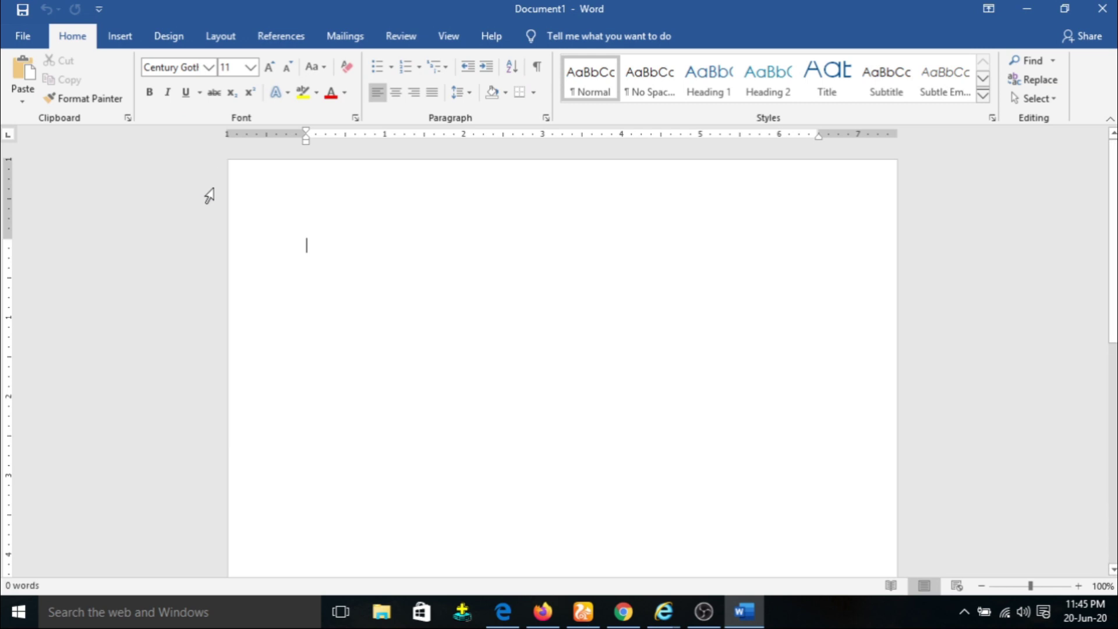
Create an envelope with the recipient's name and city as the delivery address and add it to the document.
left_click(346, 42)
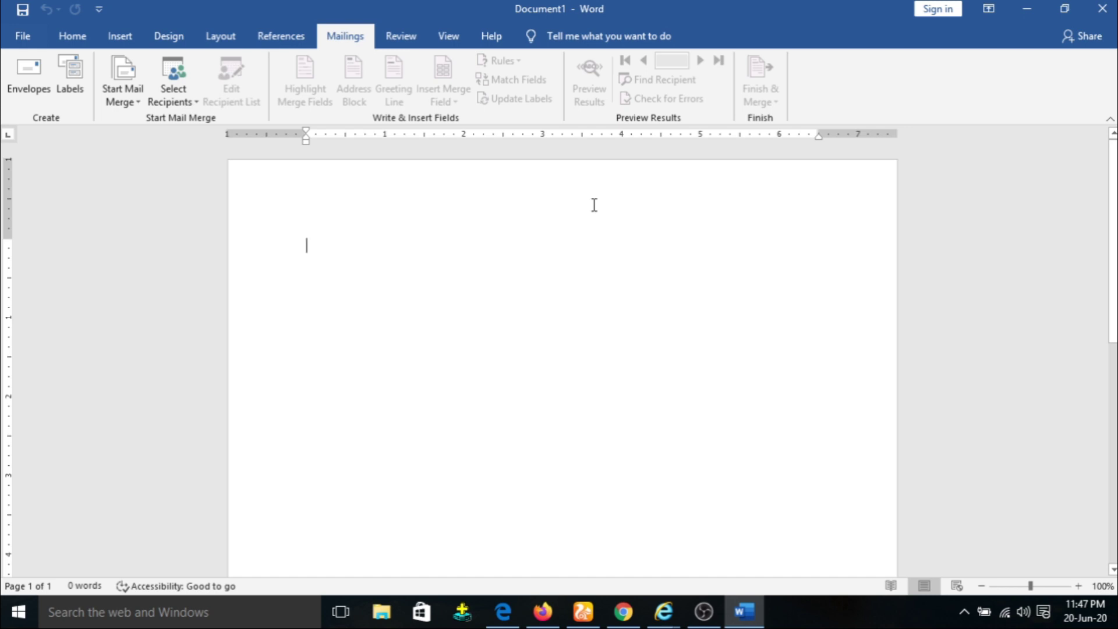
left_click(26, 89)
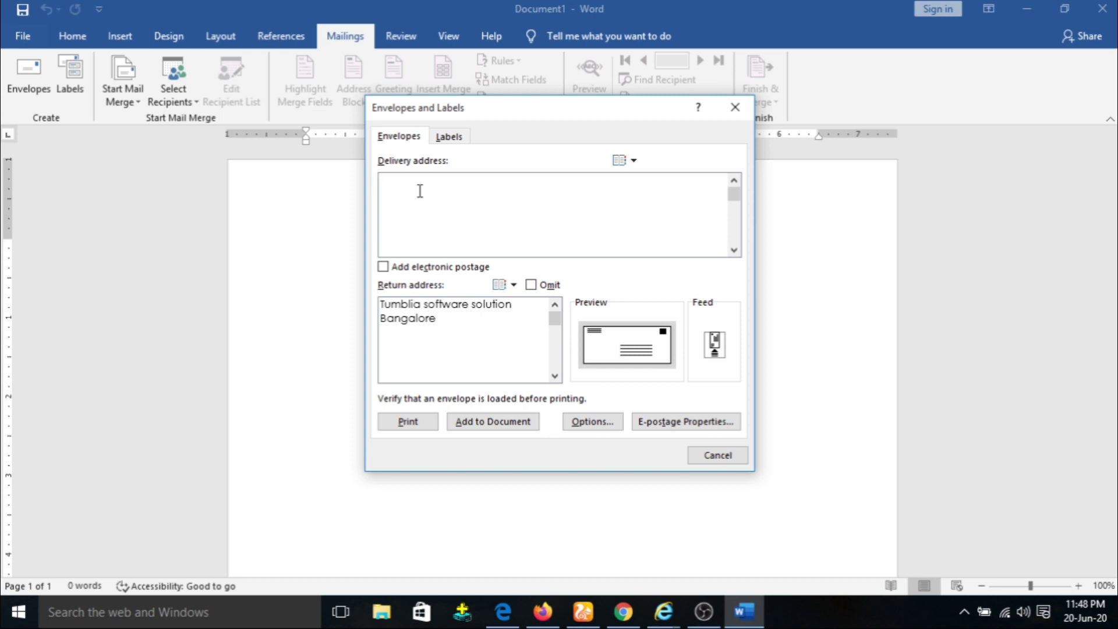
type("To Rohan")
key("Return")
type("Puna")
left_click(471, 421)
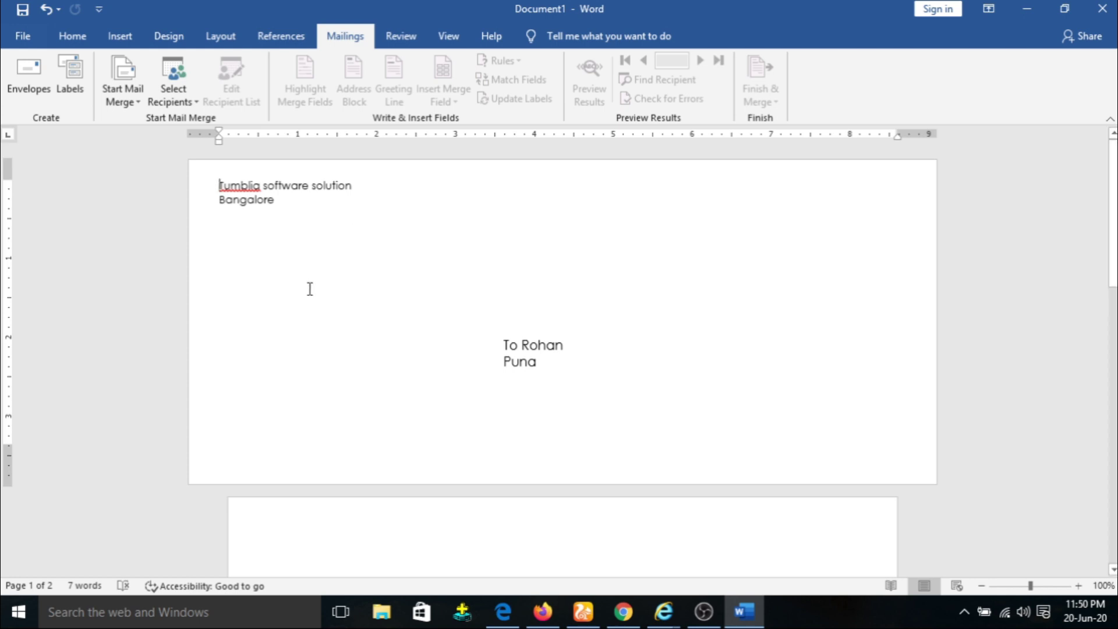
Generate a new document with a full page of the same address label, using the Microsoft 30 Per Page product.
left_click(70, 92)
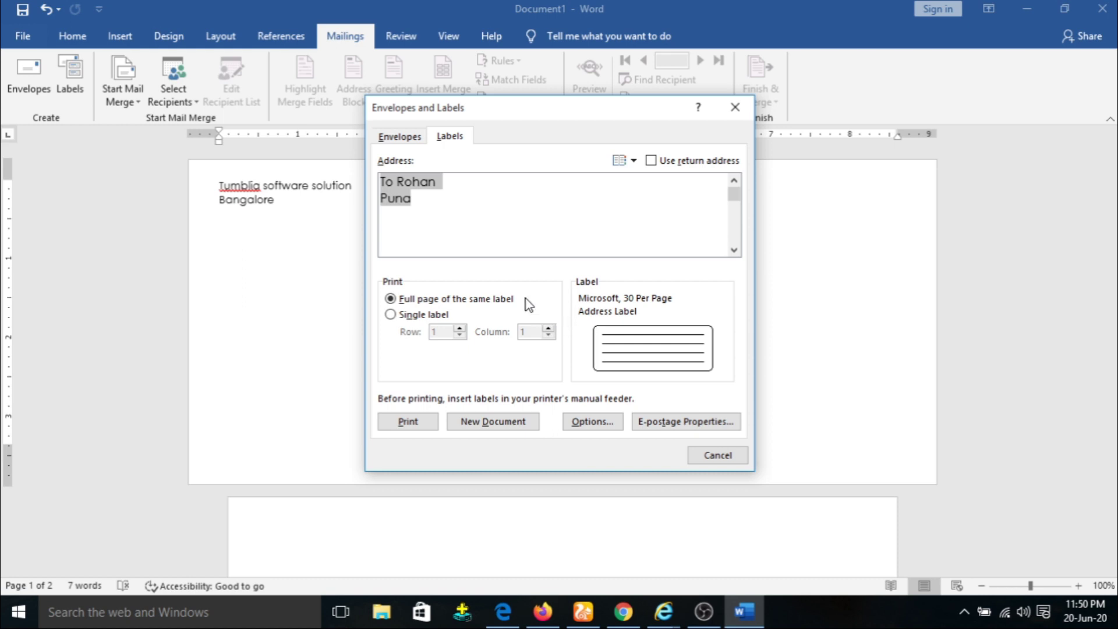
left_click(602, 416)
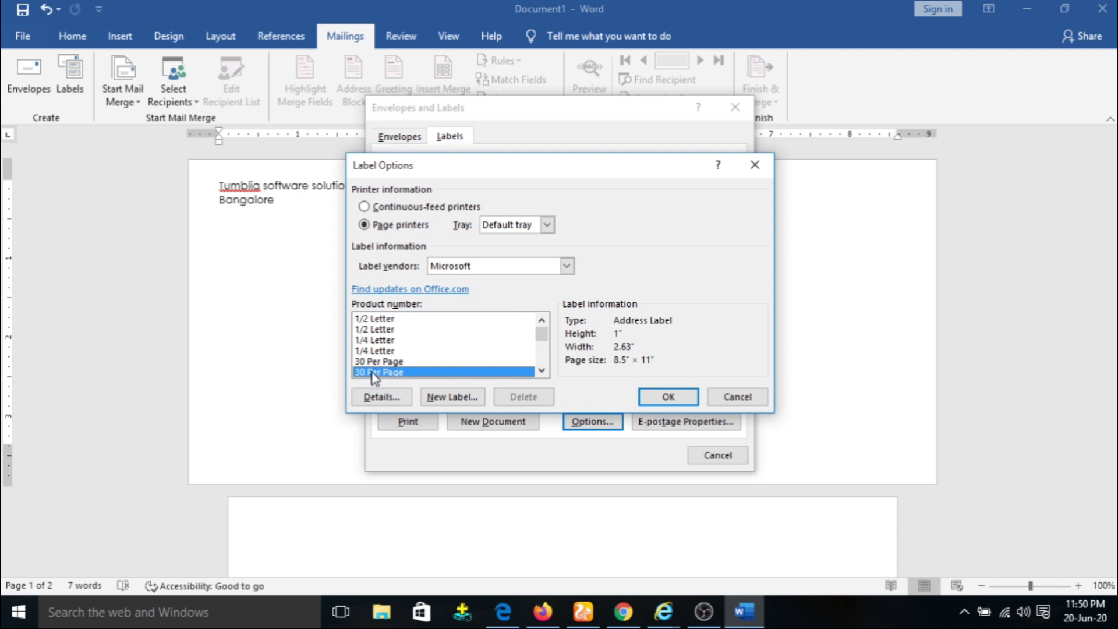
left_click(668, 397)
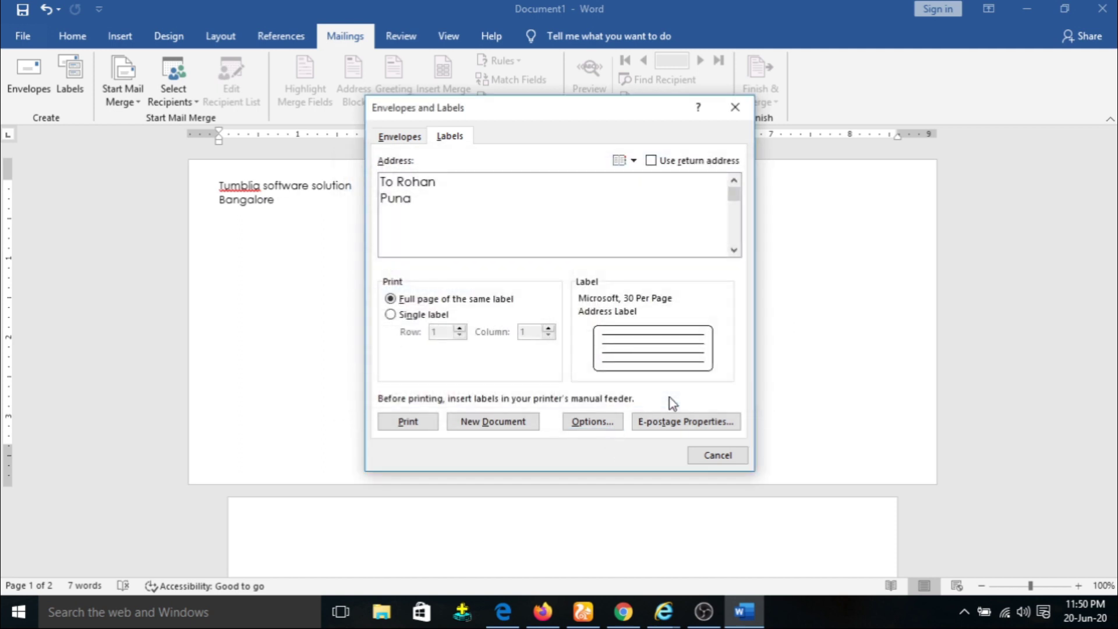
left_click(491, 422)
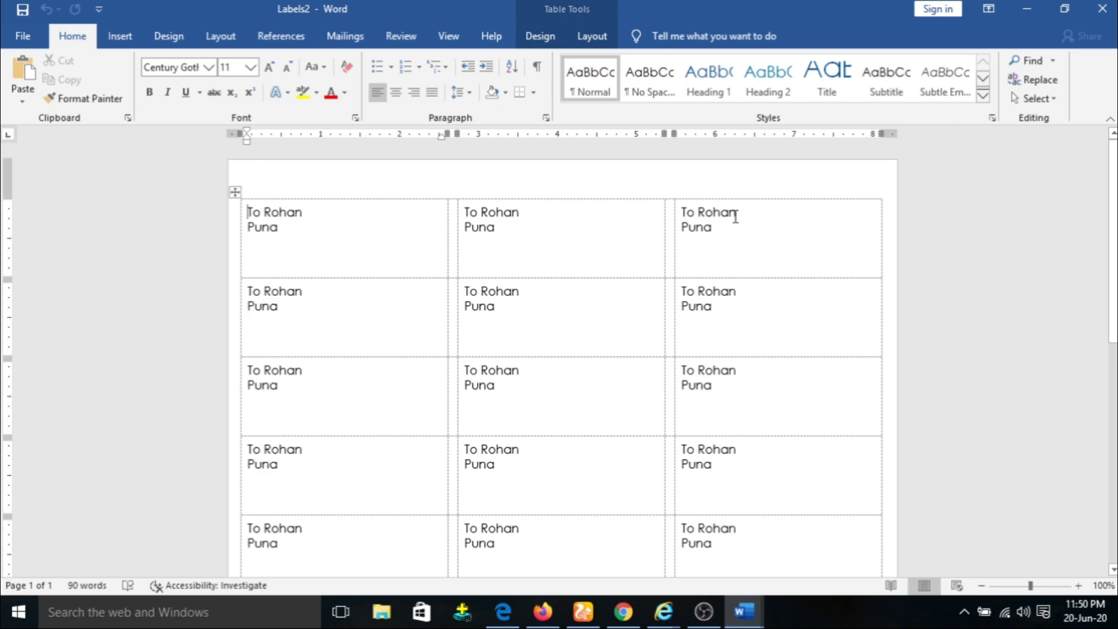
scroll(669, 294, "down", 2)
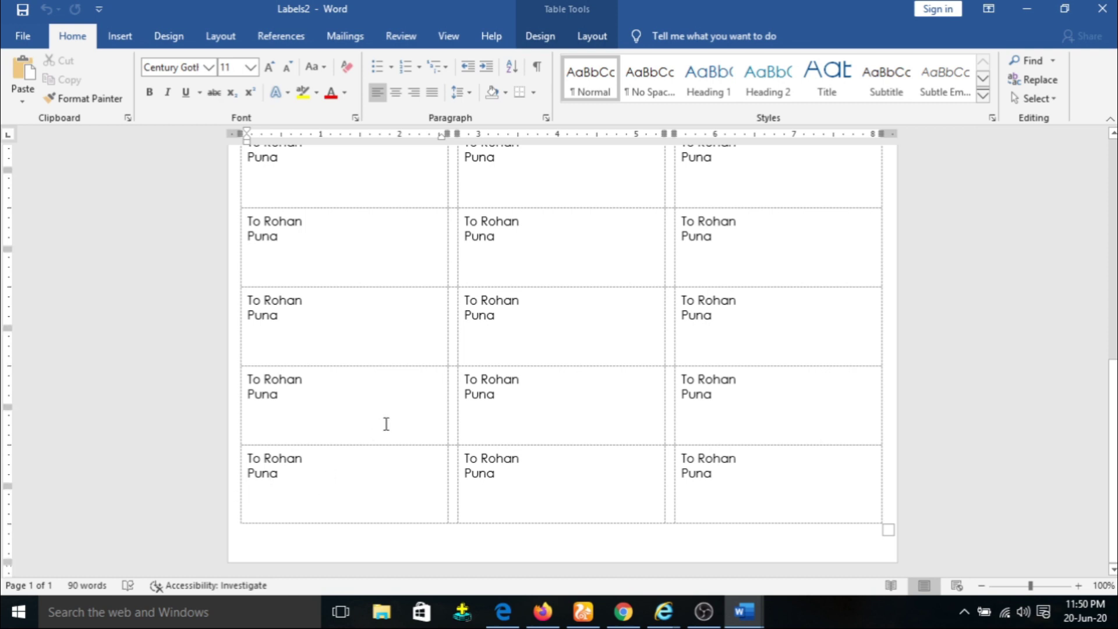
scroll(386, 423, "up", 10)
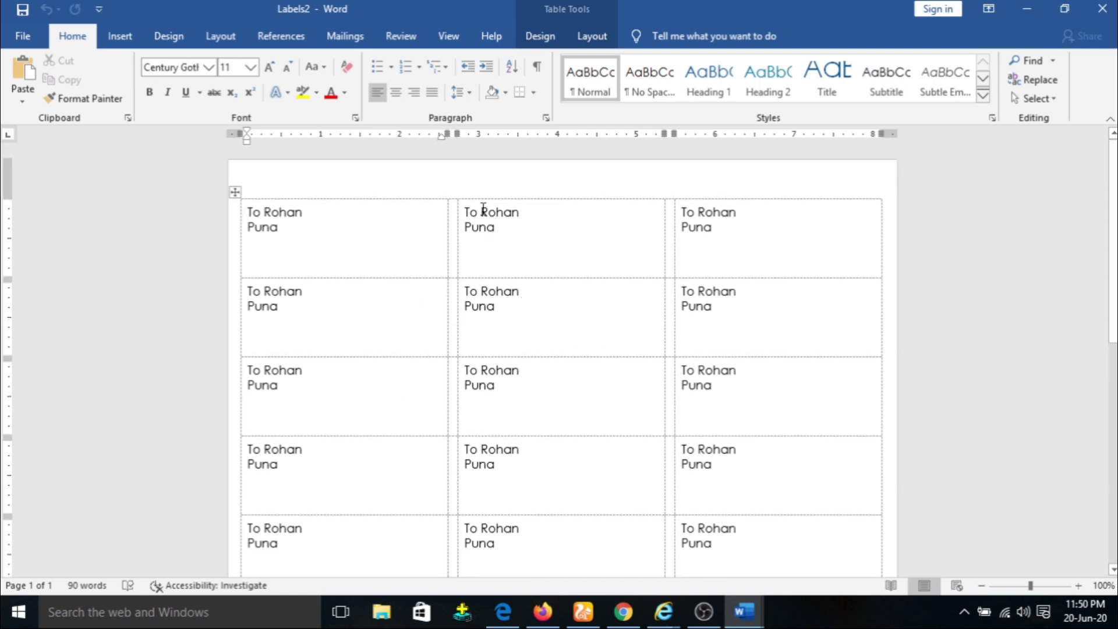
Start a Letters mail merge in the labels document.
left_click(354, 35)
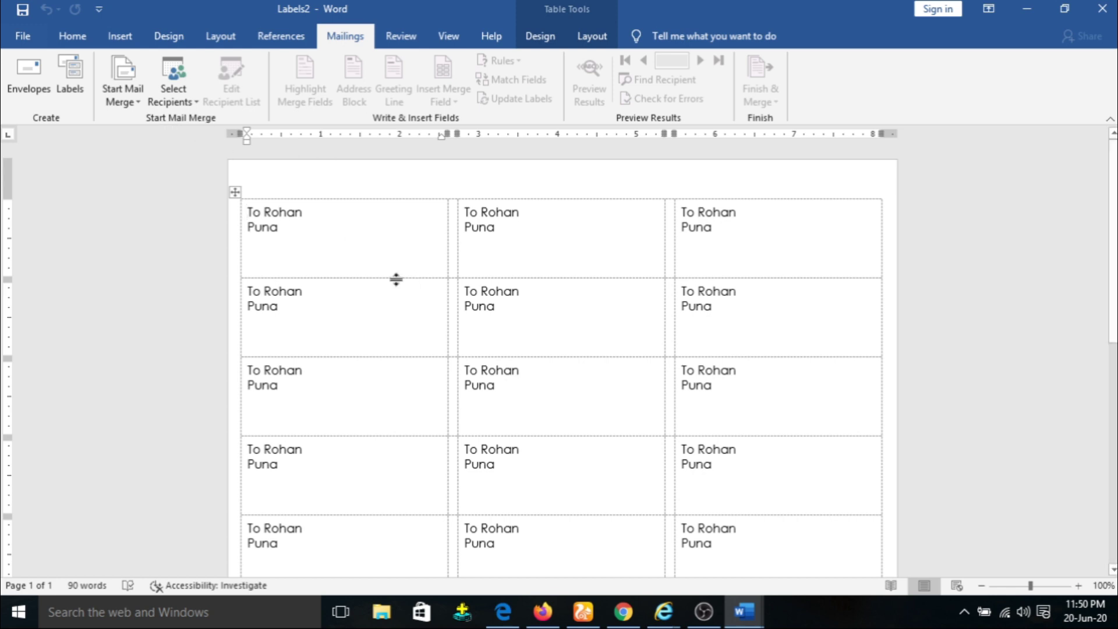
left_click(133, 92)
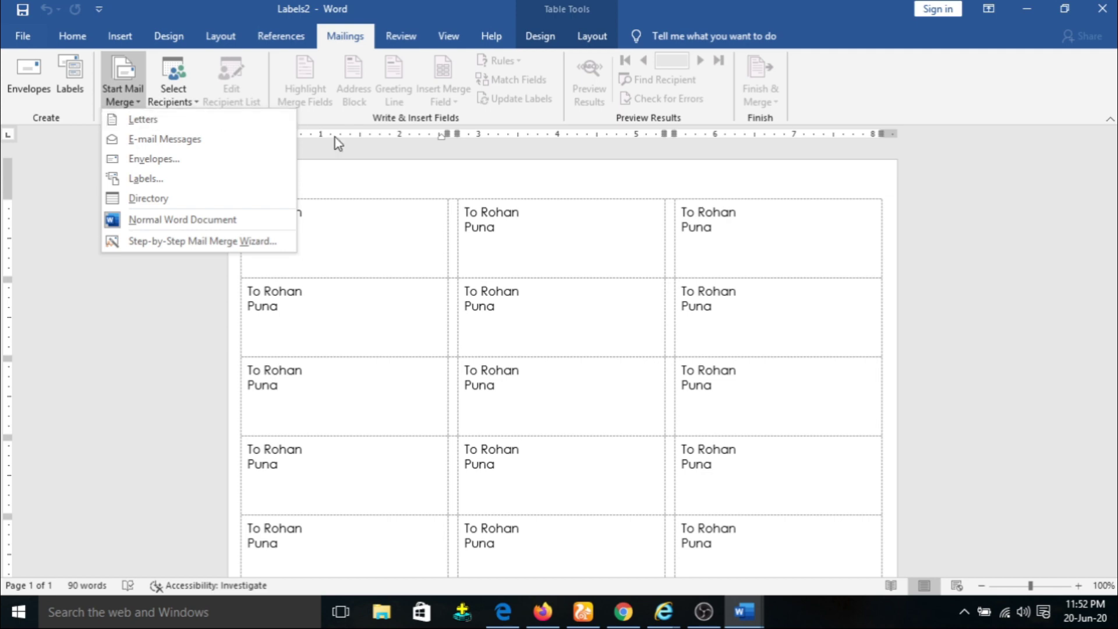
left_click(166, 123)
scroll(524, 285, "down", 1)
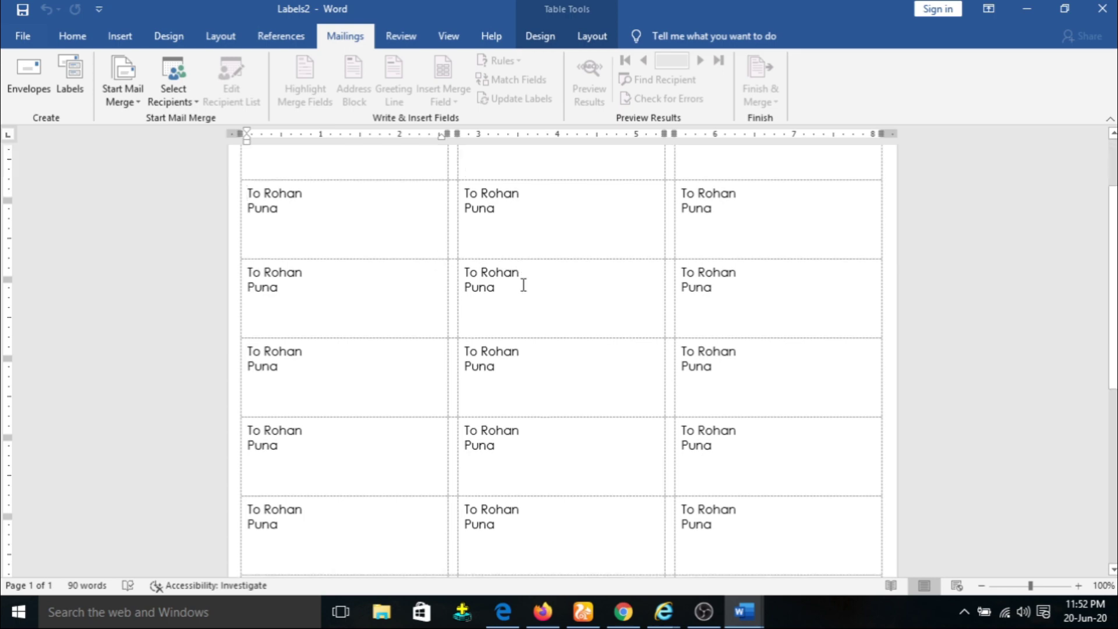
scroll(542, 272, "up", 2)
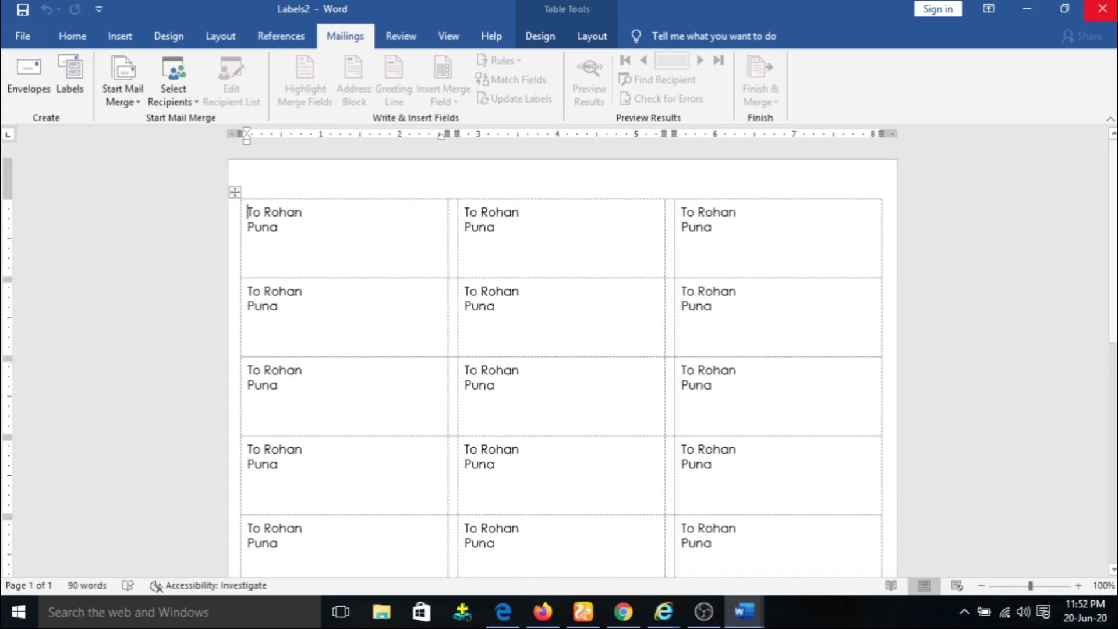
Close the labels document and the envelope document without saving either one.
left_click(1102, 7)
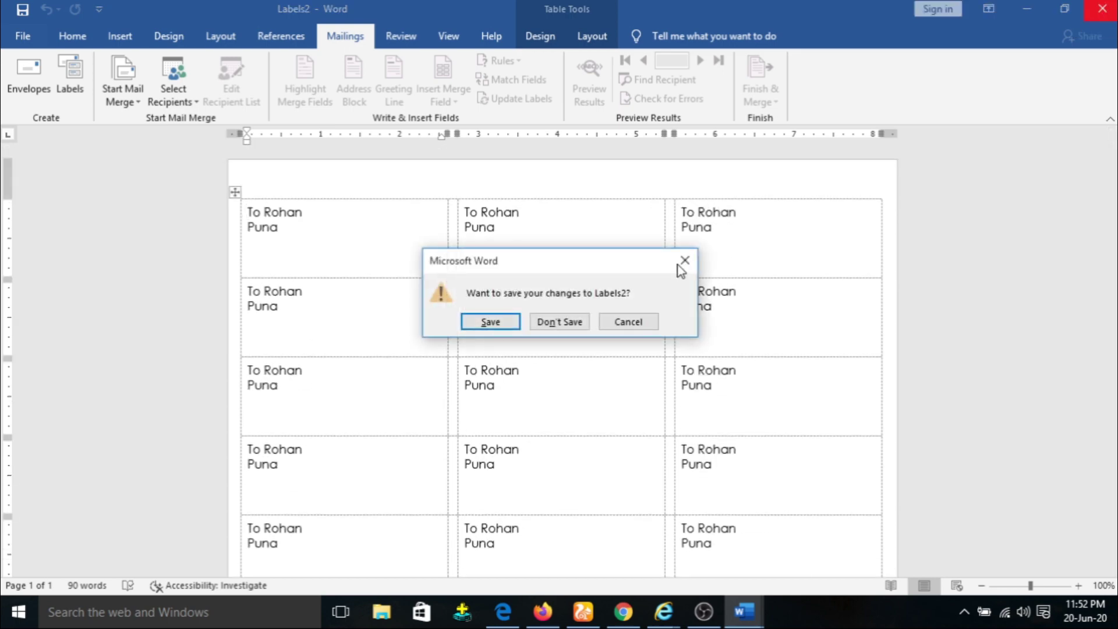
left_click(572, 322)
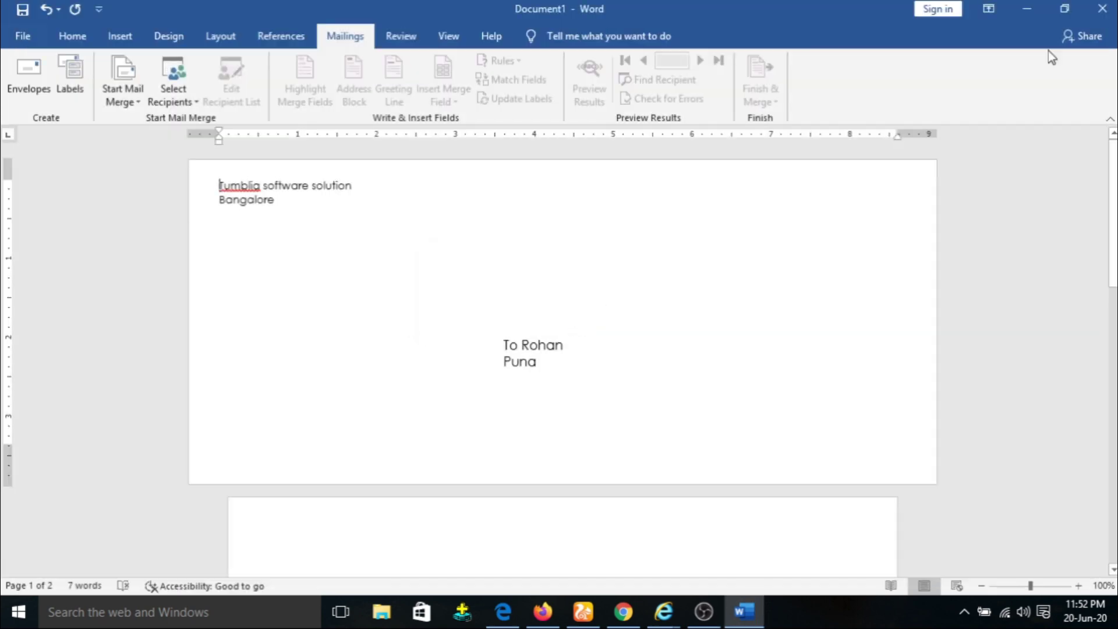
left_click(1110, 10)
left_click(568, 333)
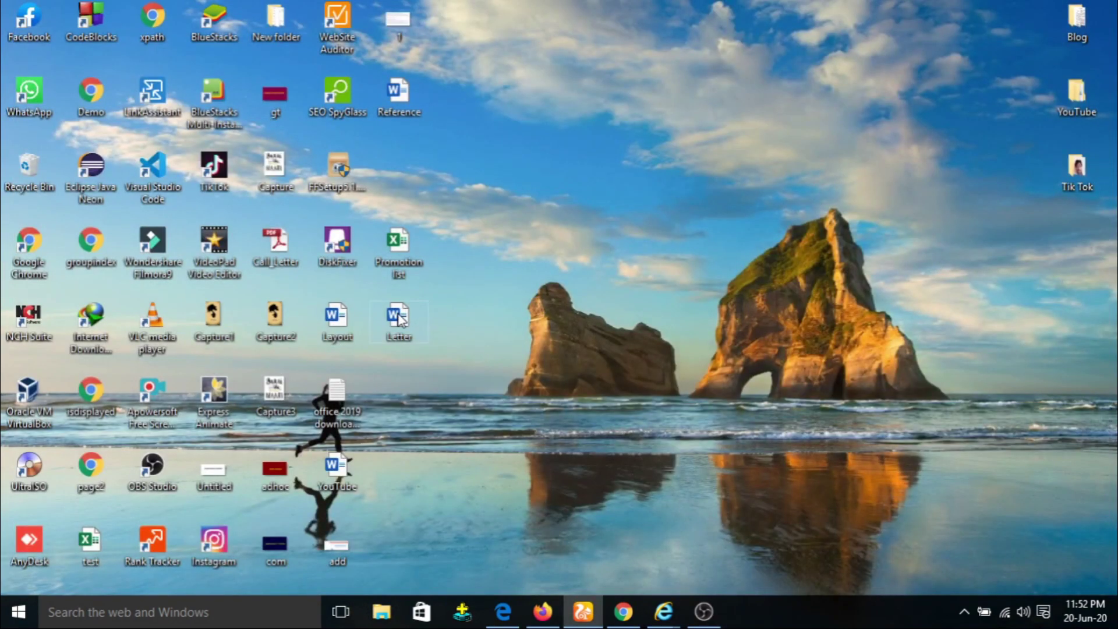
Open the Letter document from the desktop without running its SQL command, and read through the promotion letter.
double_click(400, 319)
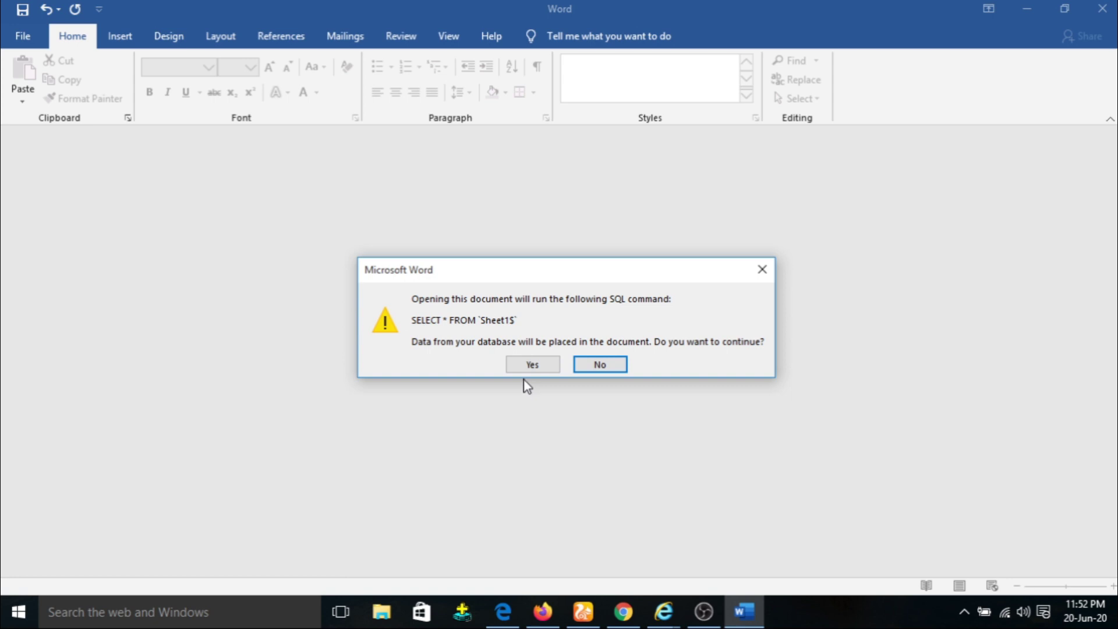
left_click(600, 368)
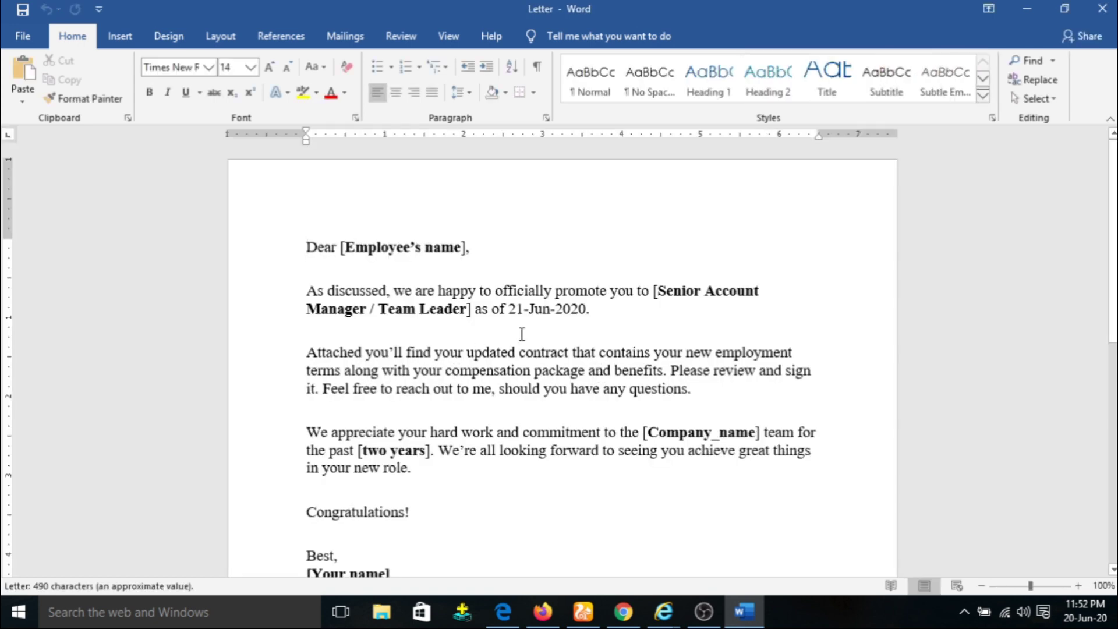
scroll(520, 208, "down", 2)
scroll(519, 208, "down", 3)
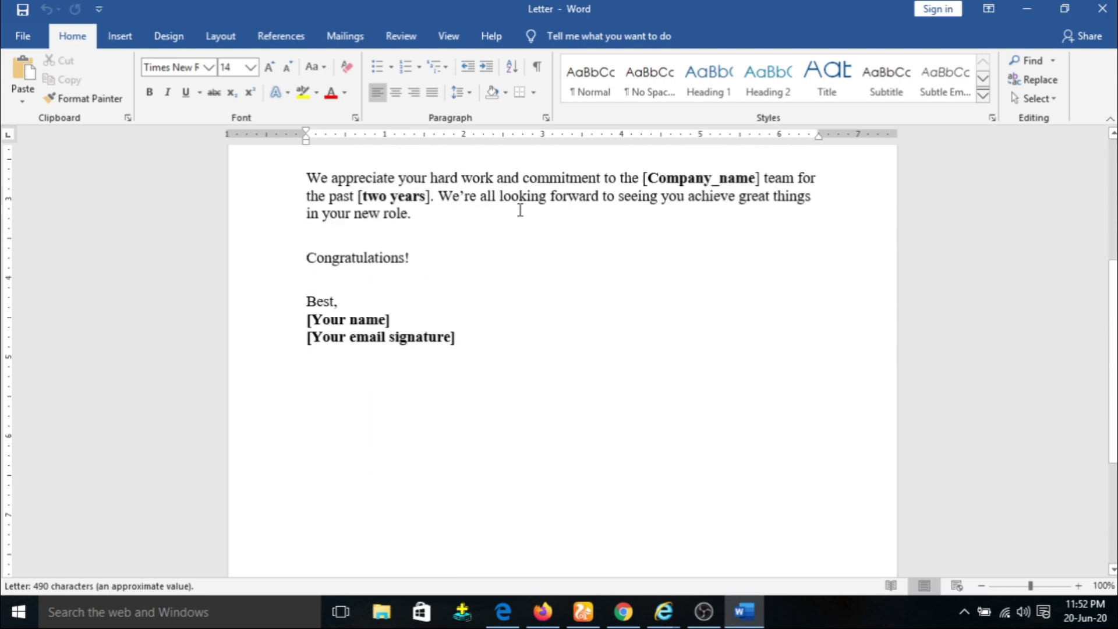
scroll(524, 347, "up", 5)
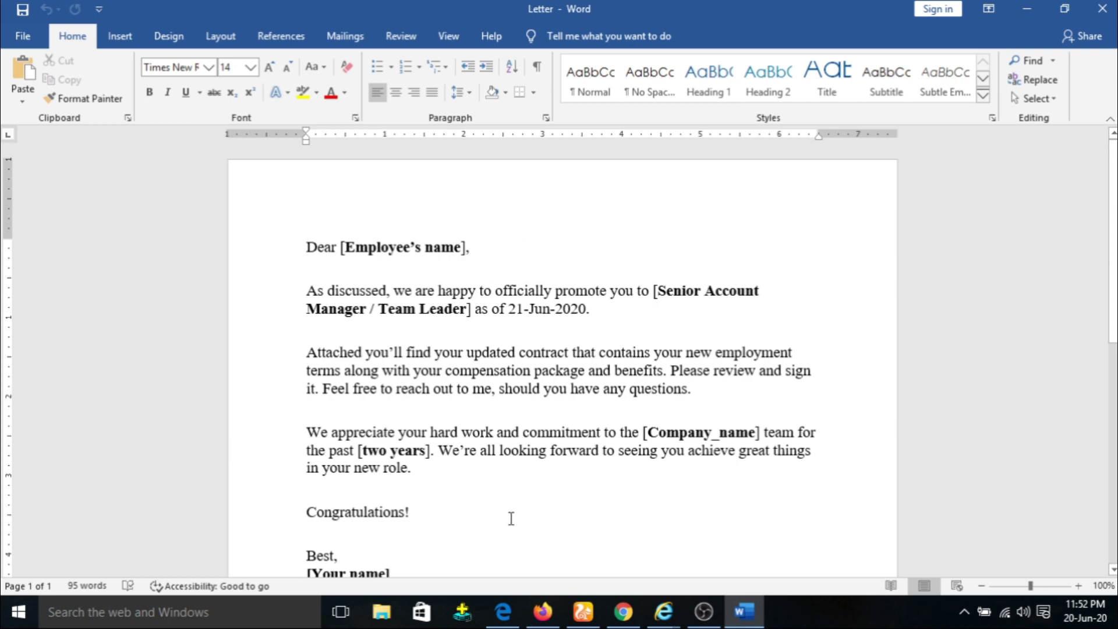
scroll(481, 322, "down", 1)
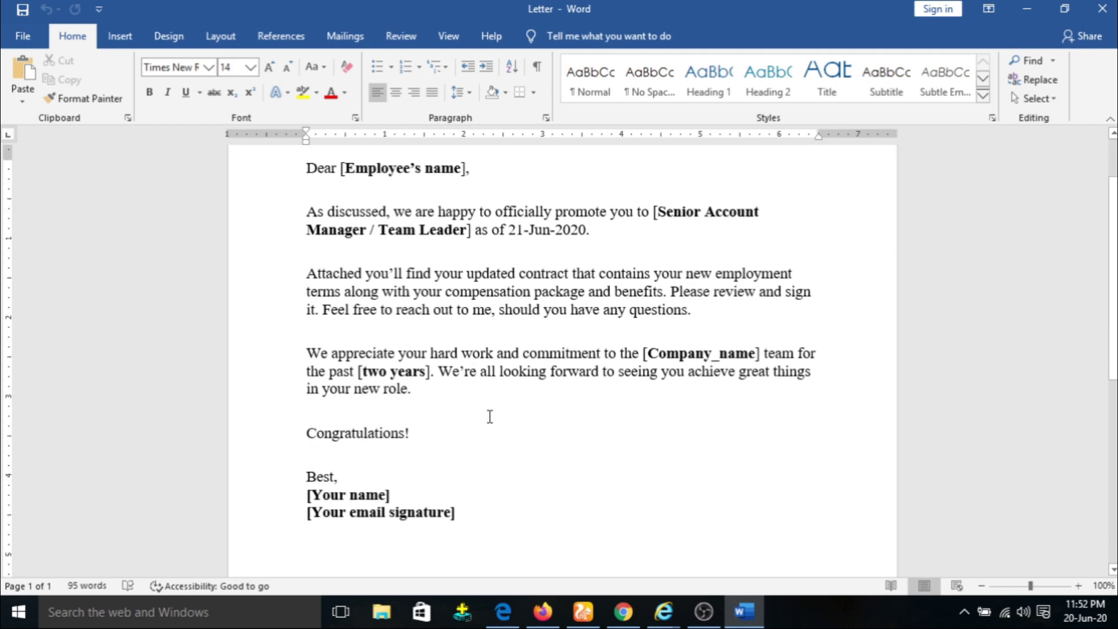
scroll(489, 415, "up", 1)
Start typing a new recipient list for the promotion letter's mail merge.
left_click(343, 36)
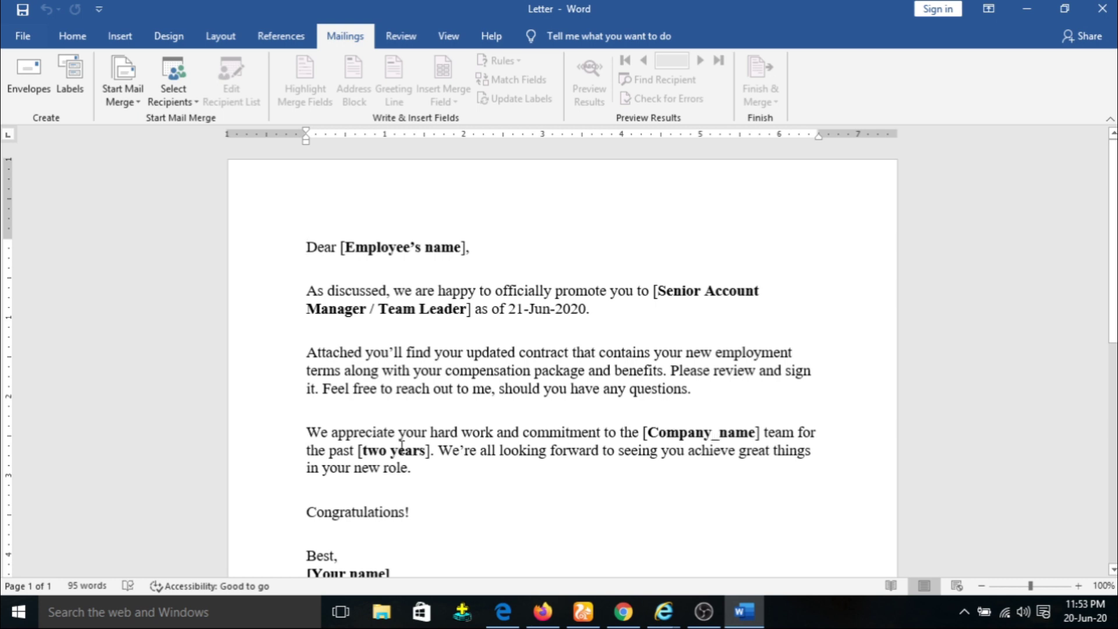
scroll(398, 453, "down", 1)
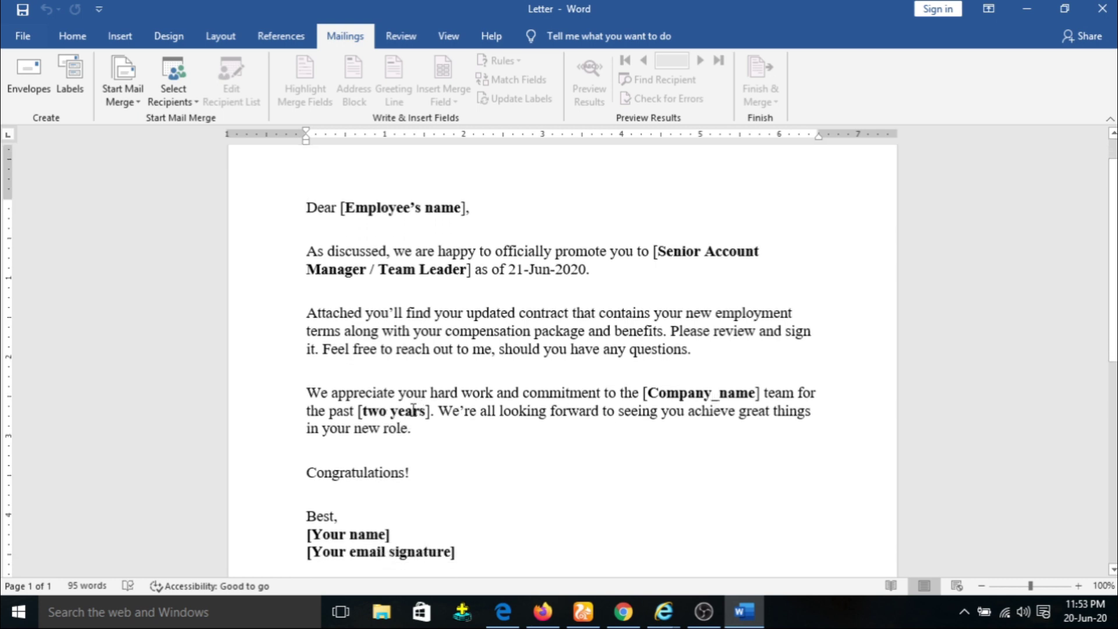
scroll(386, 453, "down", 1)
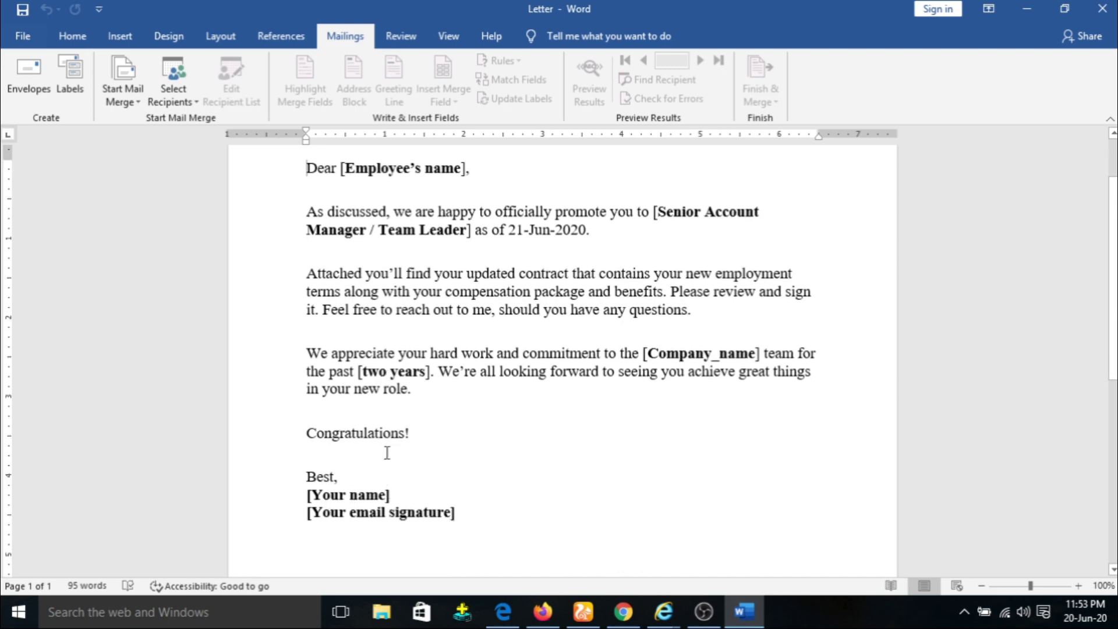
scroll(386, 451, "up", 2)
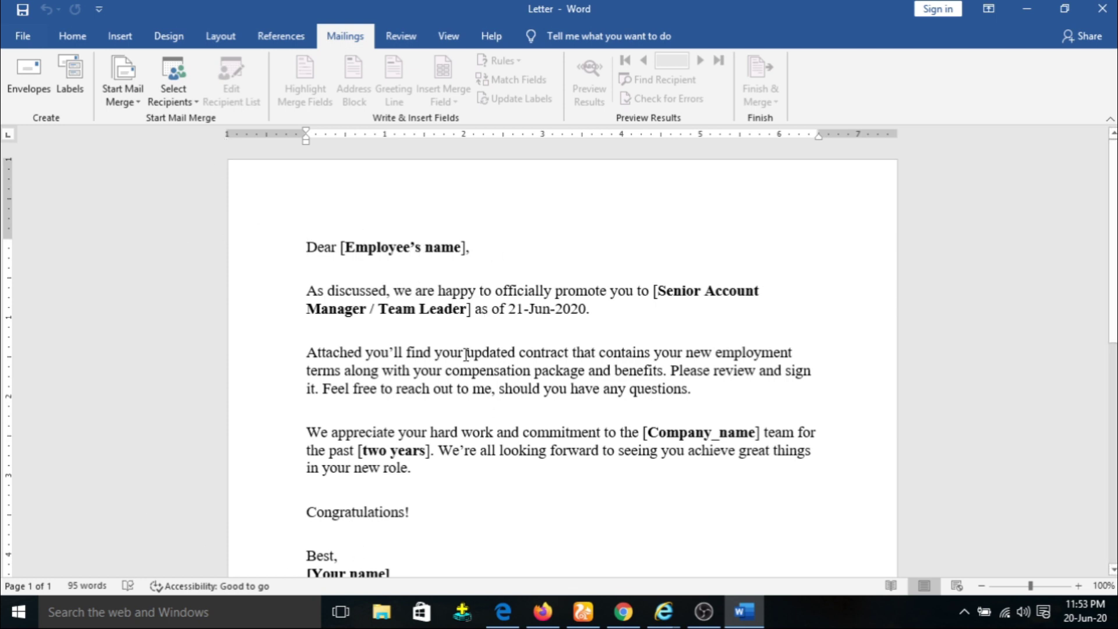
left_click(180, 87)
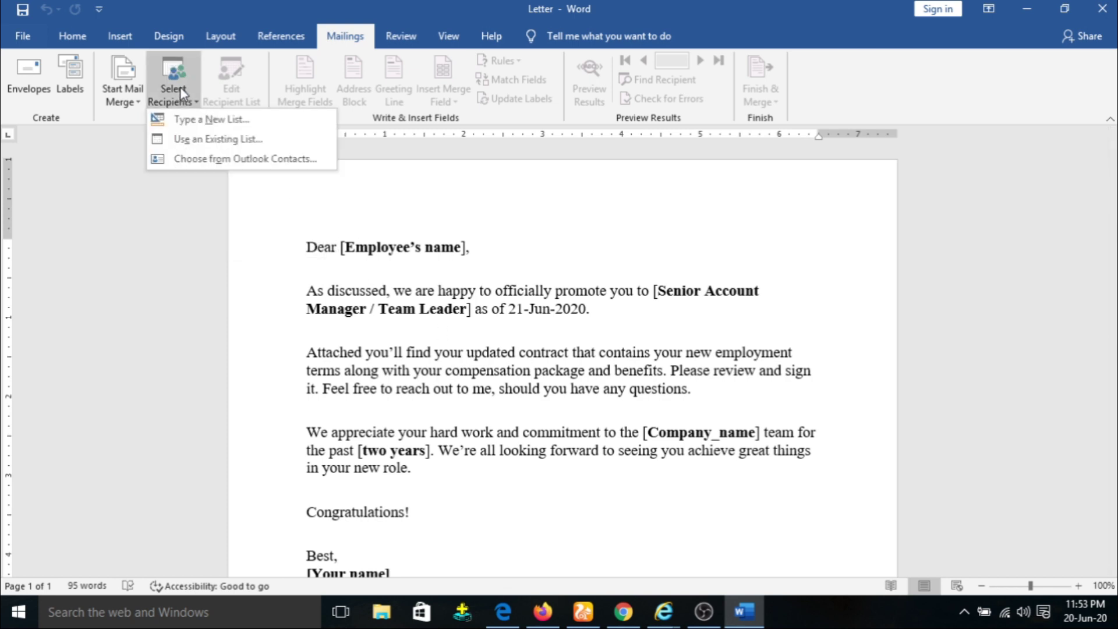
left_click(202, 119)
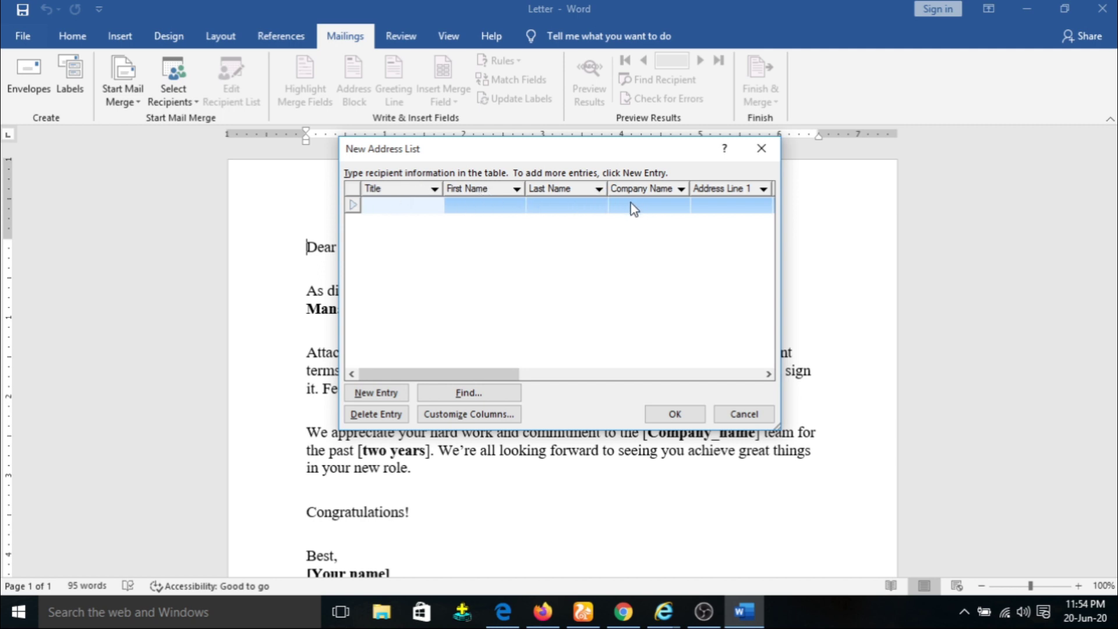
Customize the new address list's columns by deleting the Title field.
left_click(480, 414)
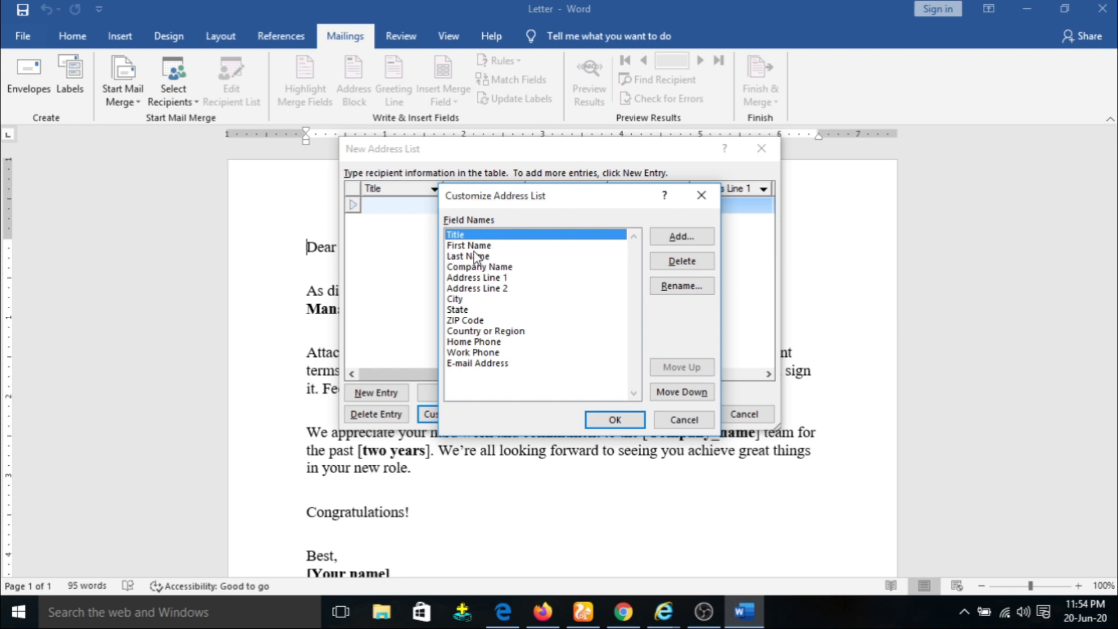
left_click(687, 265)
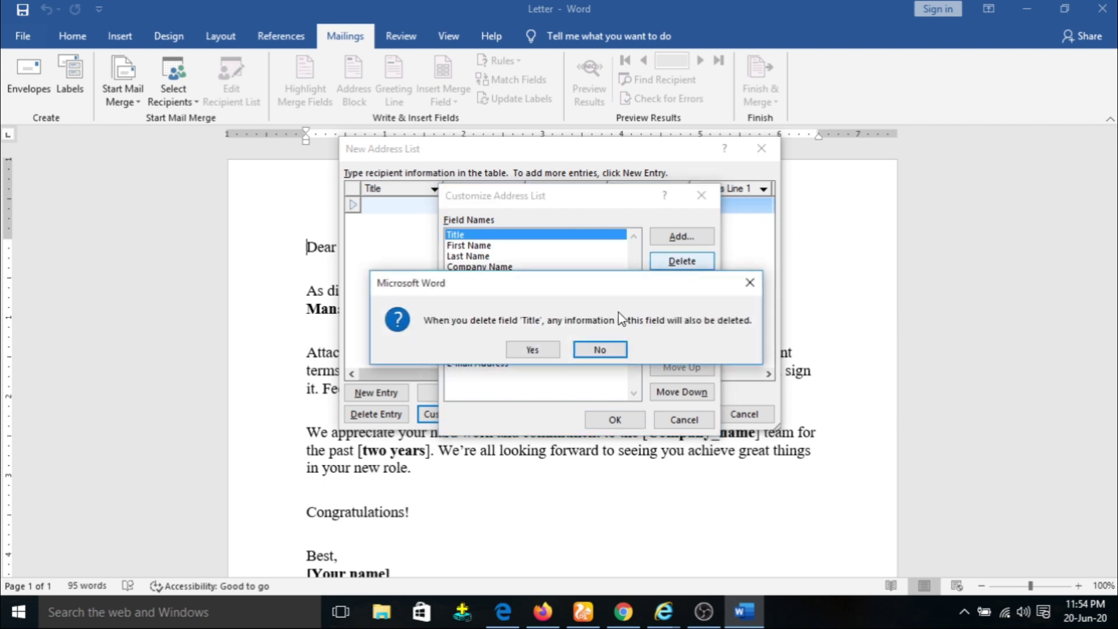
left_click(531, 351)
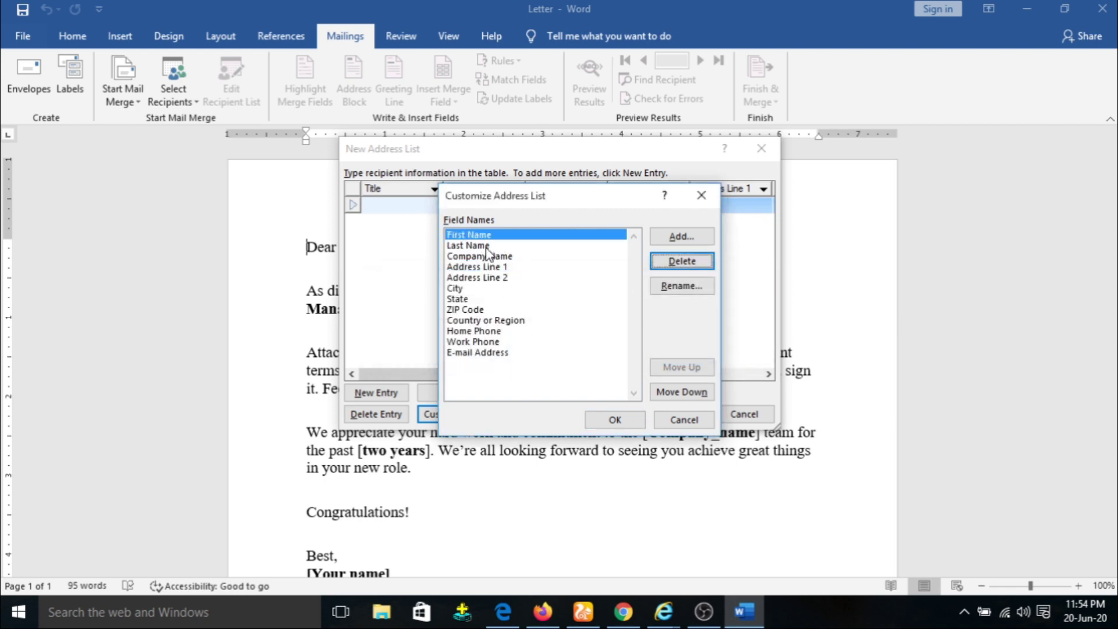
Rename the Last Name field of the address list to Fathers Name.
left_click(530, 246)
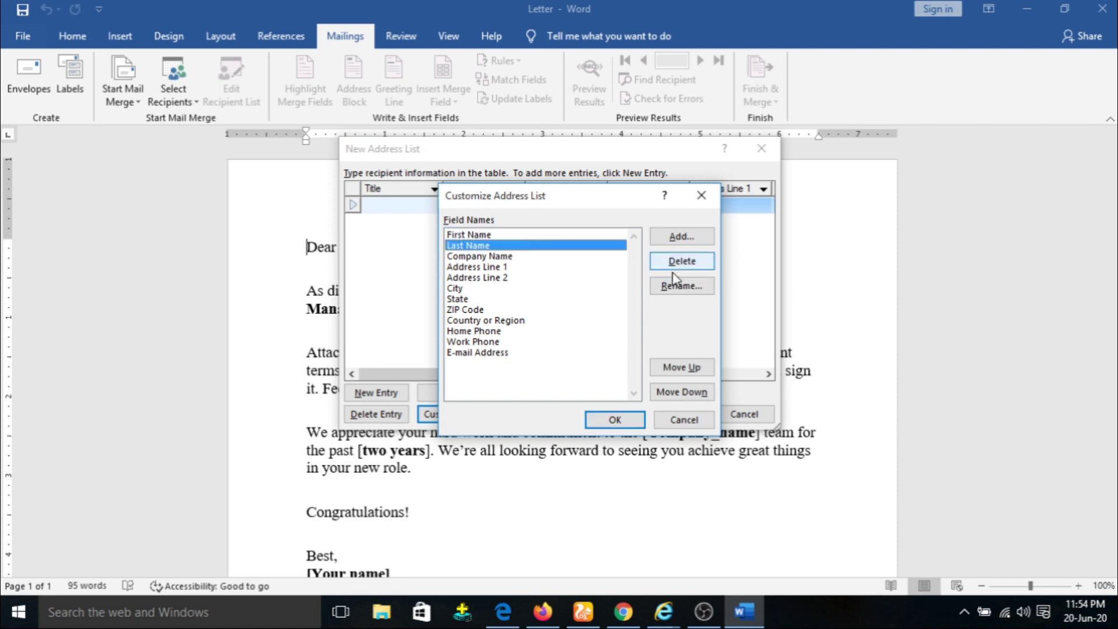
left_click(698, 286)
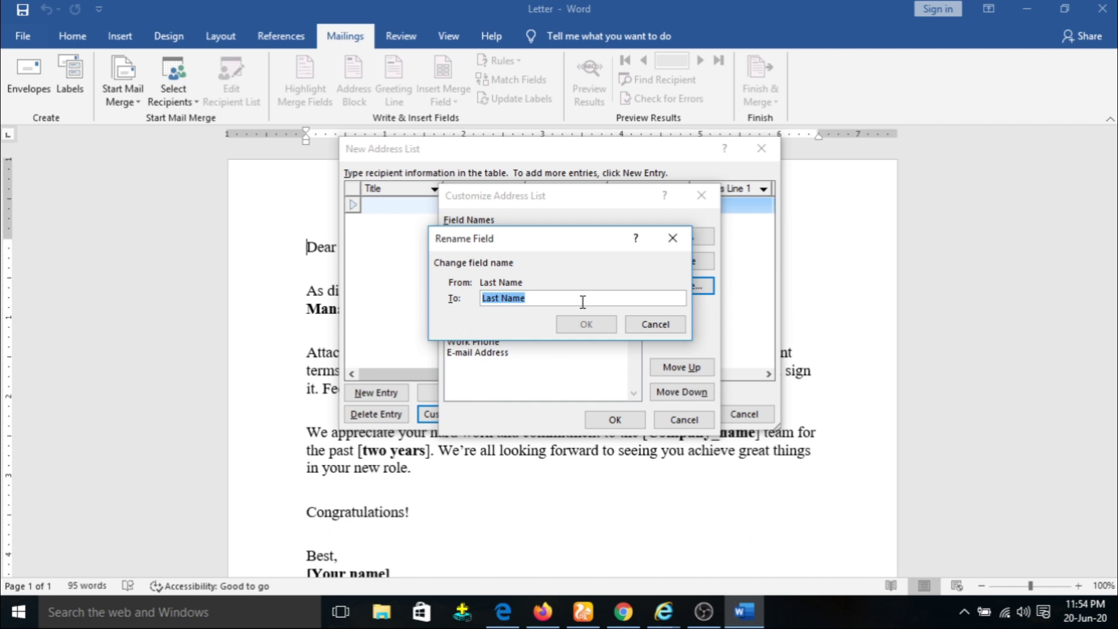
left_click(501, 298)
left_click_drag(501, 298, 481, 305)
type("Fath")
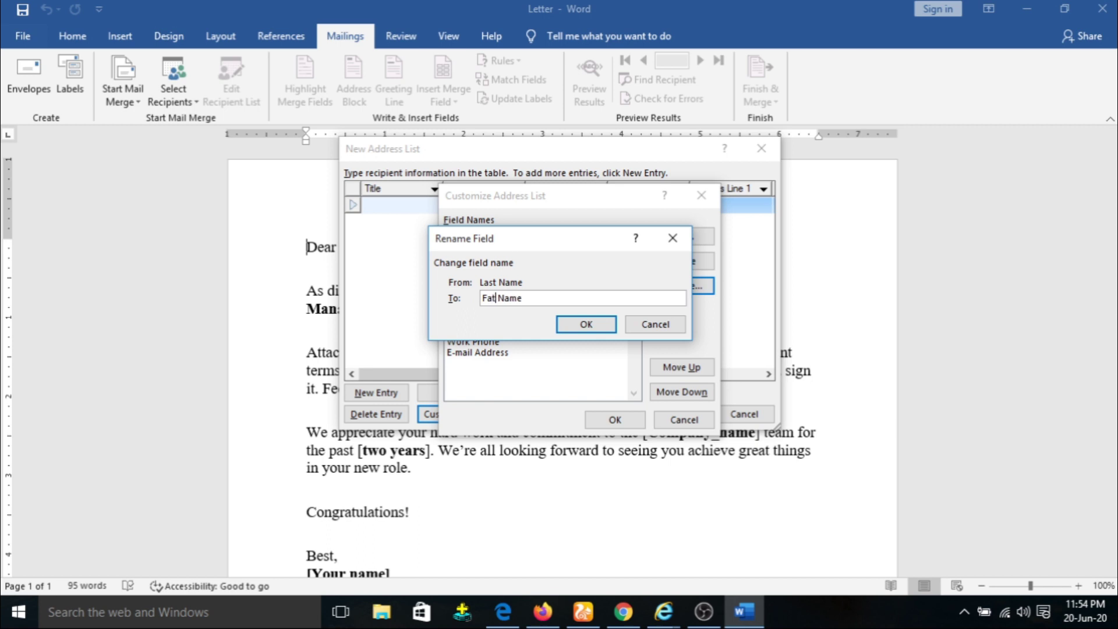
type("ers")
left_click(585, 324)
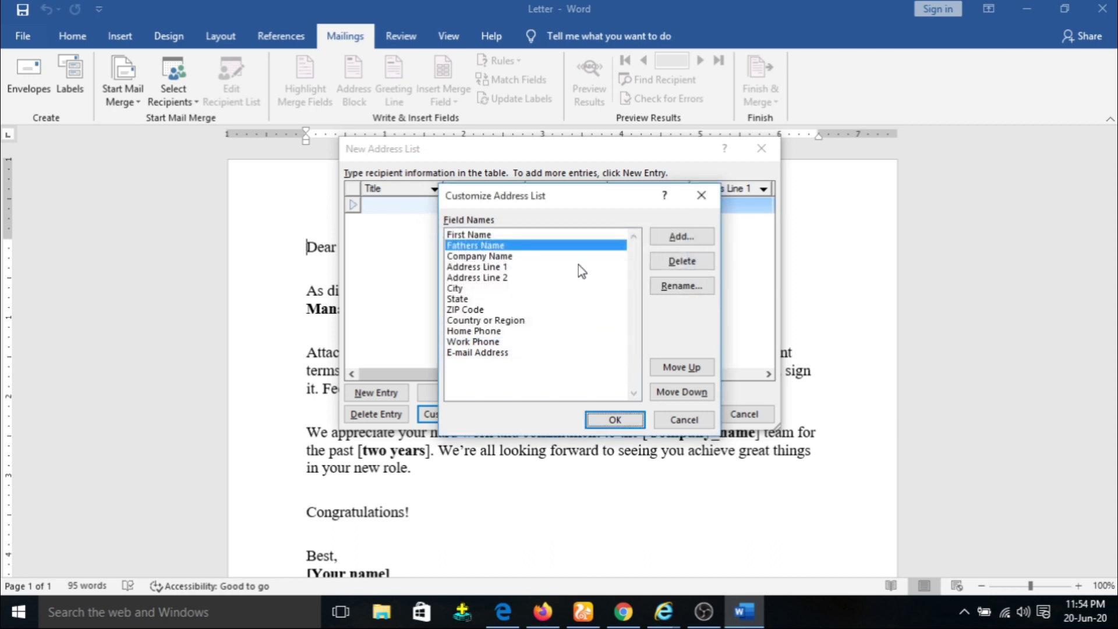
Delete the Address Line 2 field from the address list's columns.
left_click(521, 258)
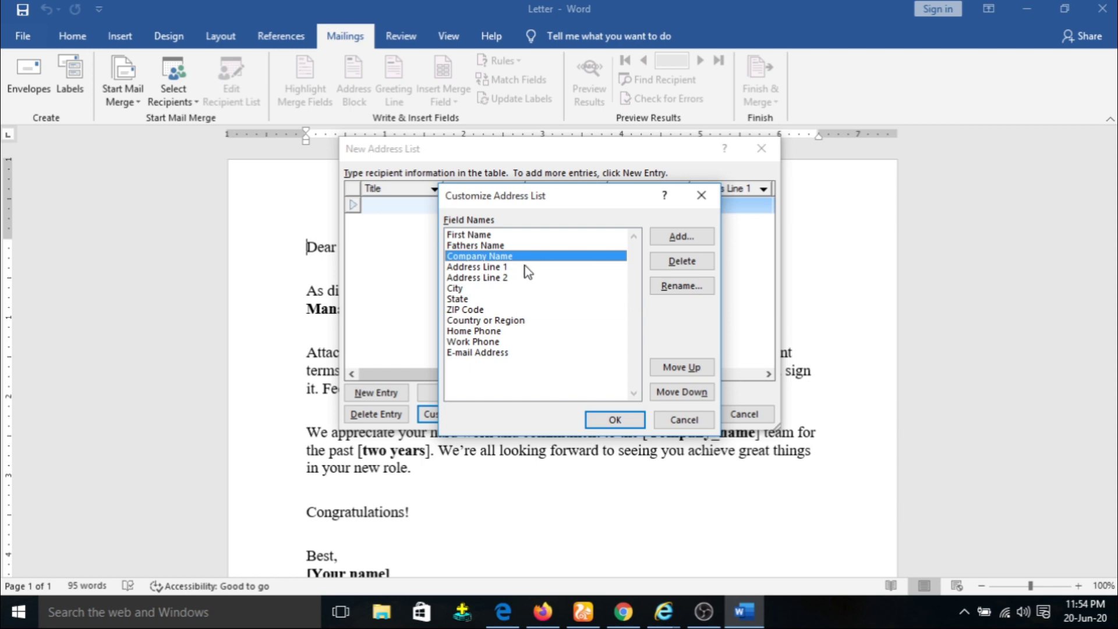
left_click(498, 267)
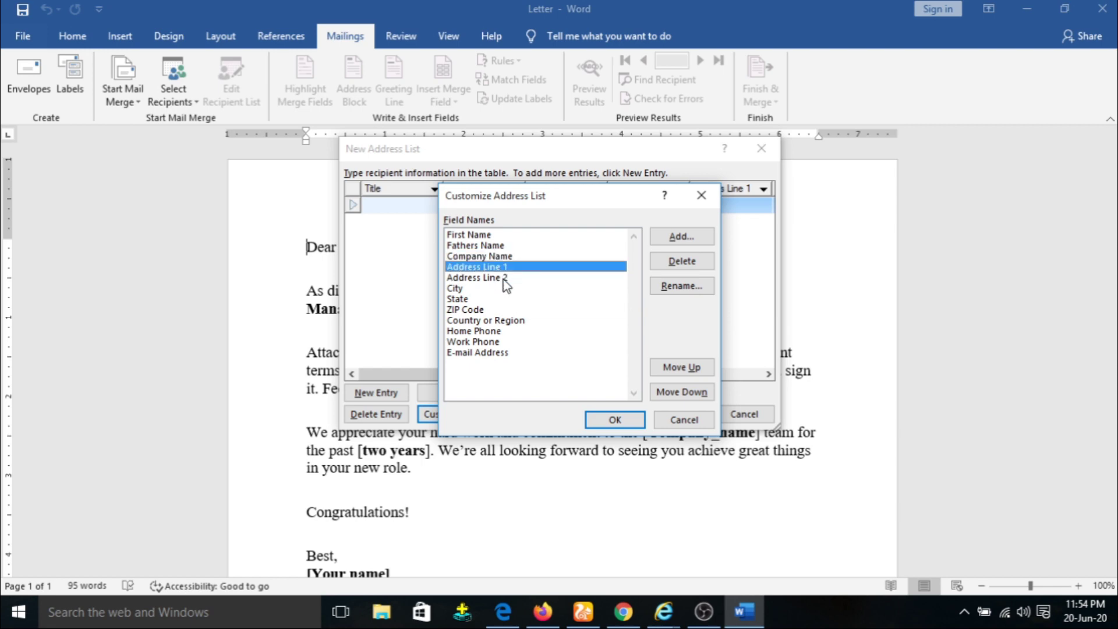
left_click(504, 278)
left_click(682, 262)
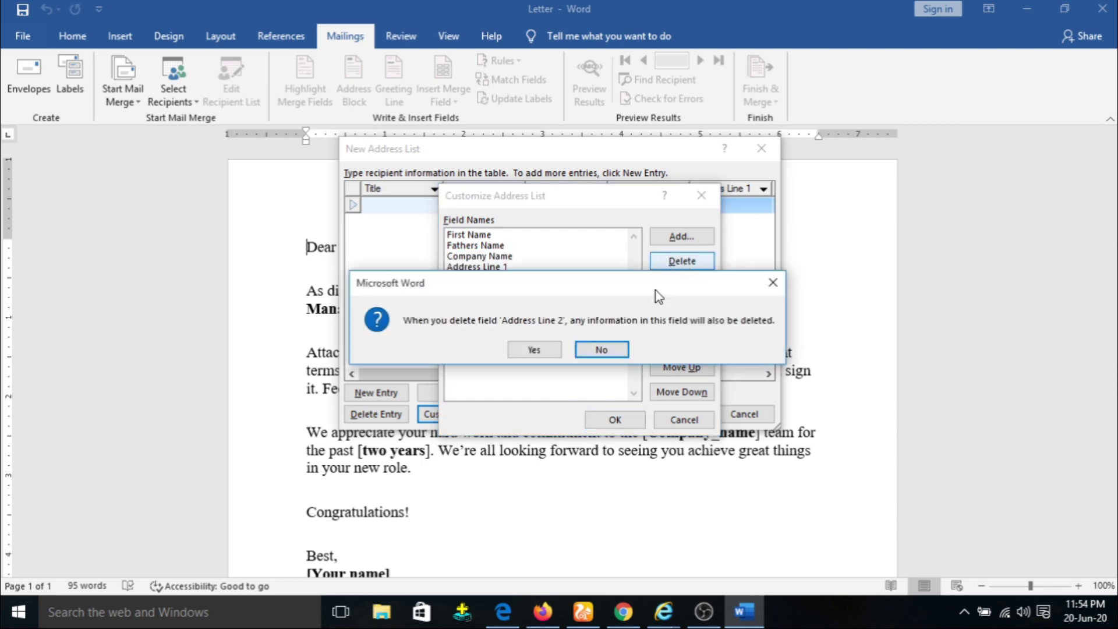
left_click(539, 349)
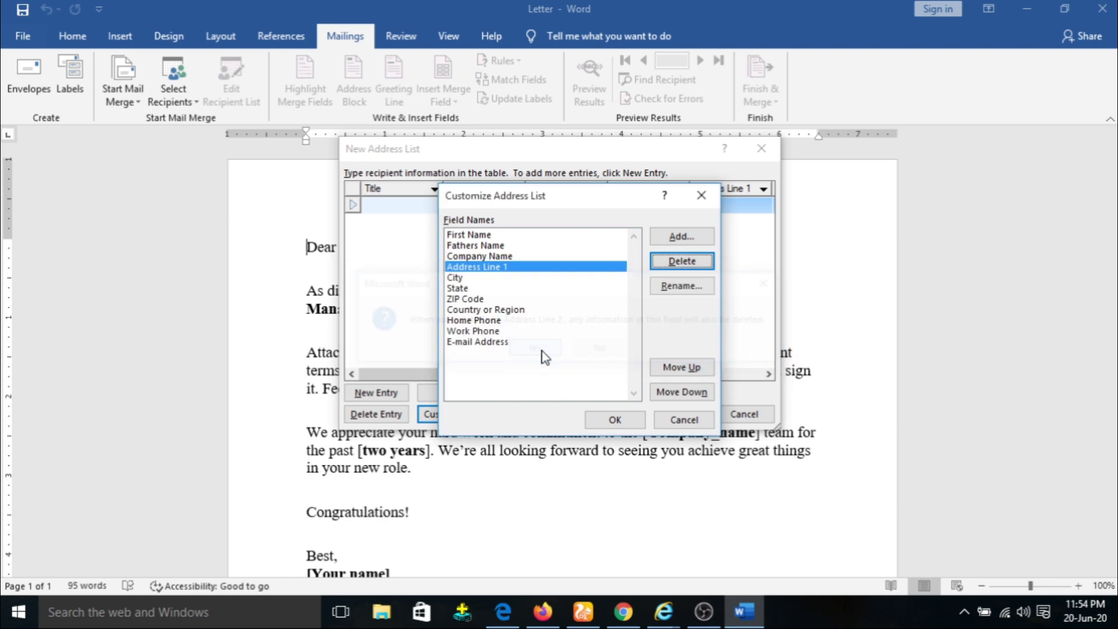
Delete the City and State fields from the address list's columns.
left_click(459, 279)
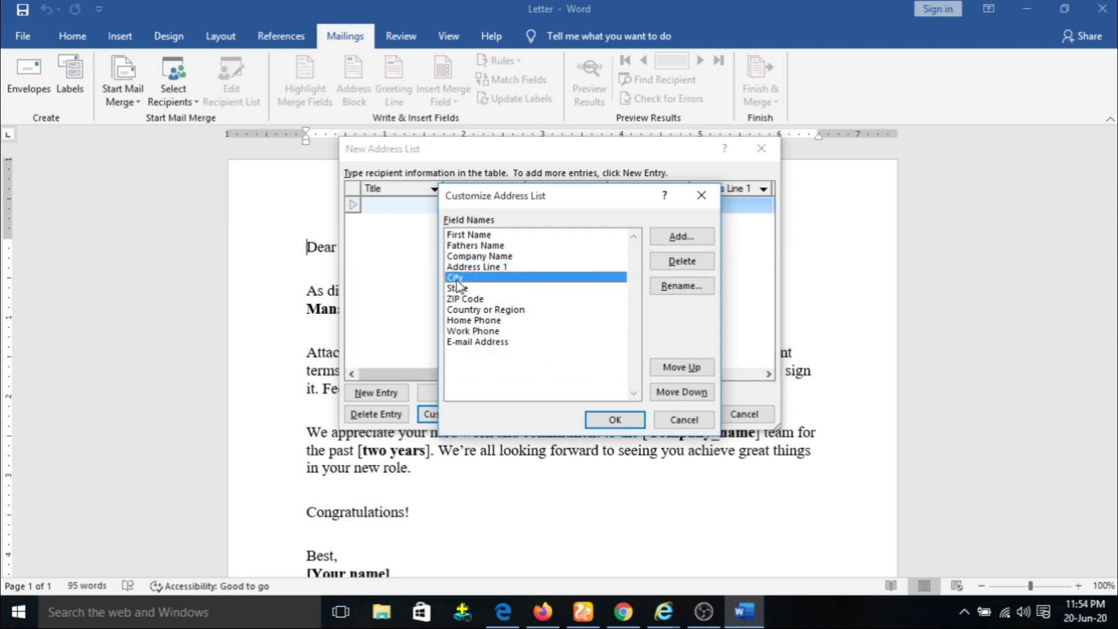
left_click(682, 261)
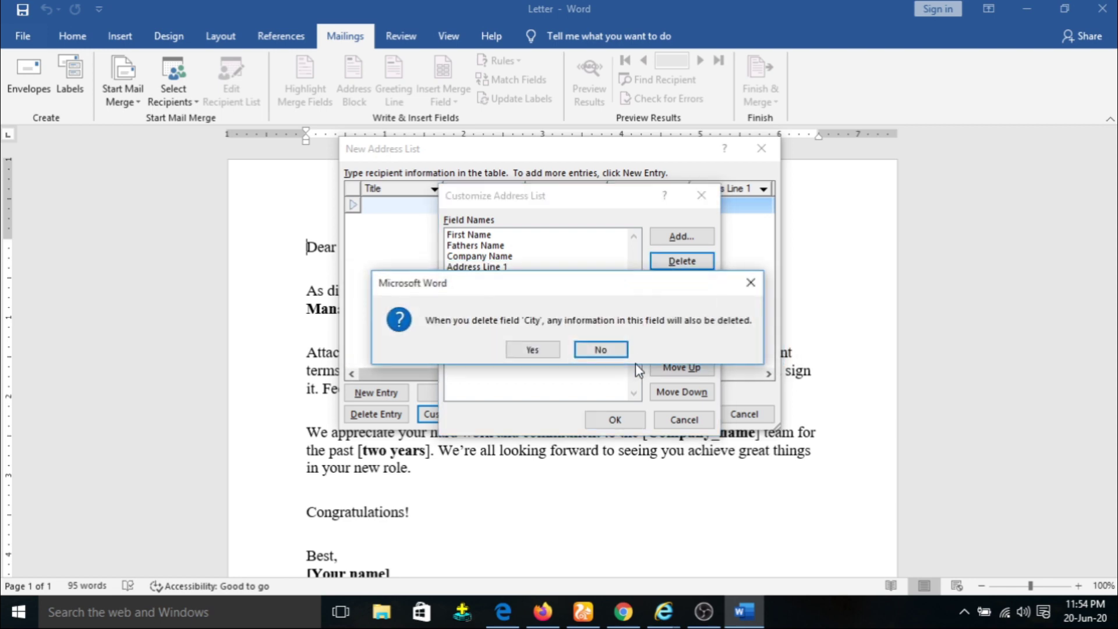
left_click(539, 350)
left_click(470, 278)
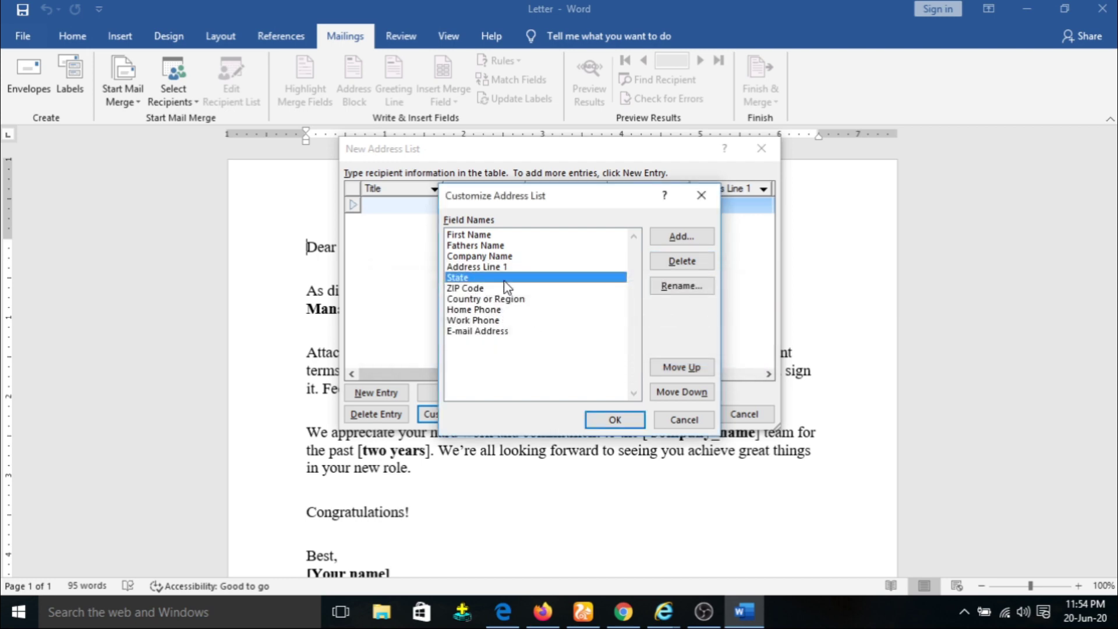
left_click(670, 261)
left_click(536, 350)
left_click(534, 350)
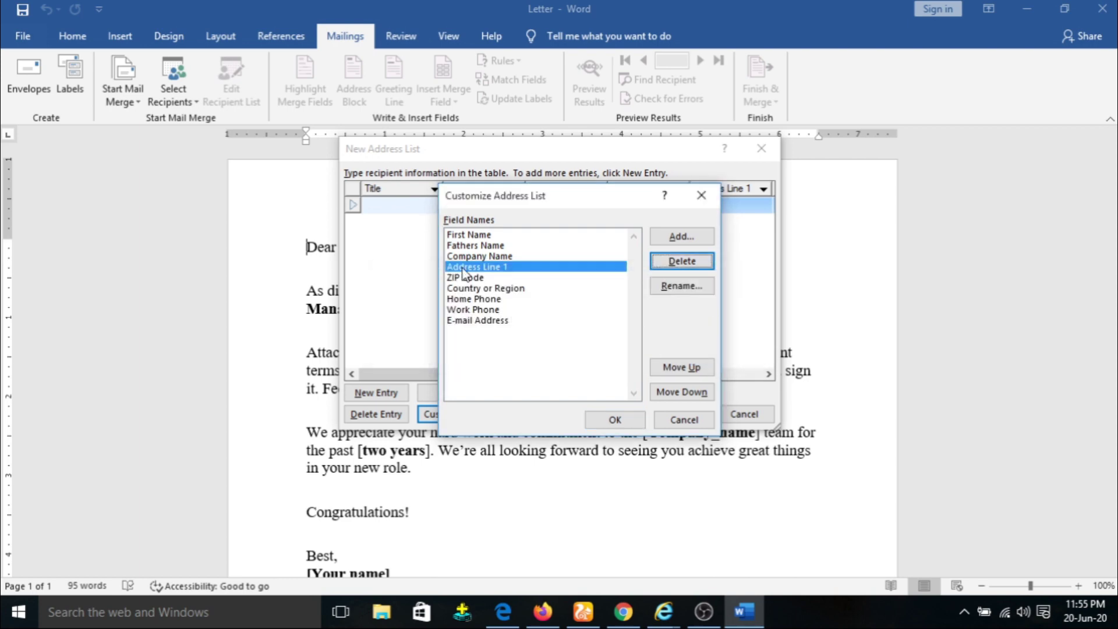
Delete the ZIP Code and Home Phone fields, and apply the customized columns to the address list.
left_click(469, 278)
left_click(690, 264)
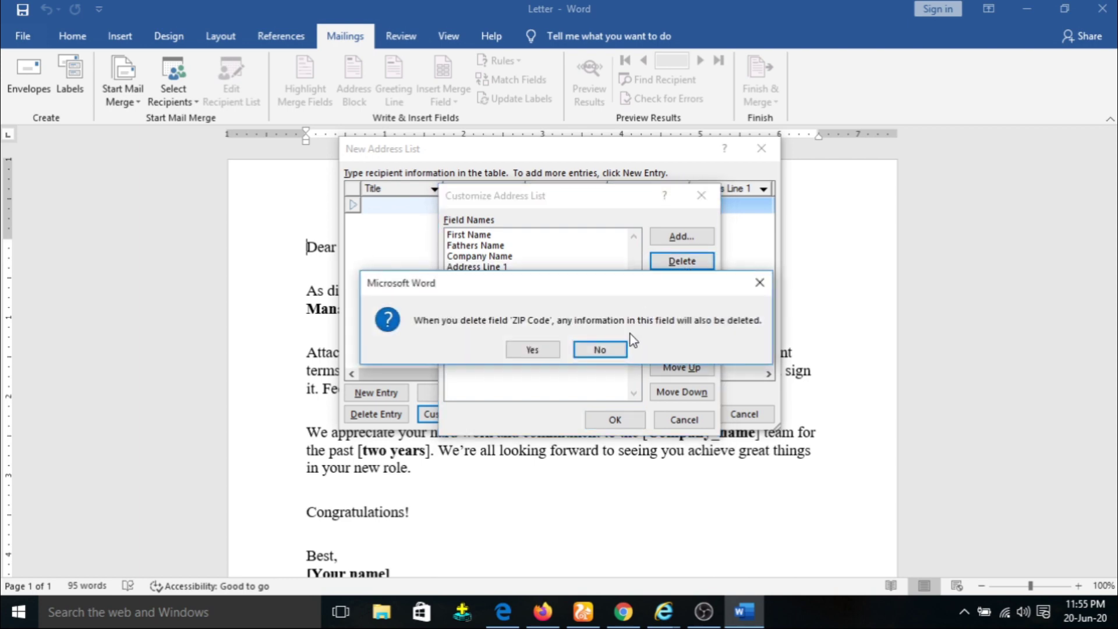
left_click(532, 350)
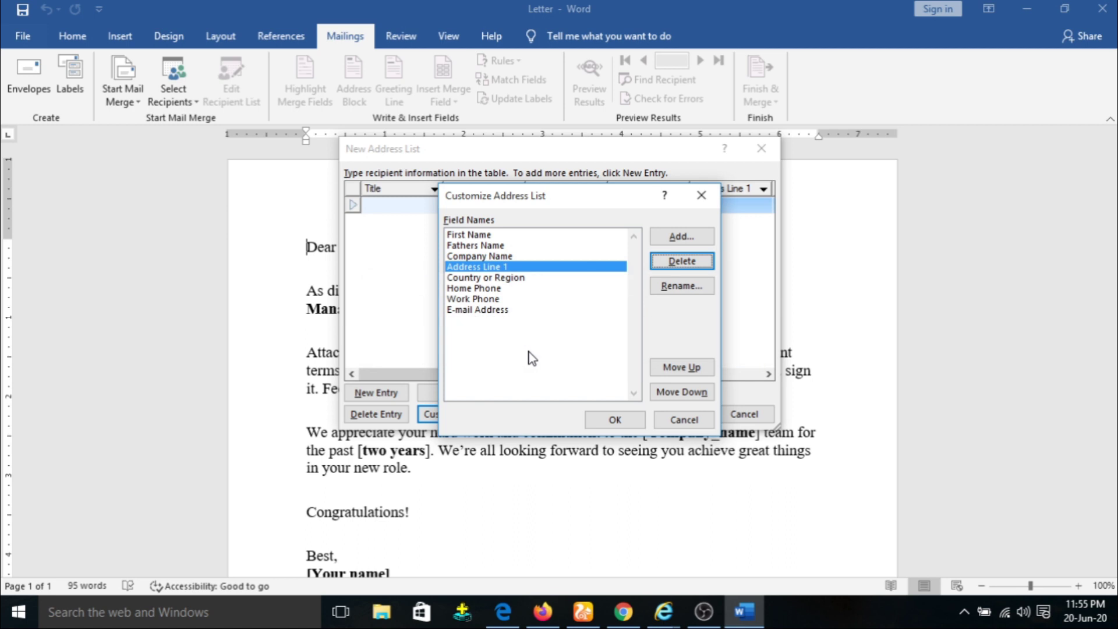
left_click(504, 279)
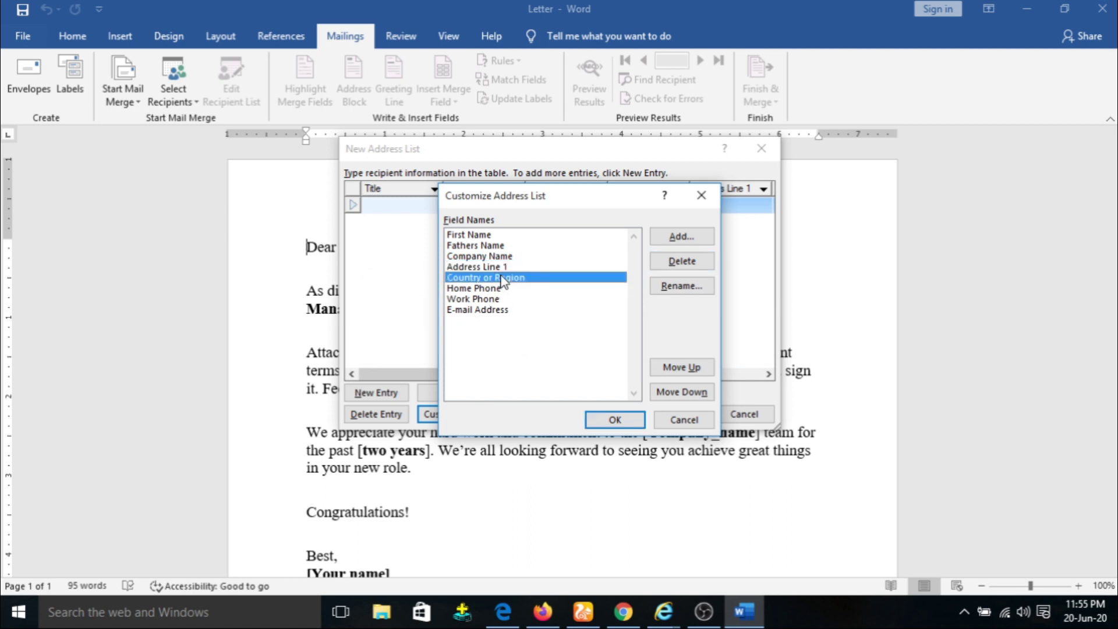
left_click(491, 290)
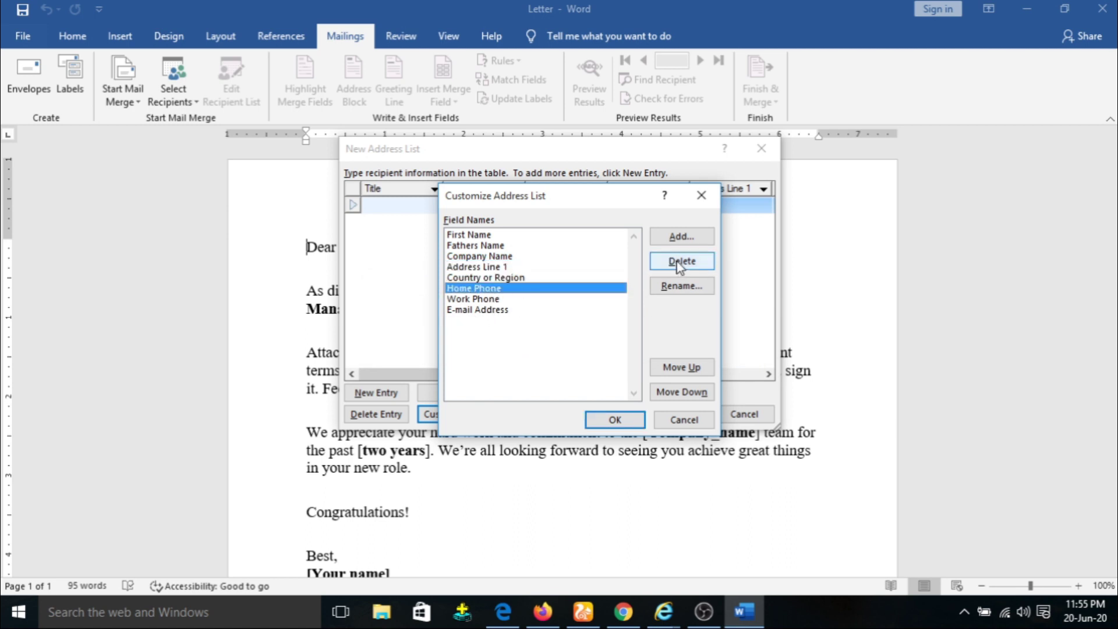
left_click(681, 262)
left_click(534, 350)
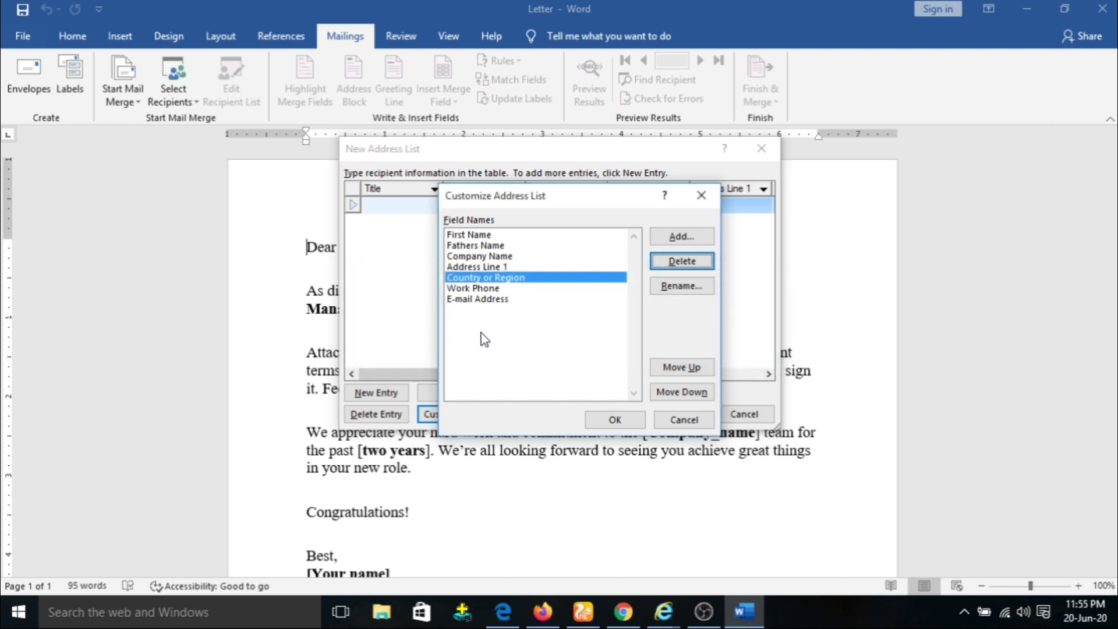
left_click(495, 299)
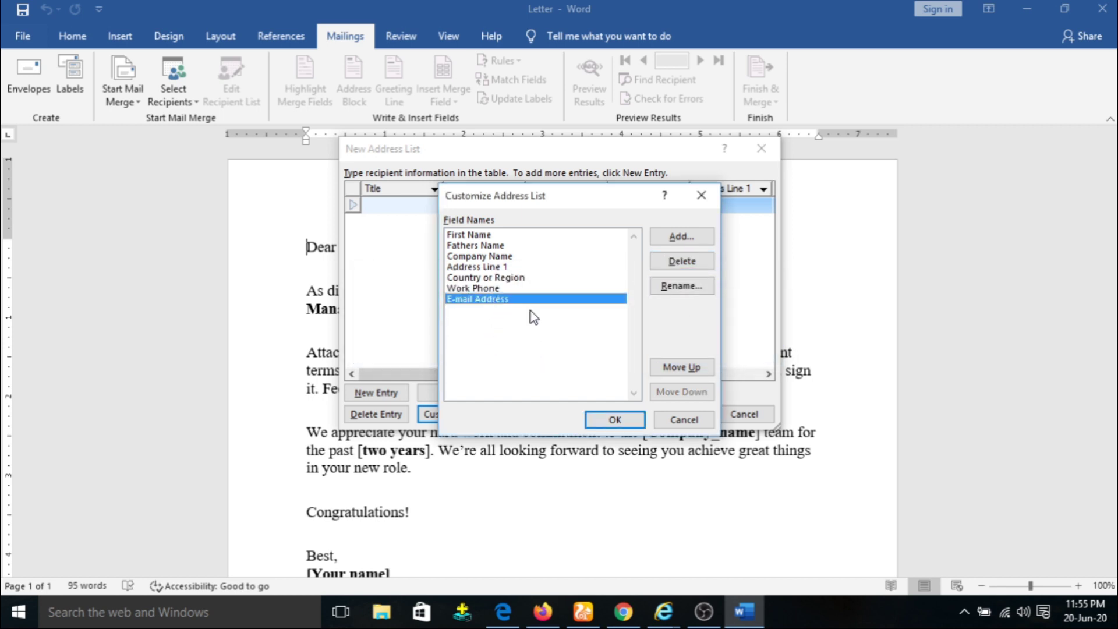
left_click(615, 419)
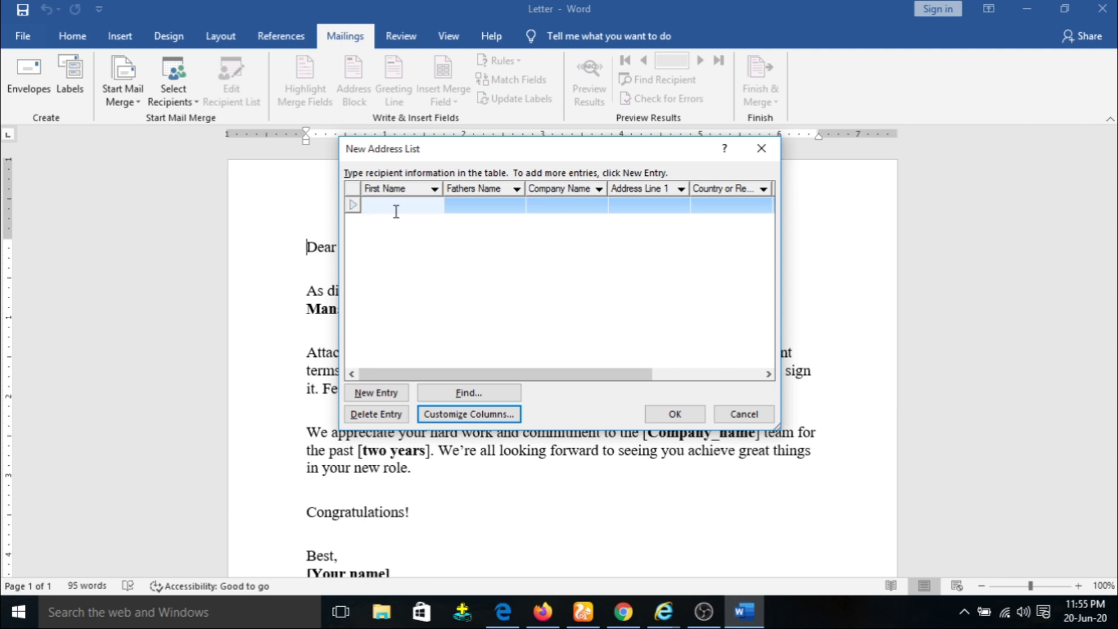
Fill in the first recipient's first name and father's name, and enter asd as the company name.
type("Mohan")
key("Tab")
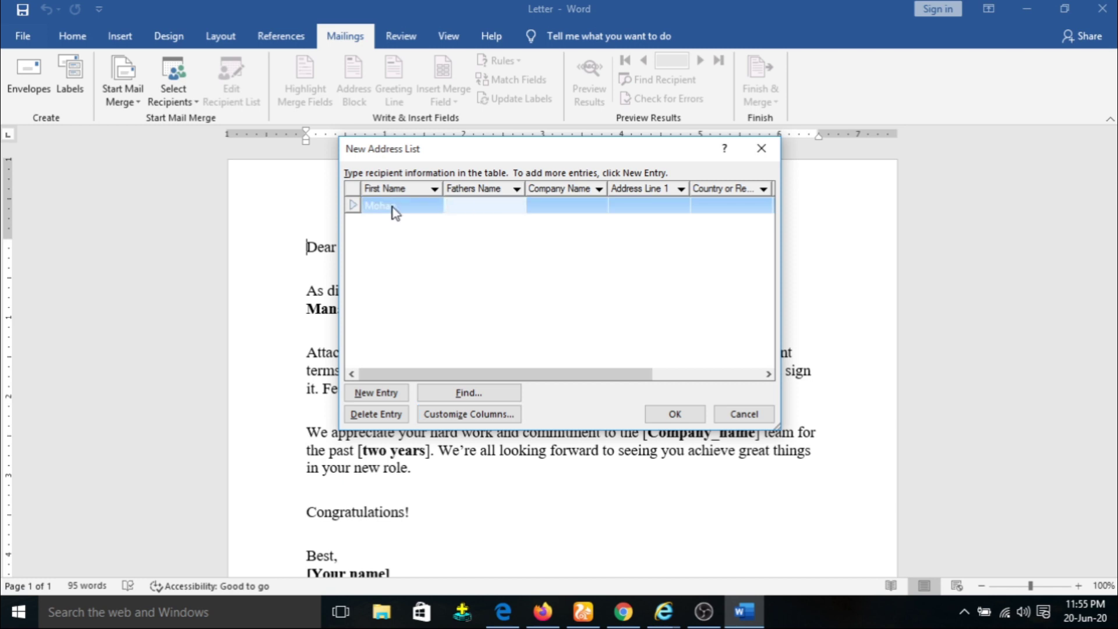
type("Sumit")
key("Tab")
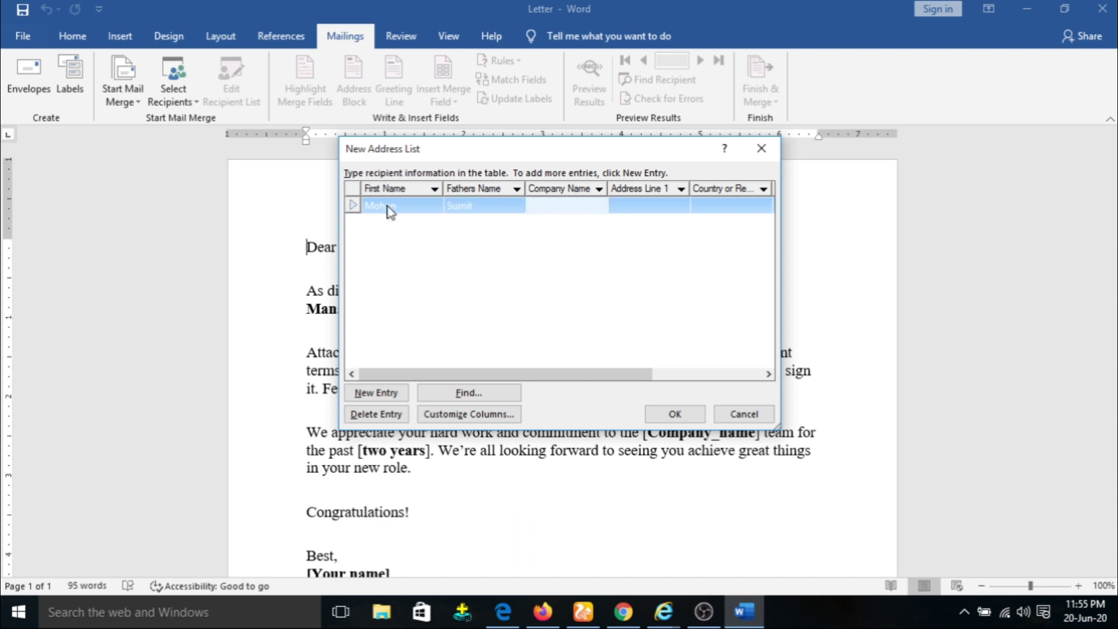
type("asd")
key("Tab")
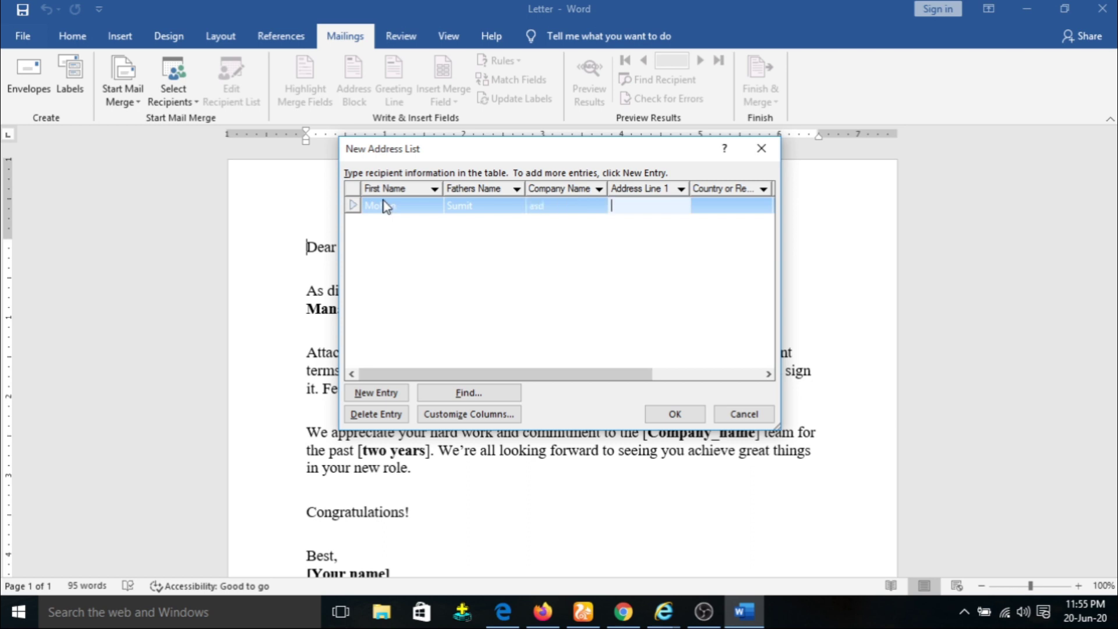
Complete the first recipient's entry with the address line, country india, work phone and e-mail address.
type("xyz")
key("Tab")
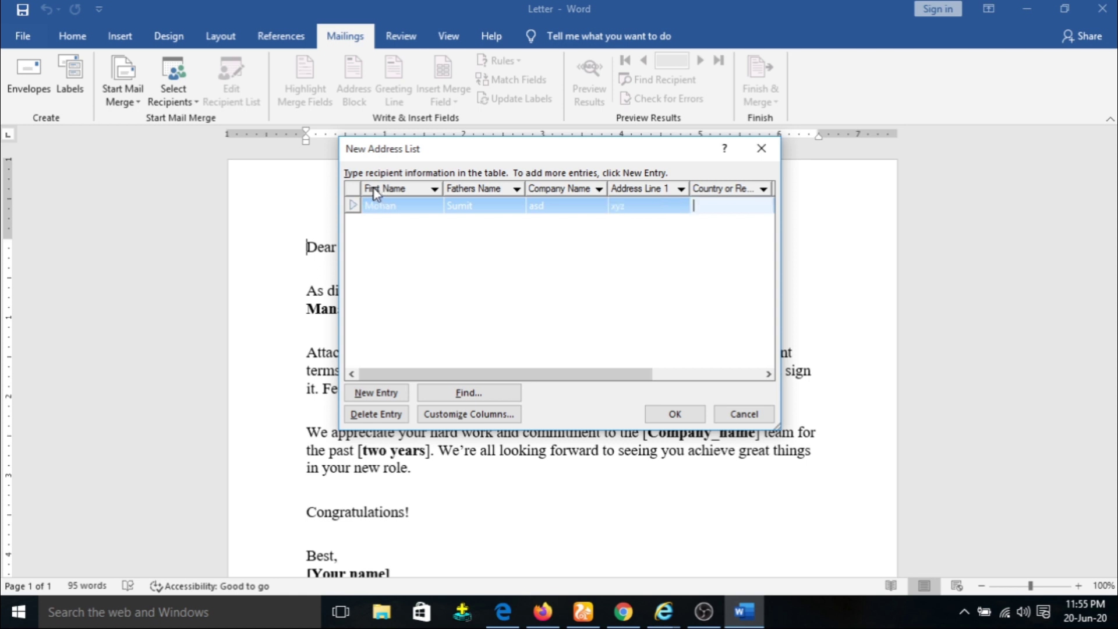
type("india")
key("Tab")
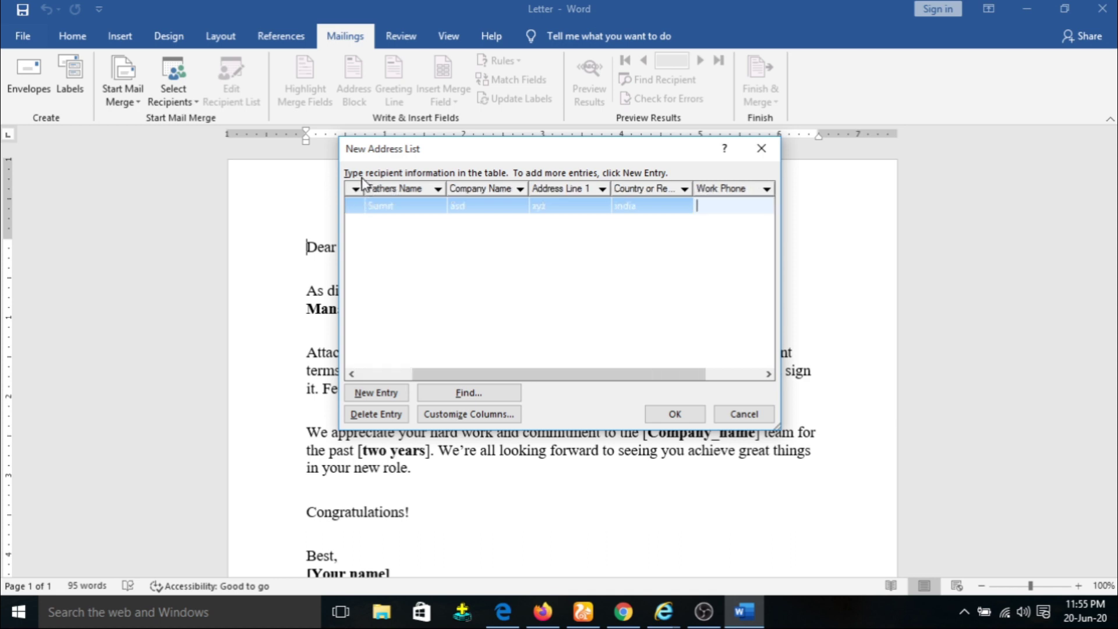
type("88686897")
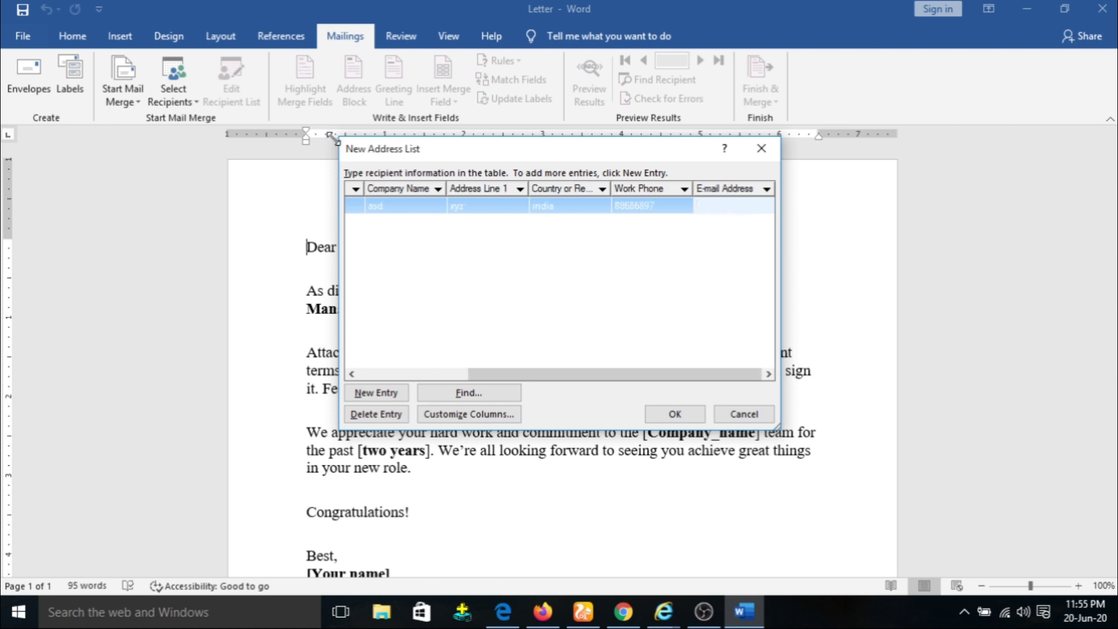
type("asdgfkj")
key("Tab")
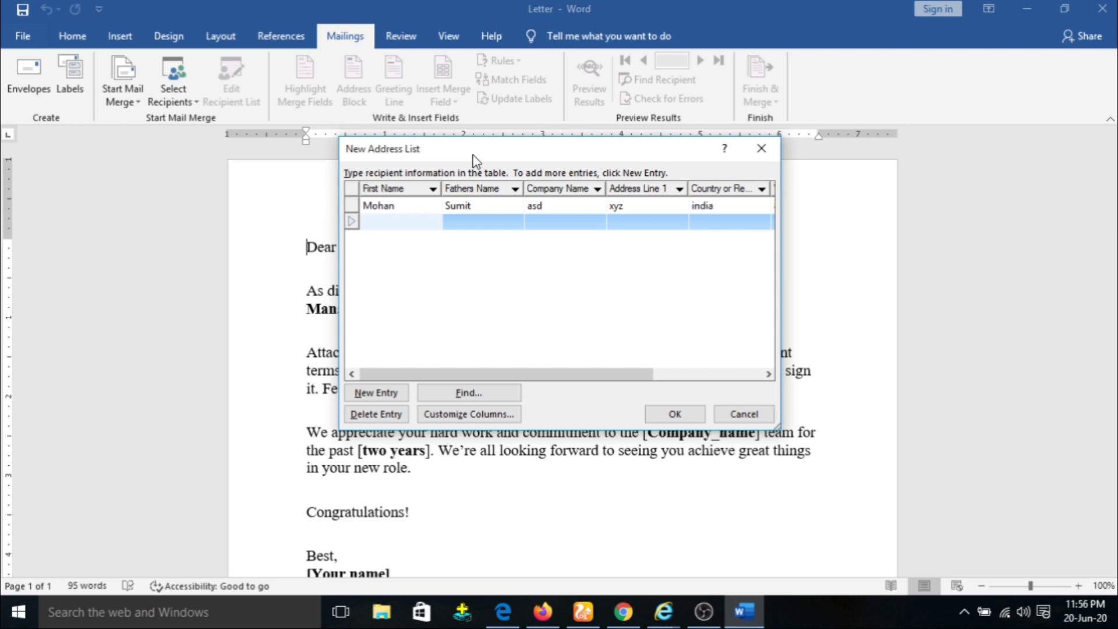
Fill in the second recipient's first name and father's name, and enter dfd as the company name.
type("soni")
key("Tab")
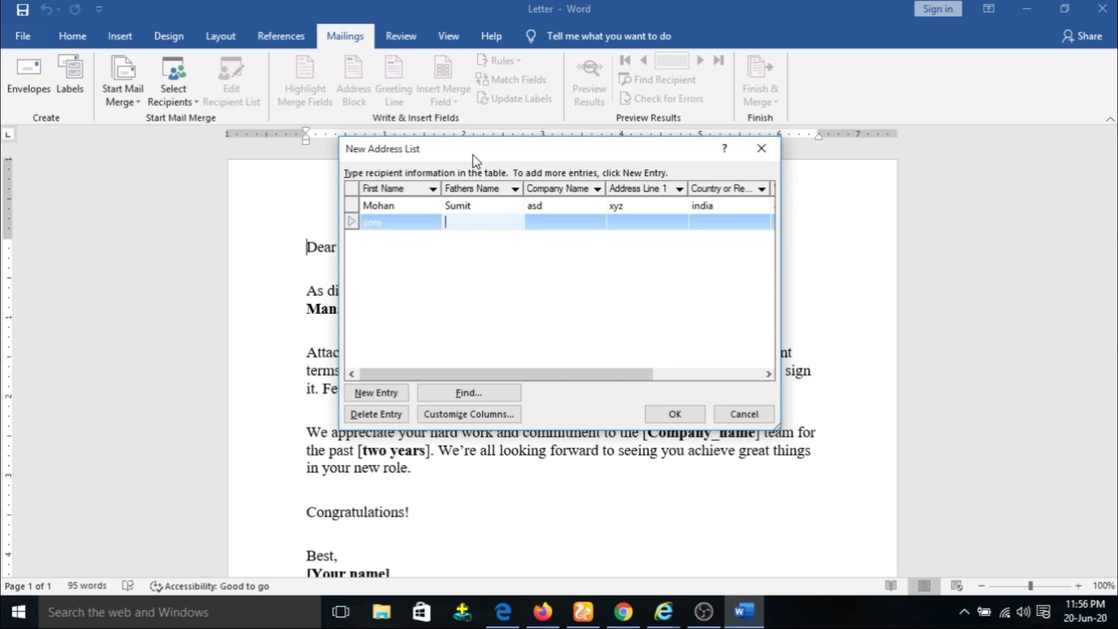
type("Sohan")
key("Tab")
type("dfd")
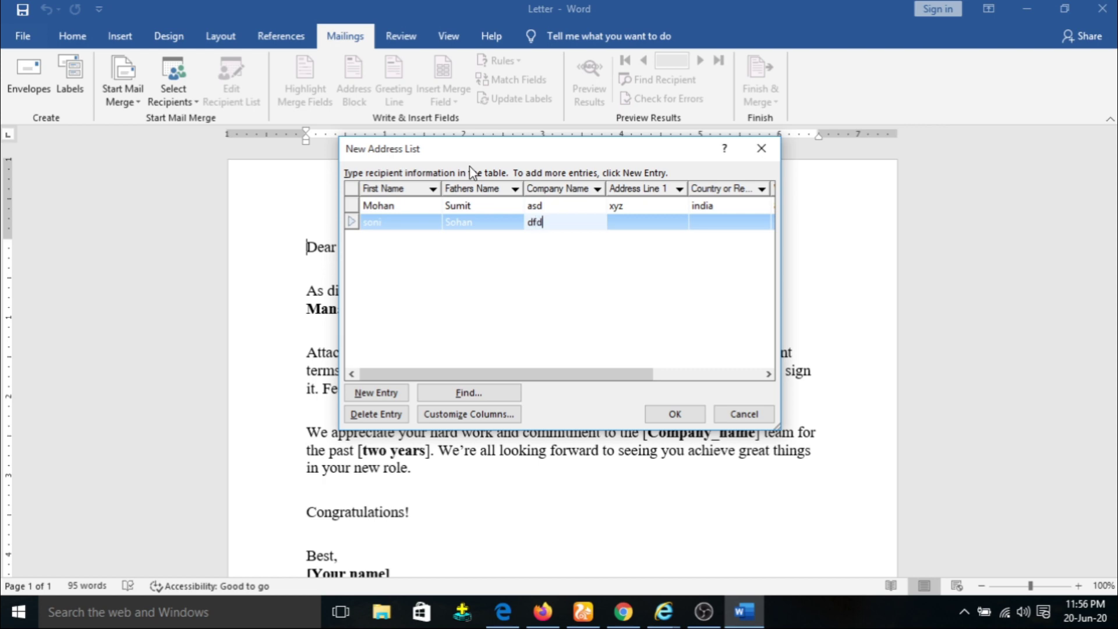
key("Tab")
Complete the second recipient's entry with the address line, country Uk, work phone and e-mail address.
type("sdfd")
key("Tab")
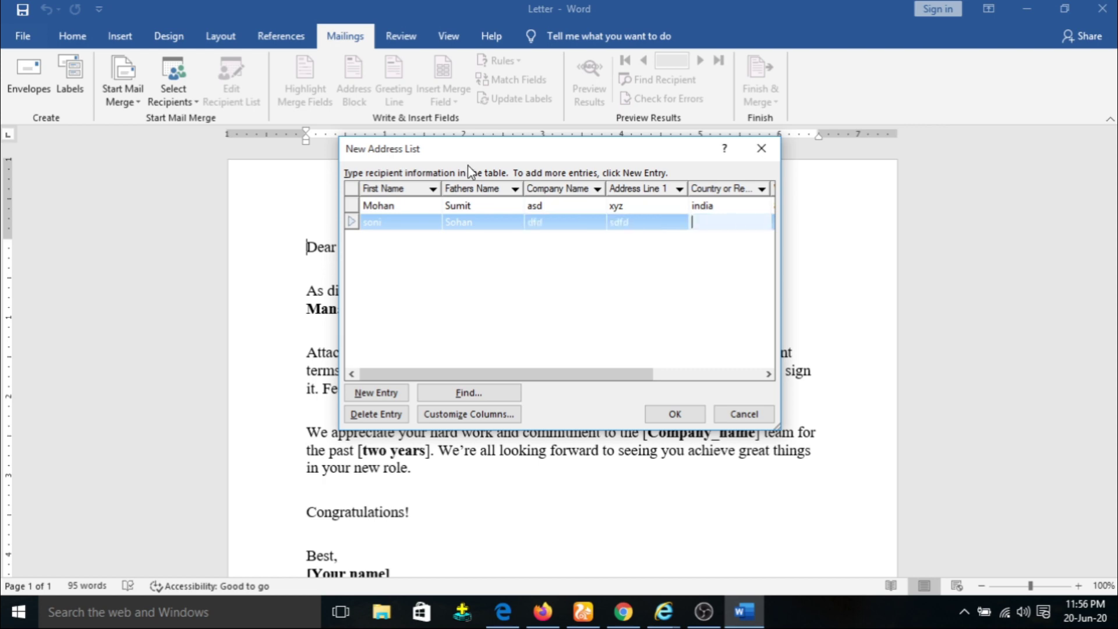
type("Uk")
key("Tab")
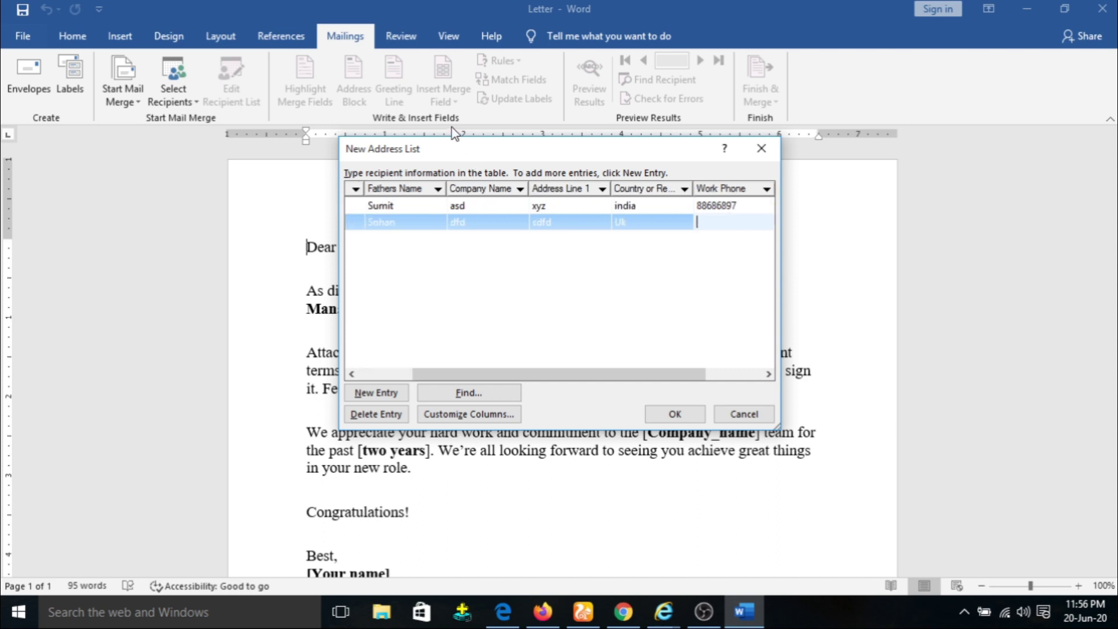
type("979797979")
key("Tab")
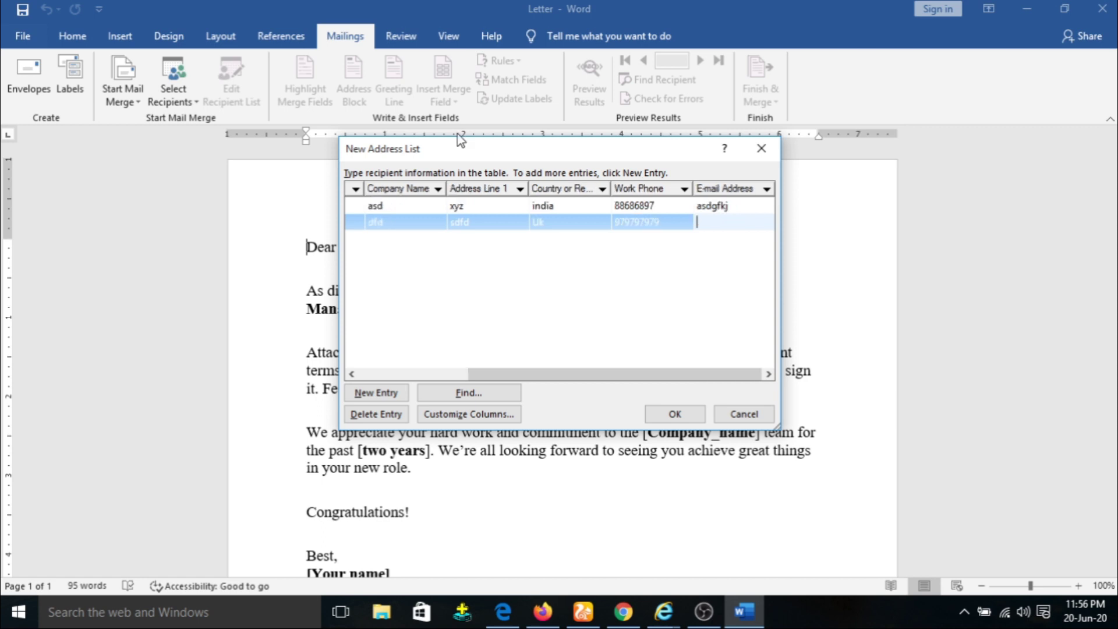
type("asdfdsf")
key("Tab")
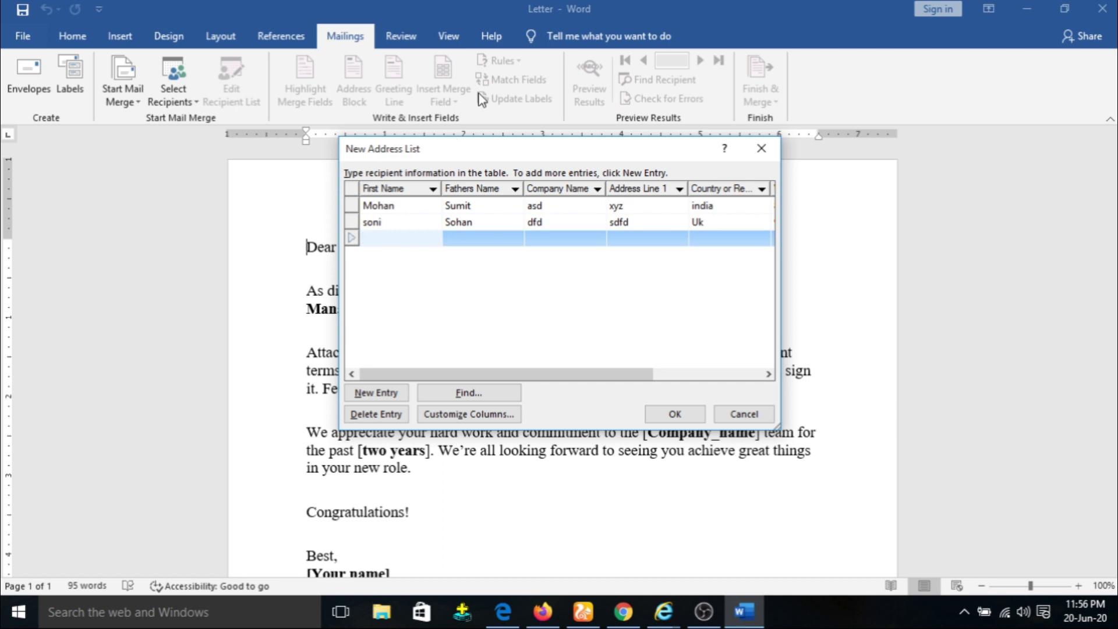
Finish the recipient entries and save the address list as list on the Desktop.
left_click(679, 414)
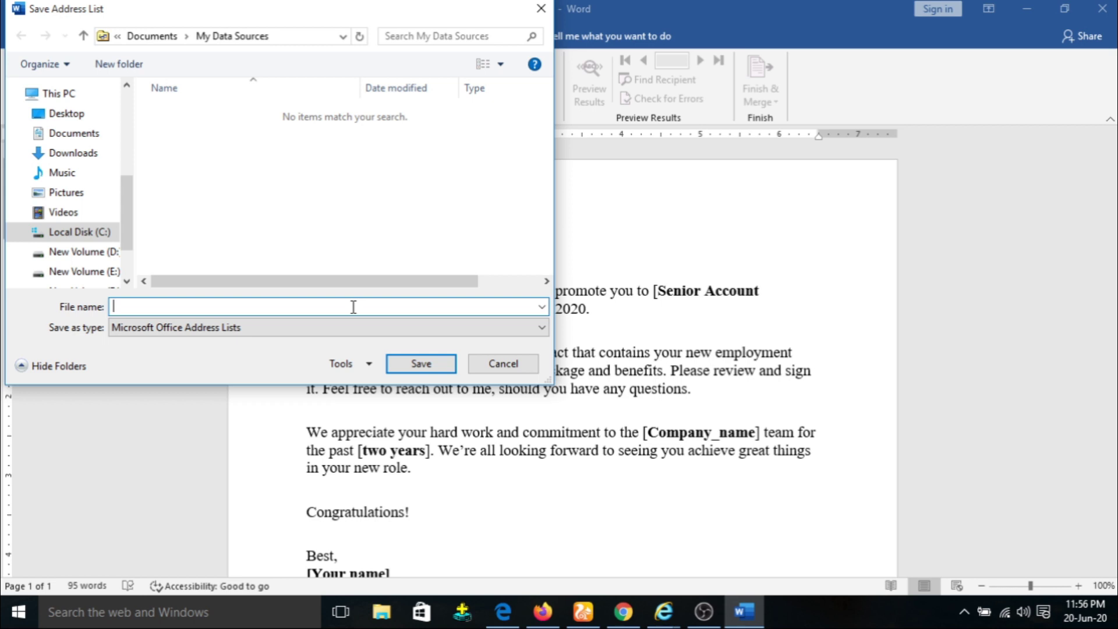
type("list")
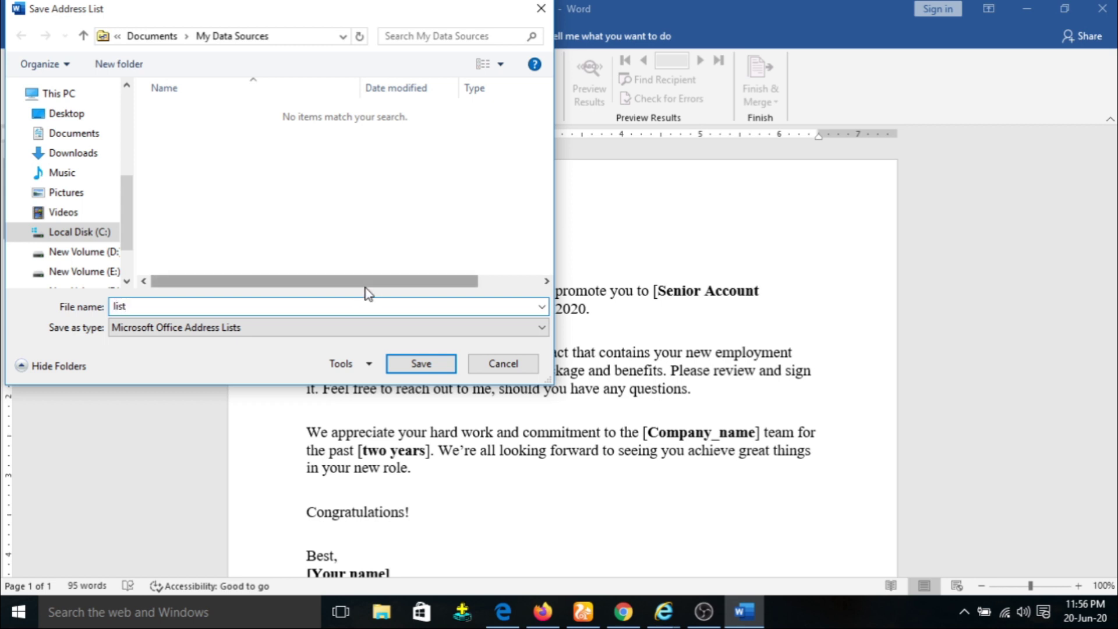
left_click(82, 113)
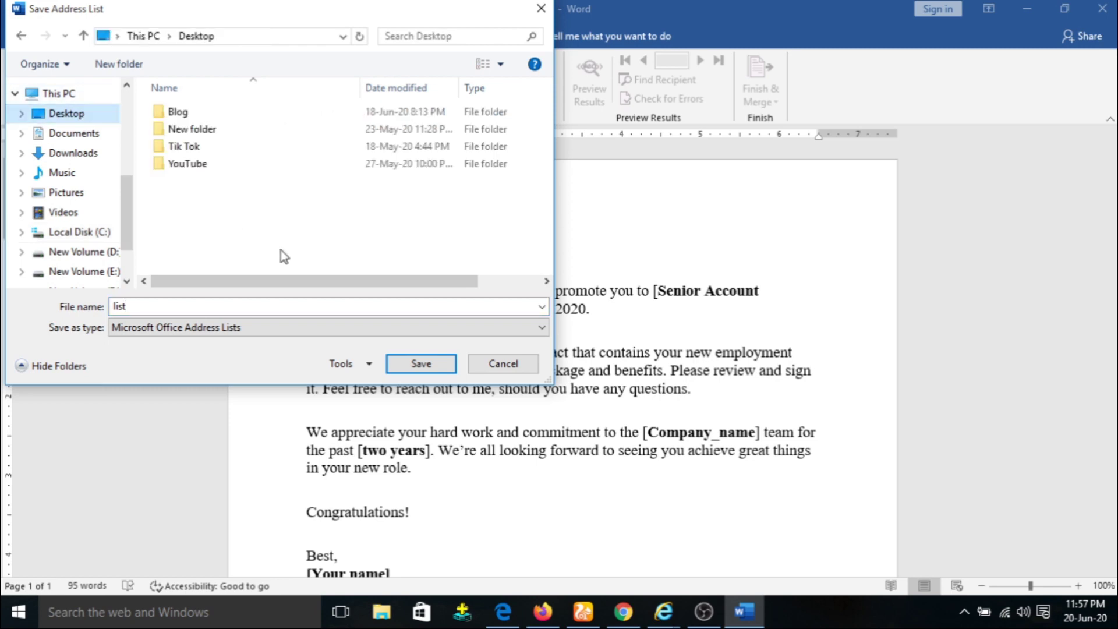
left_click(428, 370)
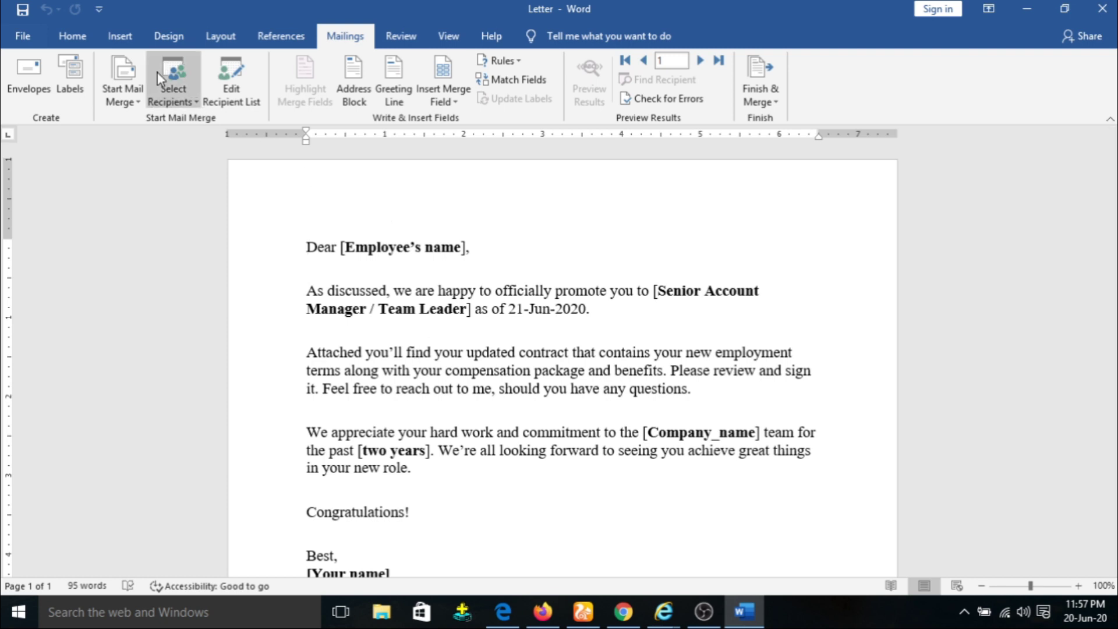
Use the existing address list named list on the Desktop as the letter's mail merge recipients.
left_click(177, 88)
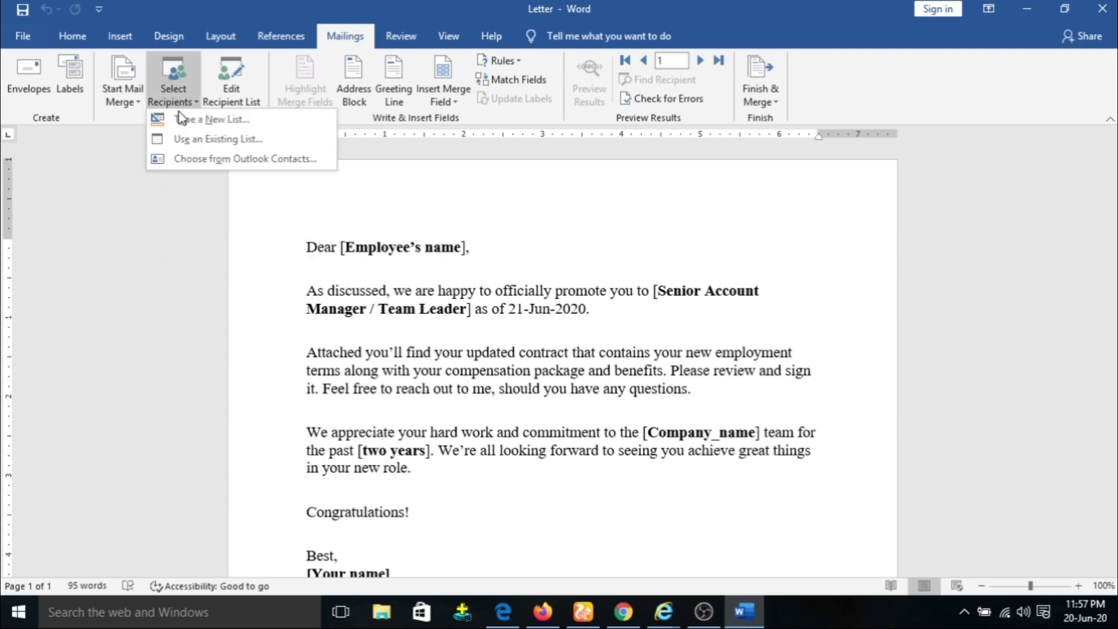
left_click(201, 142)
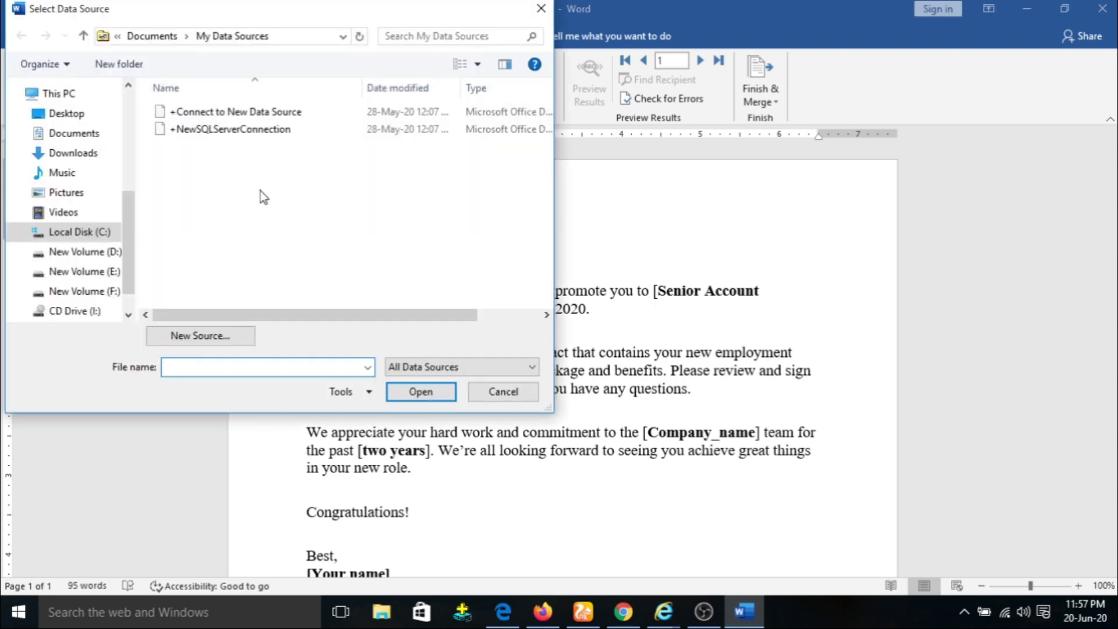
left_click(75, 114)
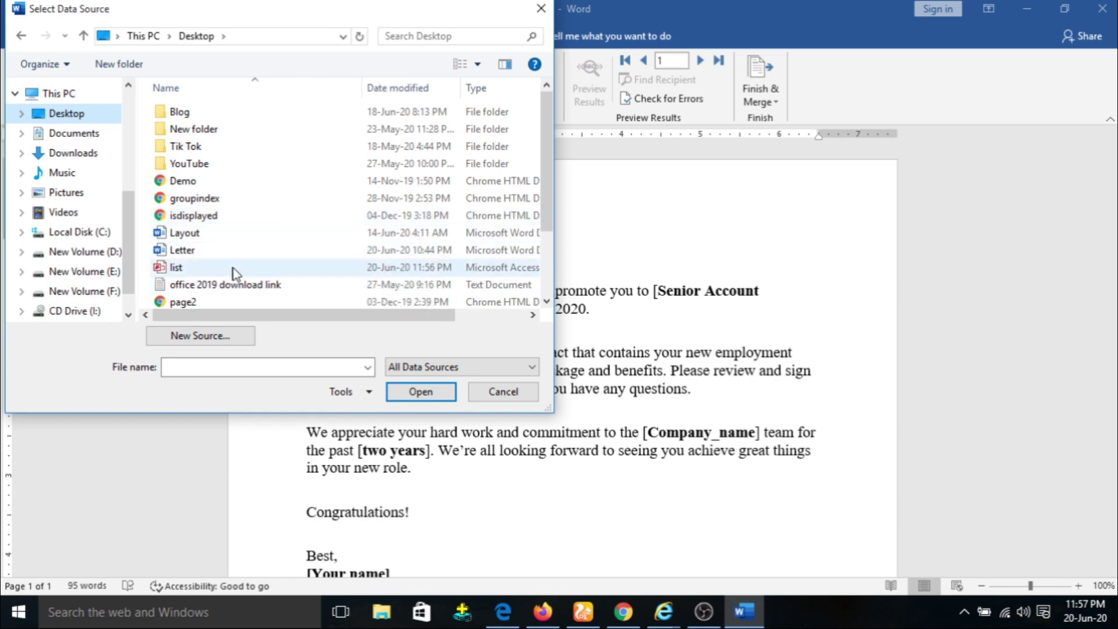
left_click(236, 269)
left_click(401, 401)
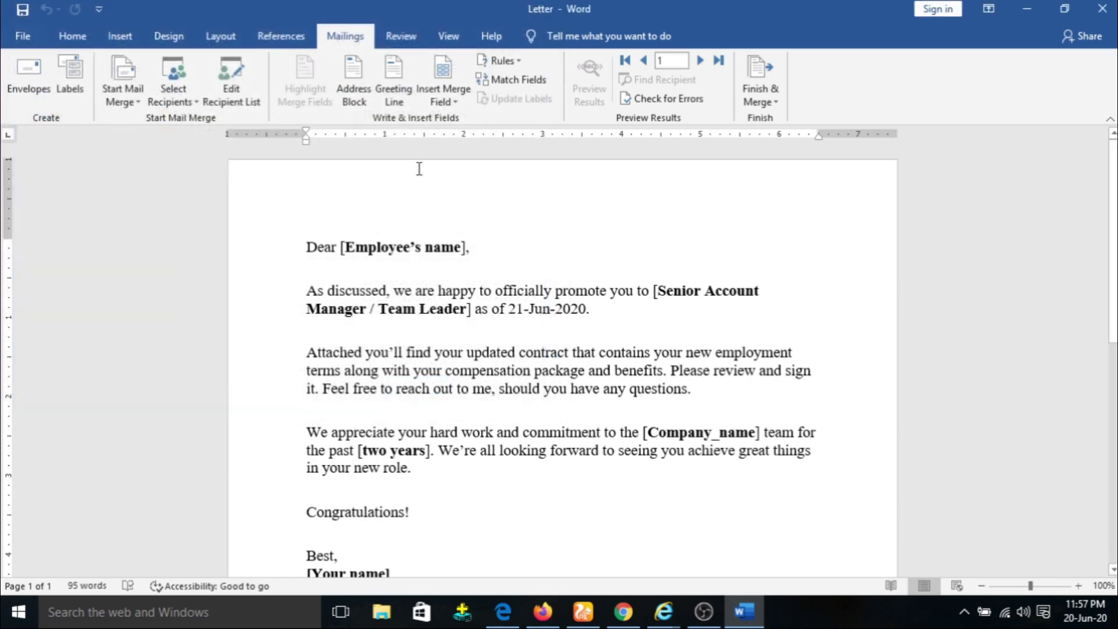
Set the first recipient's company name to sadad in the list.mdb data source and recheck the recipient list.
left_click(228, 92)
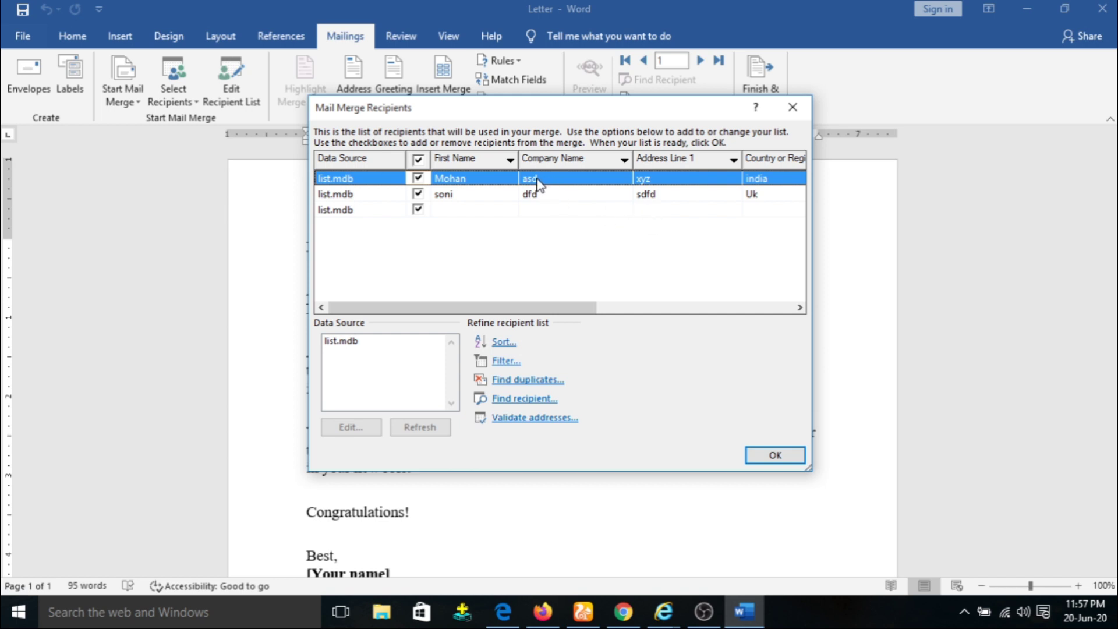
left_click(385, 353)
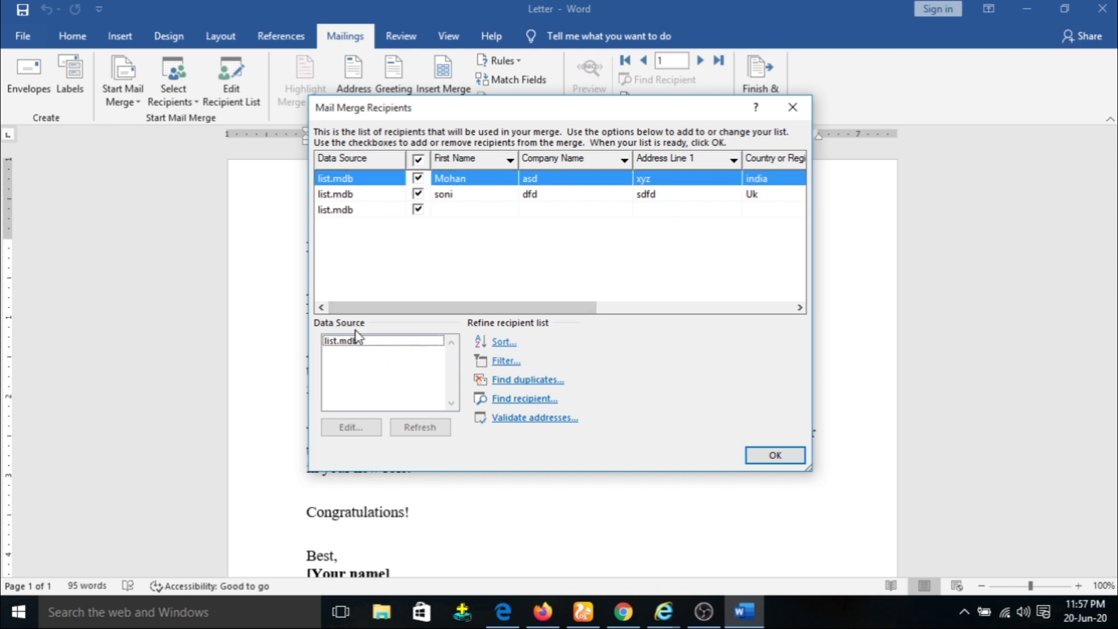
left_click(357, 341)
left_click(541, 182)
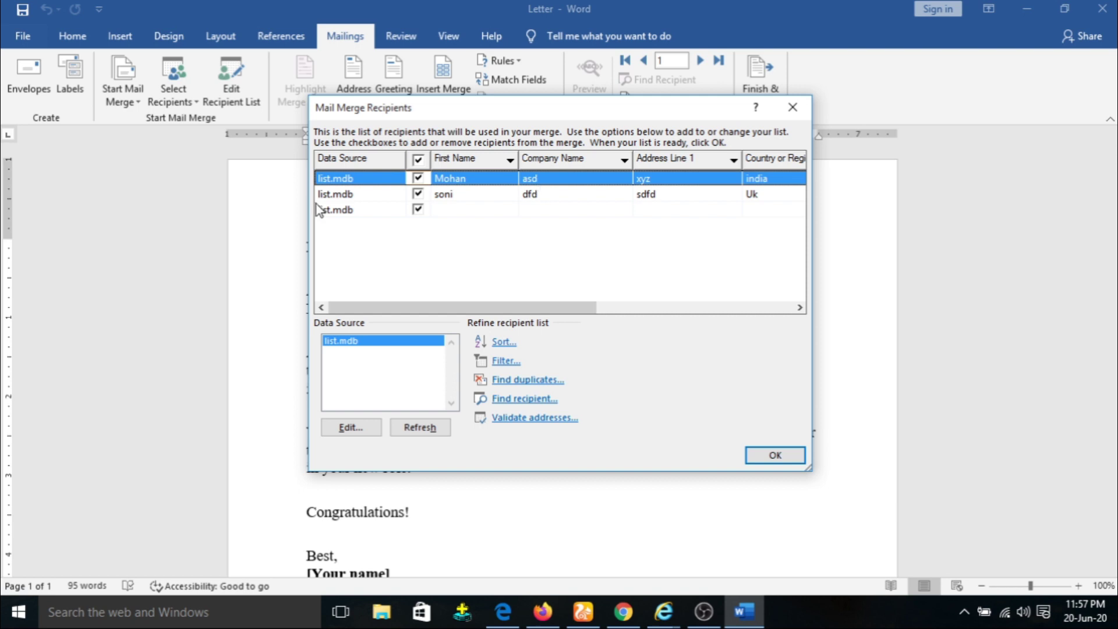
left_click(352, 430)
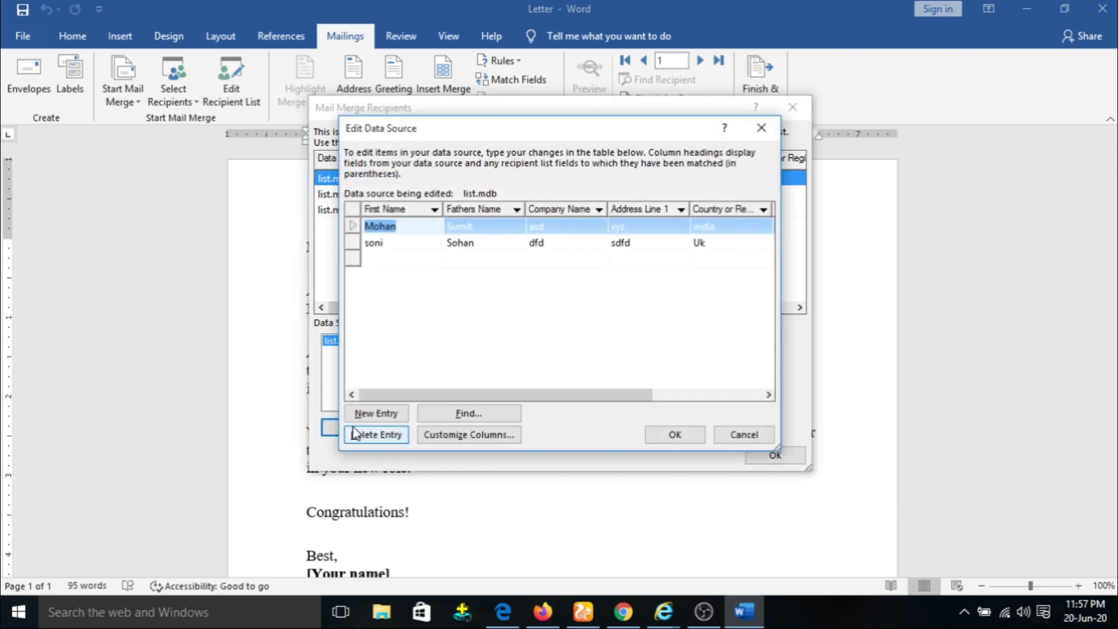
left_click(558, 231)
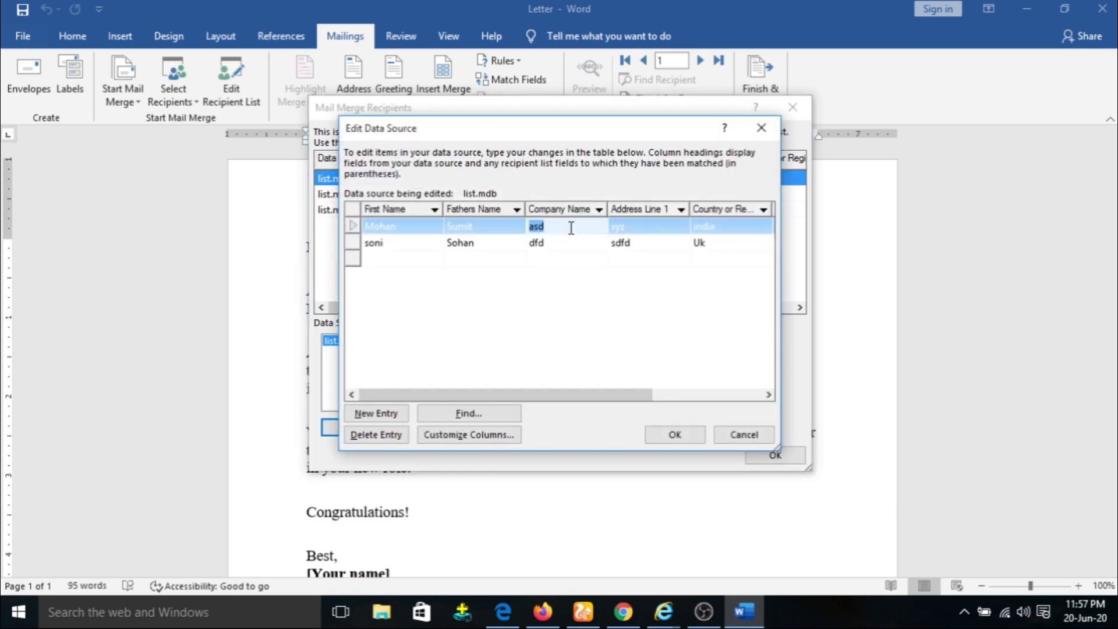
type("sadad")
left_click(677, 435)
left_click(499, 343)
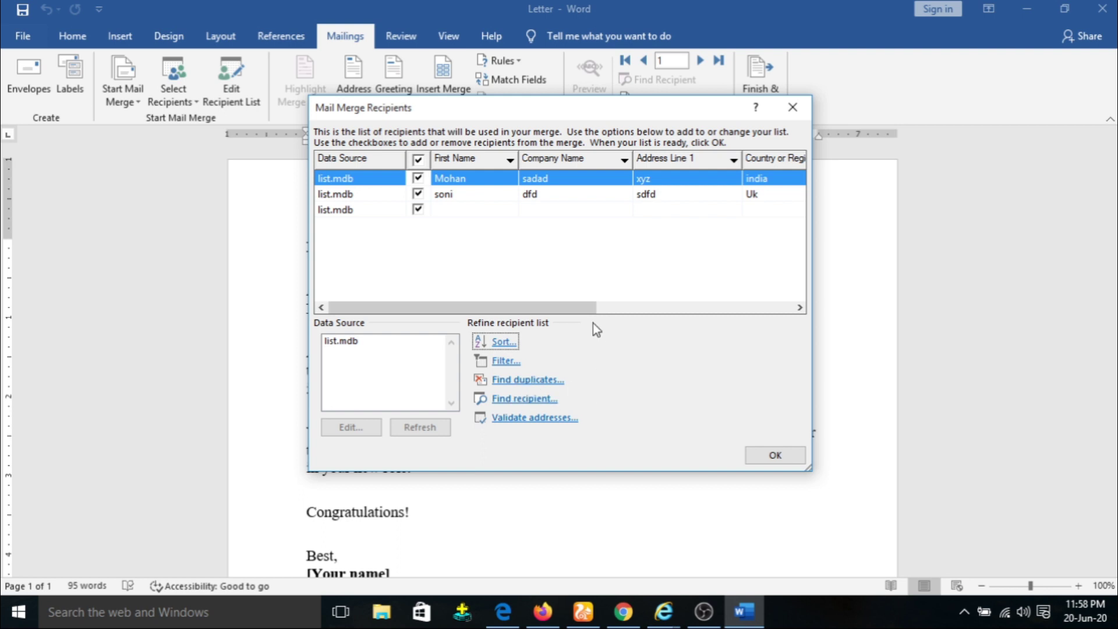
left_click(768, 456)
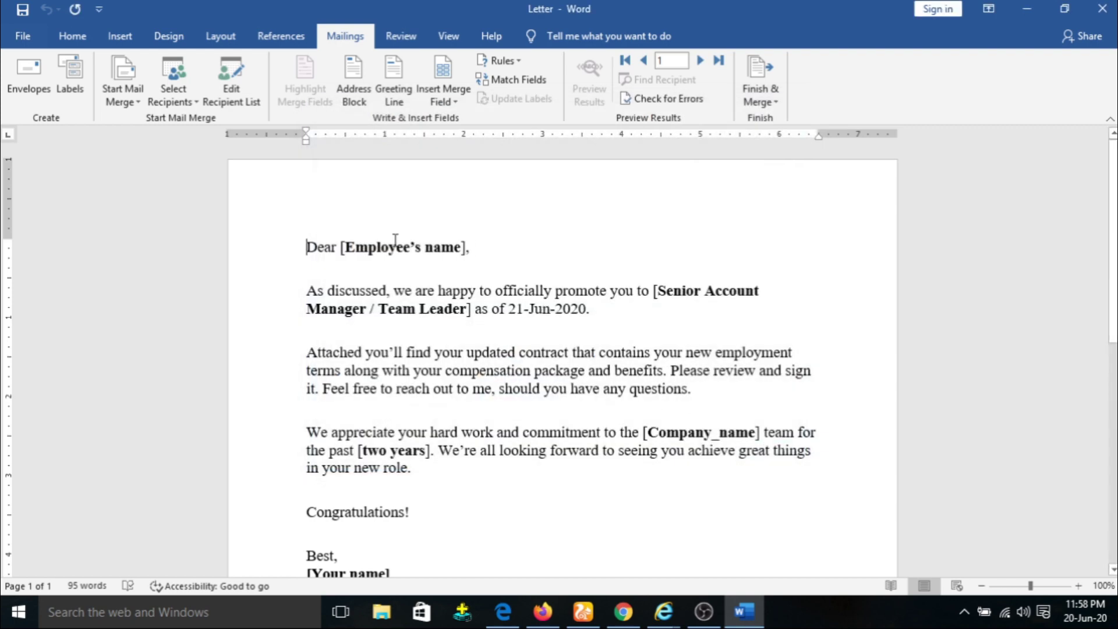
left_click(236, 93)
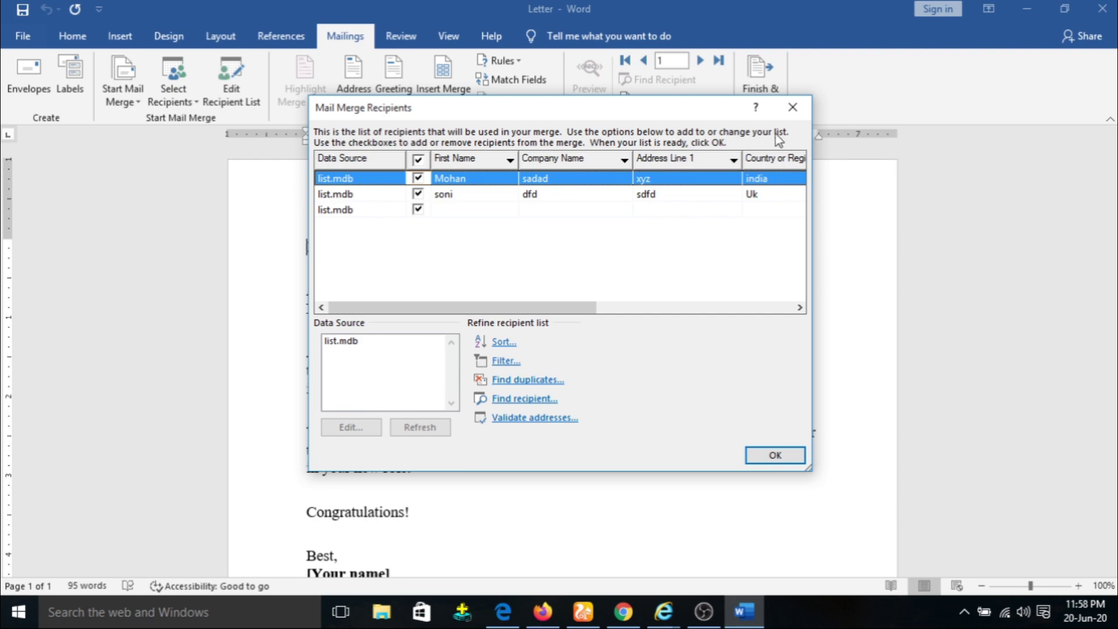
left_click(792, 107)
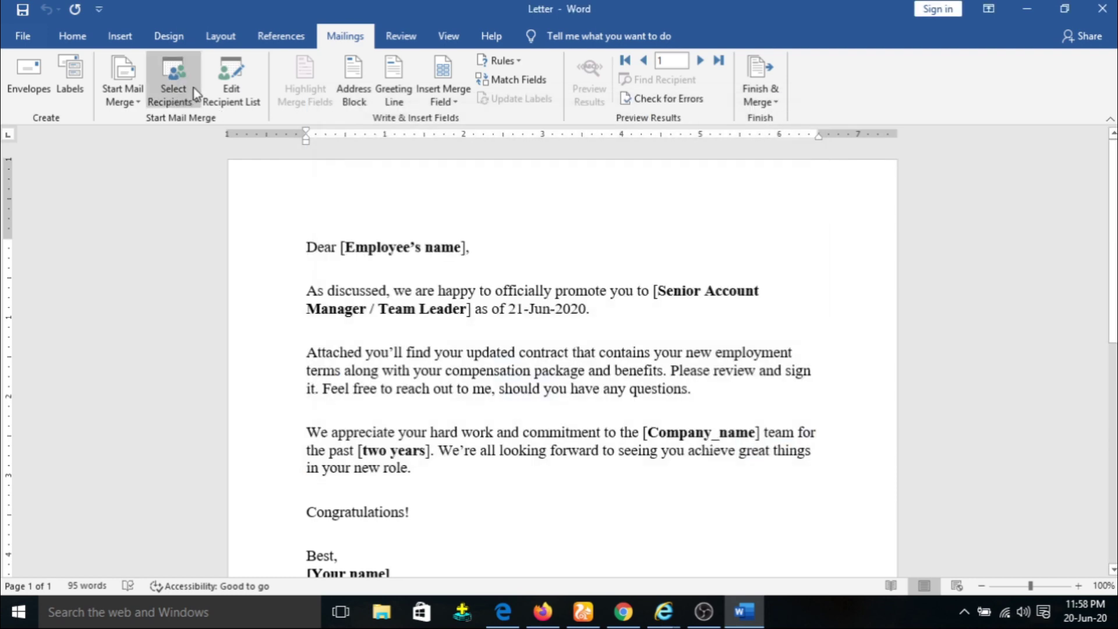
Use Sheet1$ of the Promotion list workbook on the Desktop as the recipient source, with its first row as column headers.
left_click(188, 89)
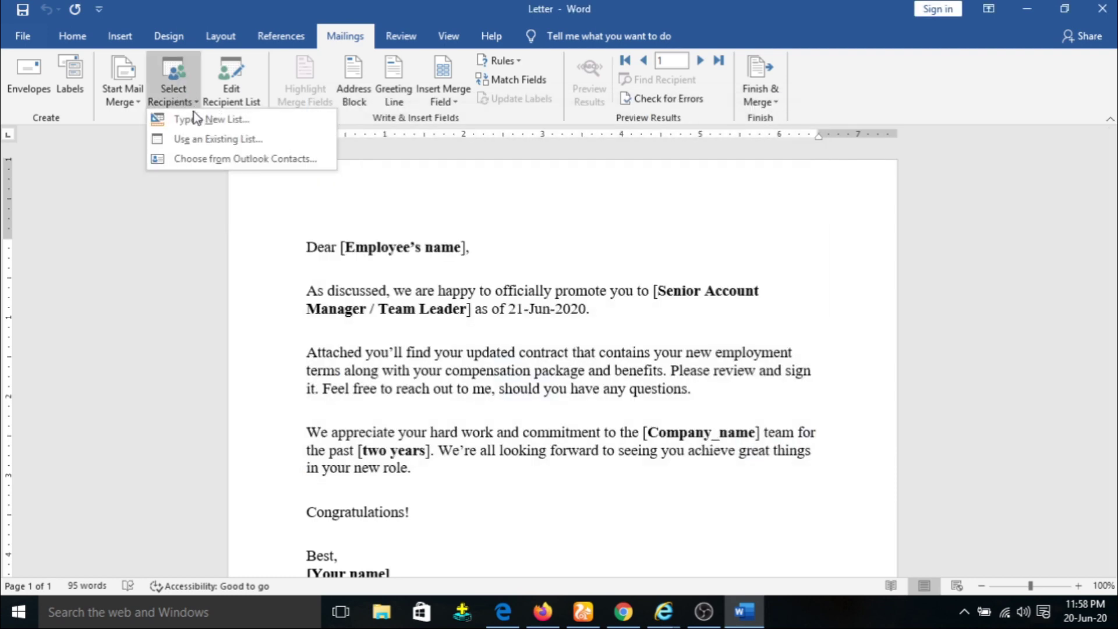
left_click(234, 143)
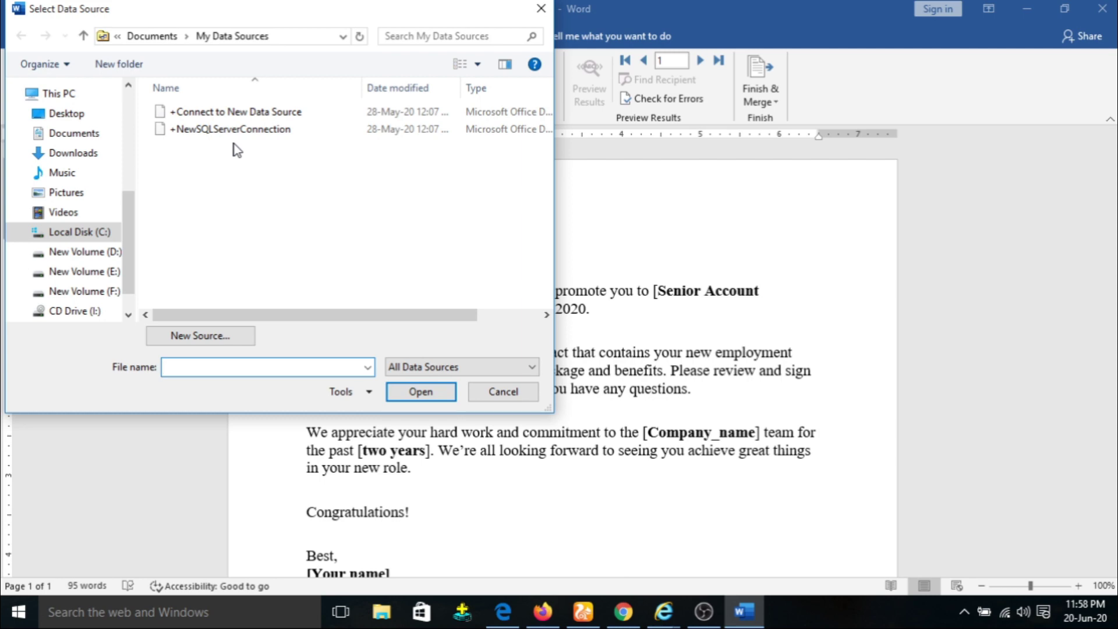
left_click(69, 114)
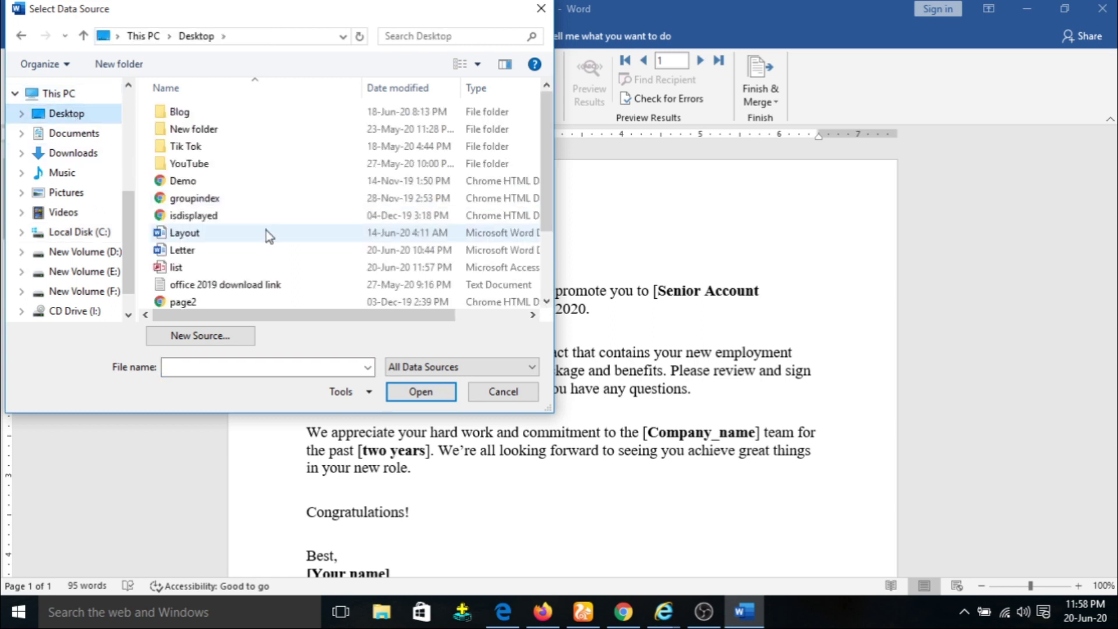
scroll(267, 230, "down", 1)
scroll(267, 229, "down", 1)
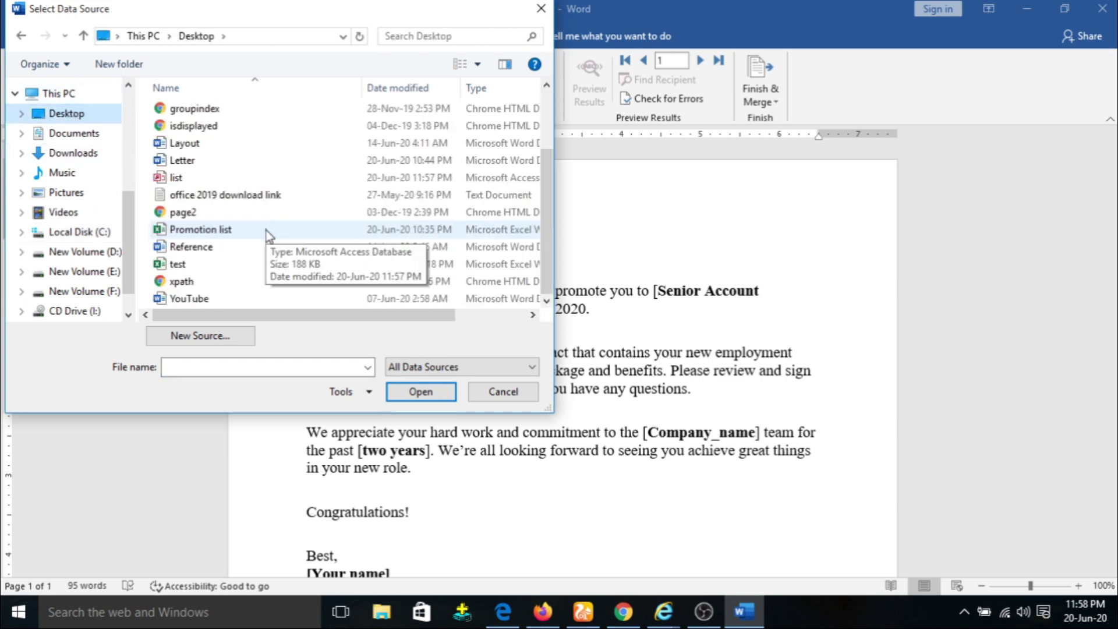
left_click(222, 230)
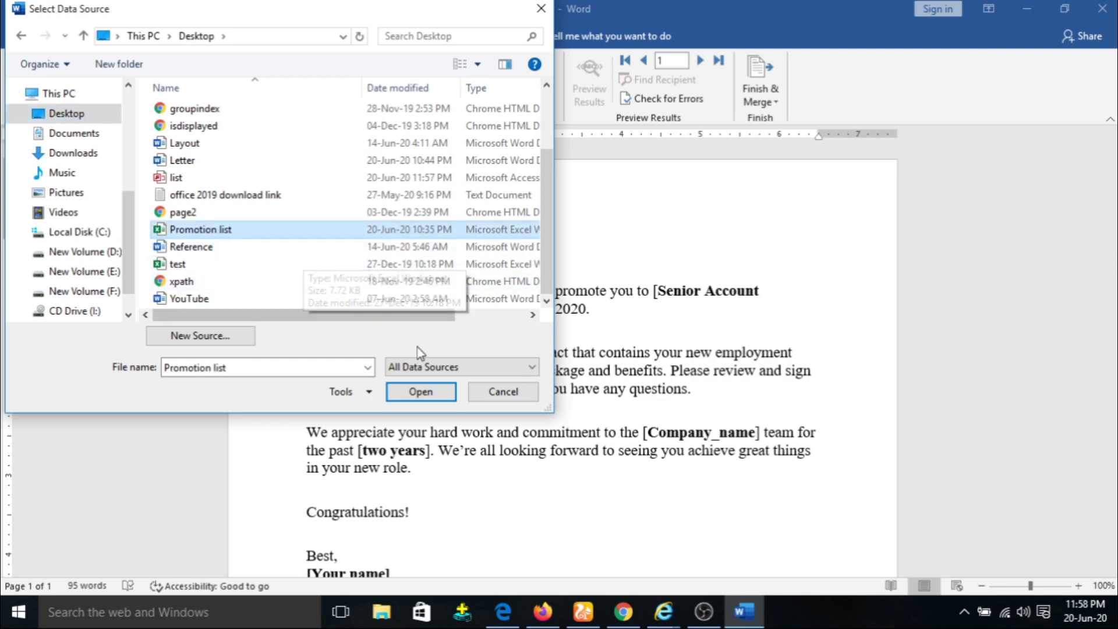
left_click(417, 394)
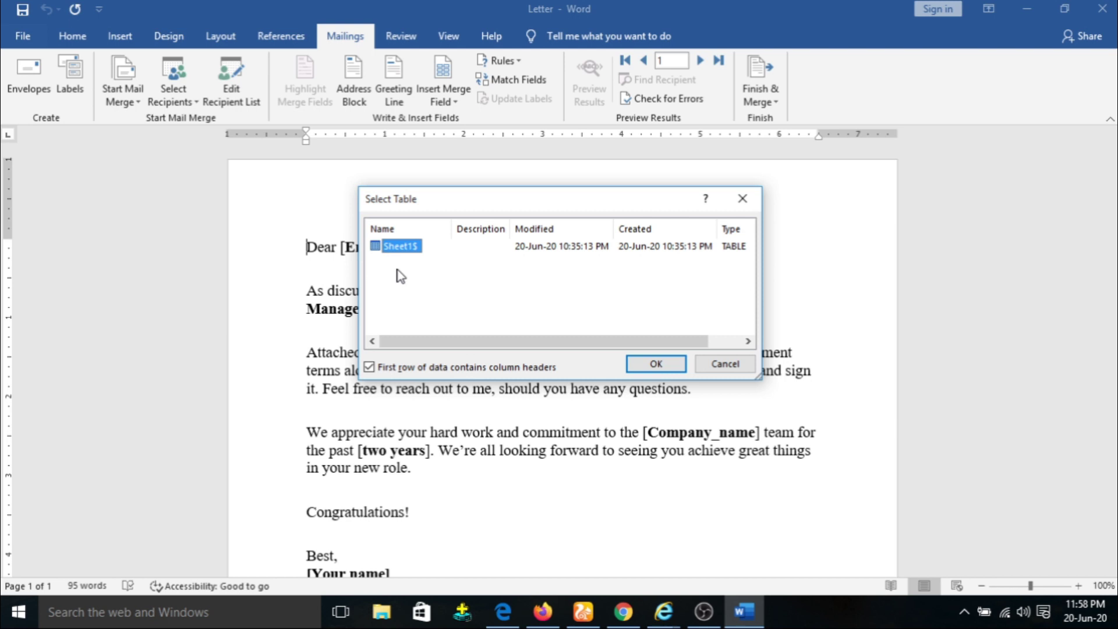
left_click(645, 364)
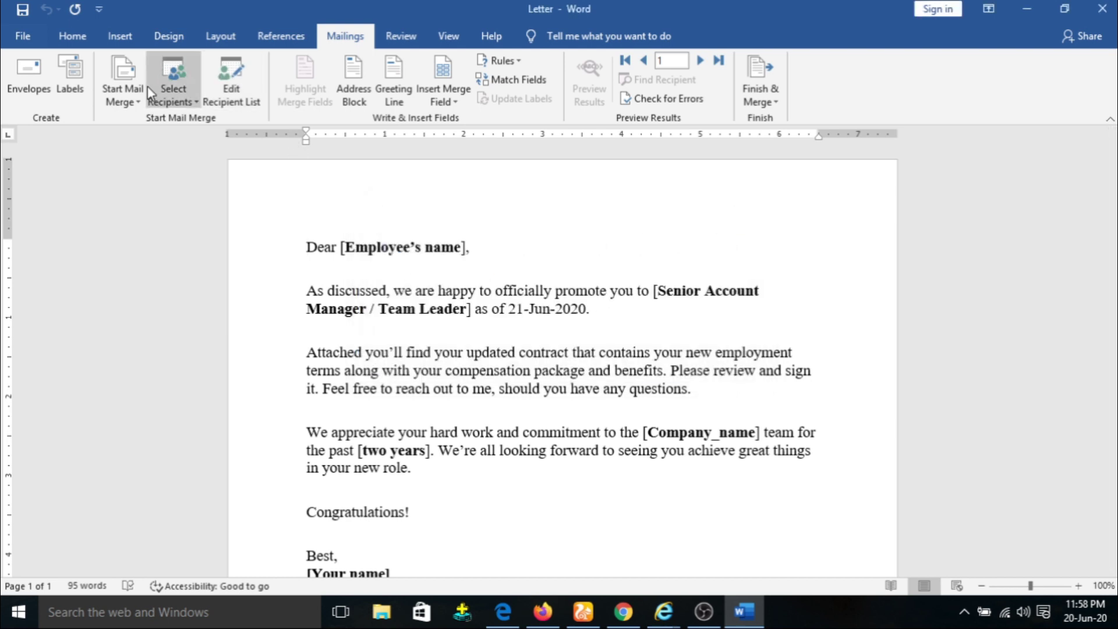
Review the rows and columns of the Promotion list recipients, through to the designation and contract period.
left_click(248, 104)
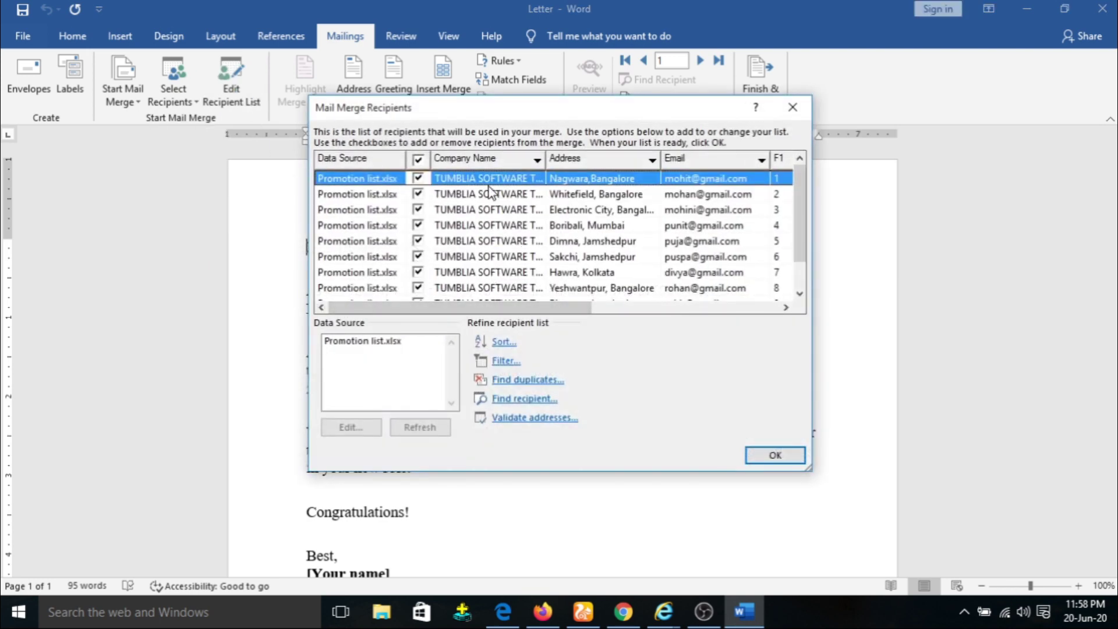
scroll(488, 189, "down", 1)
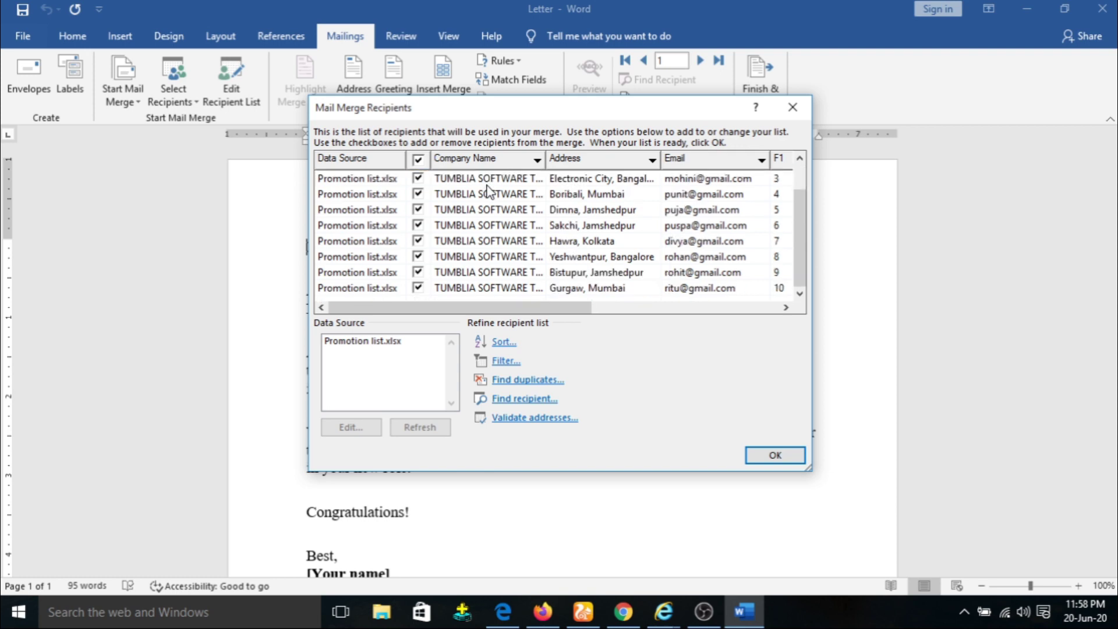
left_click_drag(477, 303, 684, 326)
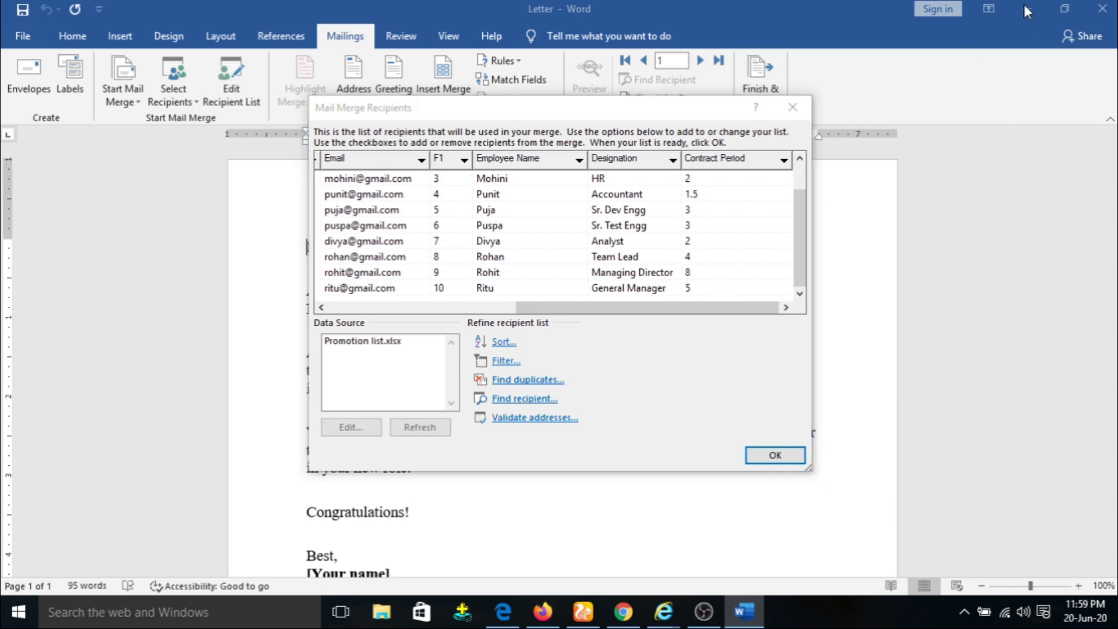
left_click(775, 455)
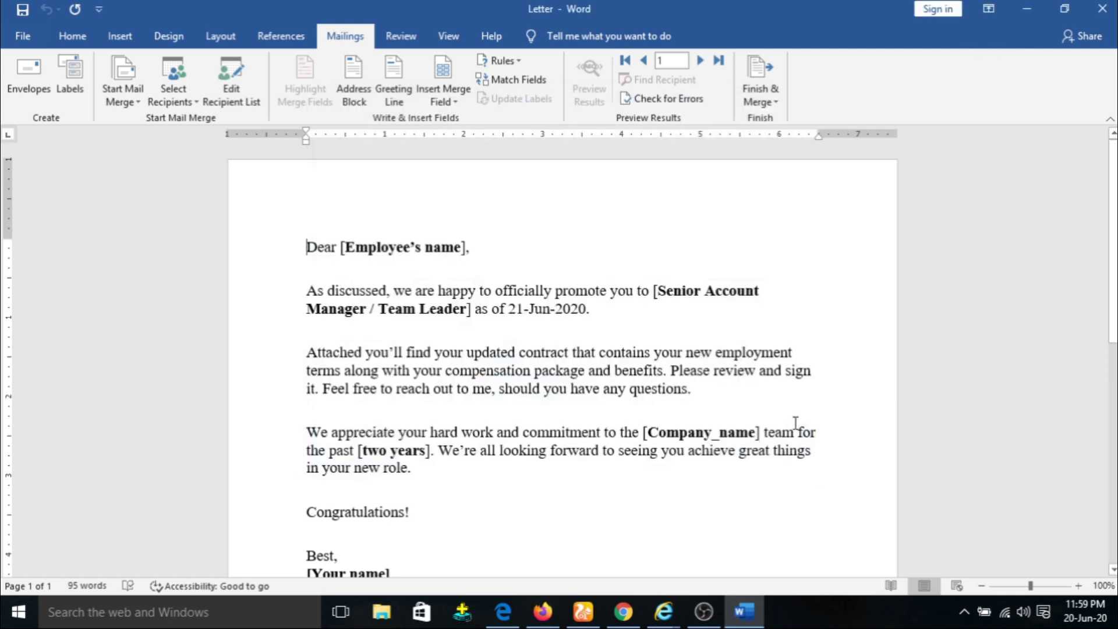
Open the Promotion list workbook read-only in Excel, then return to Word and compare it with the merge recipients.
left_click(1027, 10)
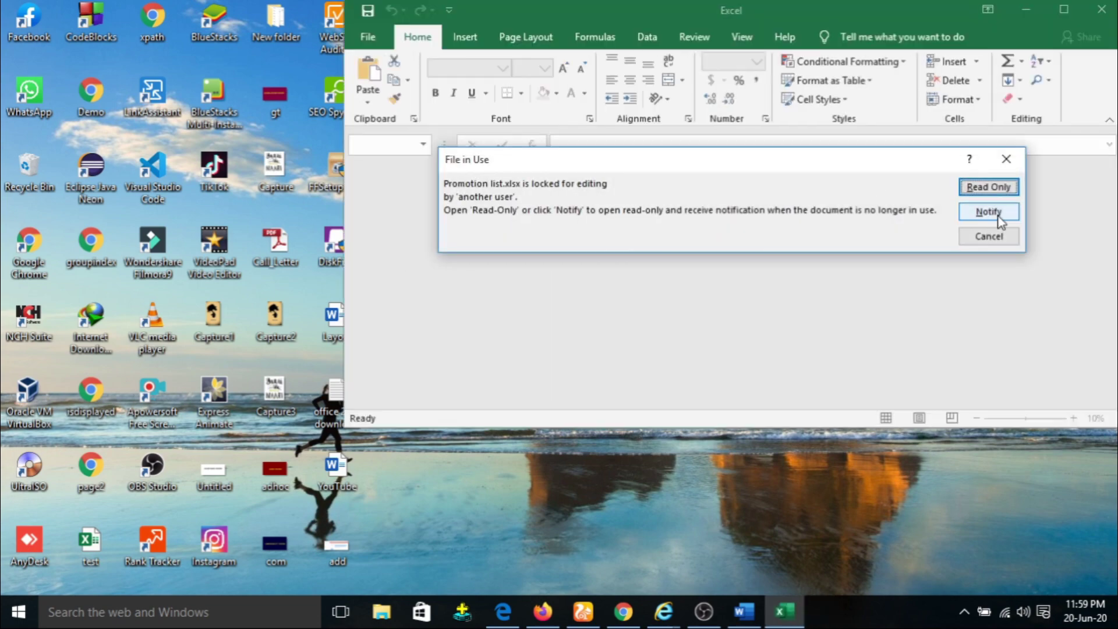
left_click(1002, 192)
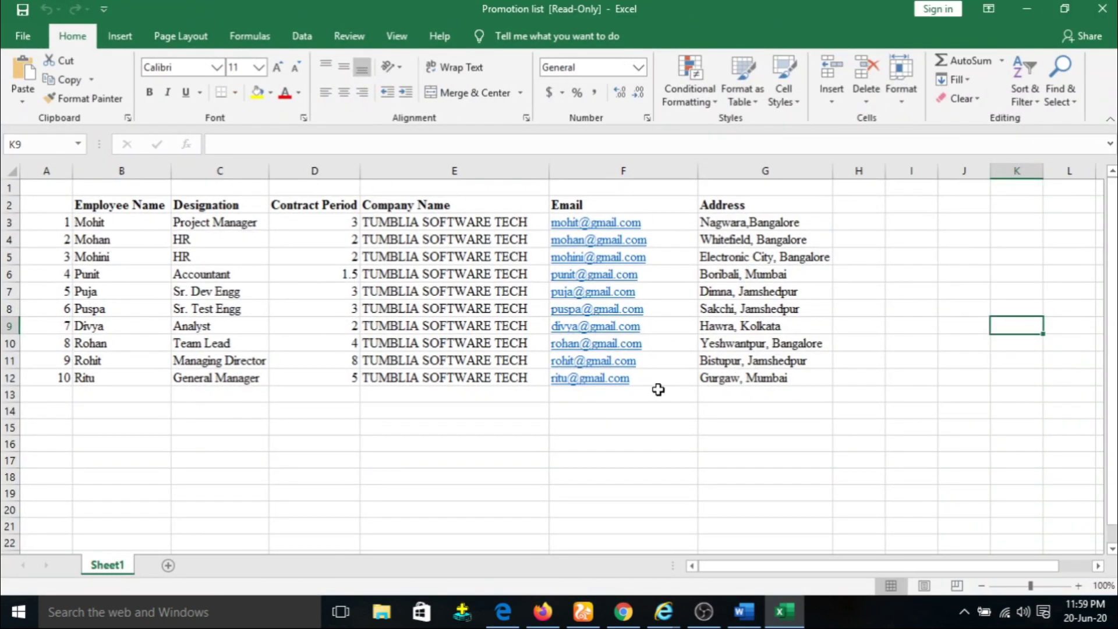
left_click(744, 611)
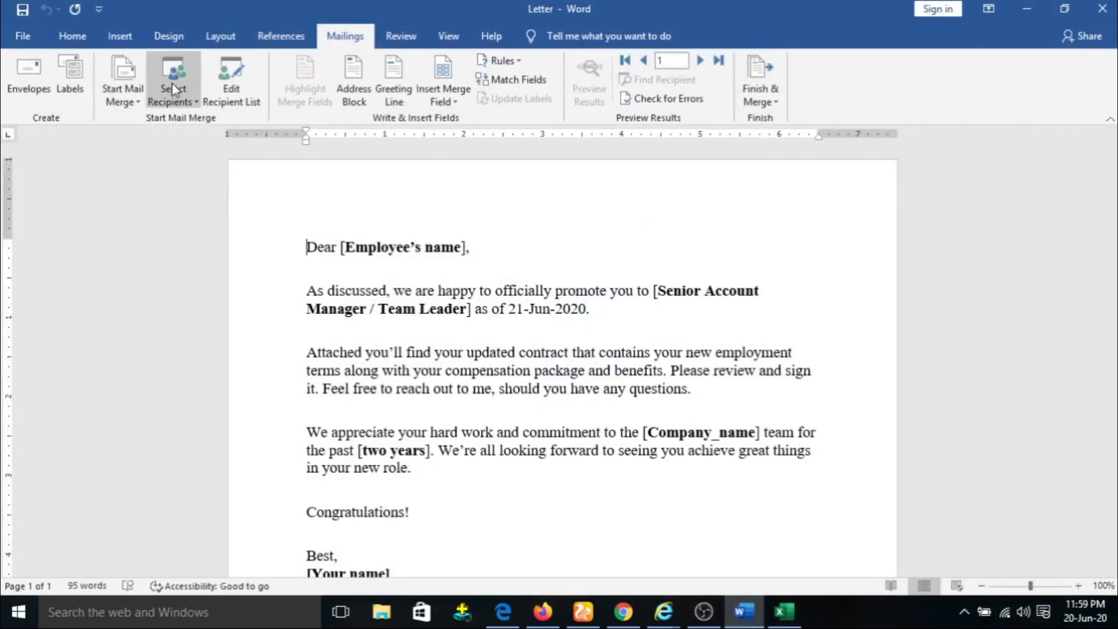
left_click(231, 82)
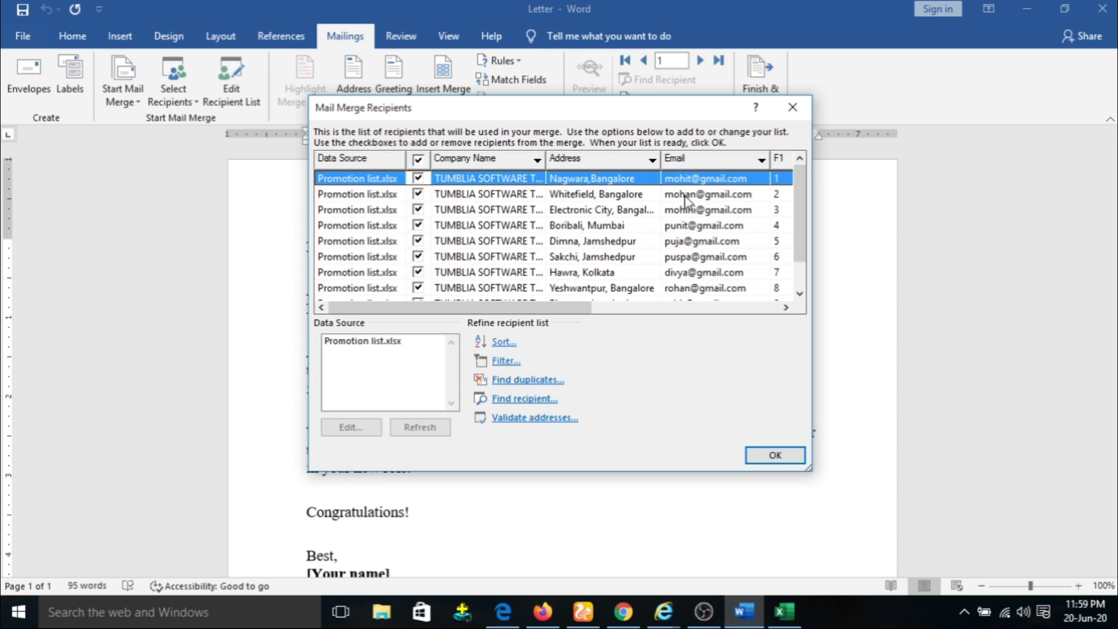
left_click(782, 454)
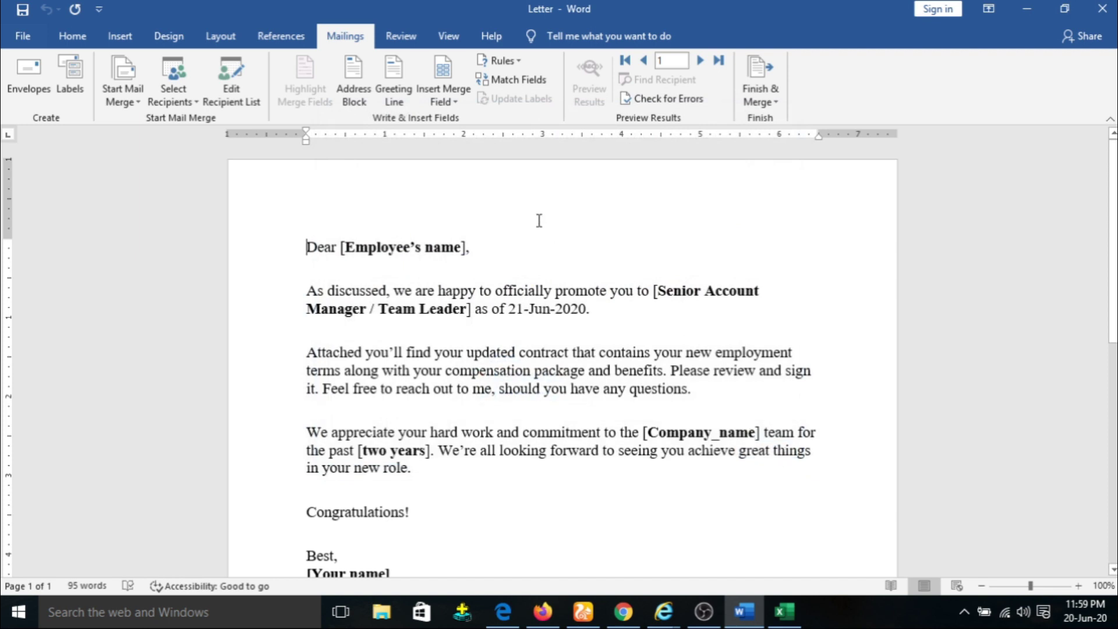
Replace the [Employee's name] placeholder in the greeting with the Employee_Name merge field followed by a comma.
left_click(445, 90)
left_click(706, 213)
left_click_drag(467, 246, 342, 248)
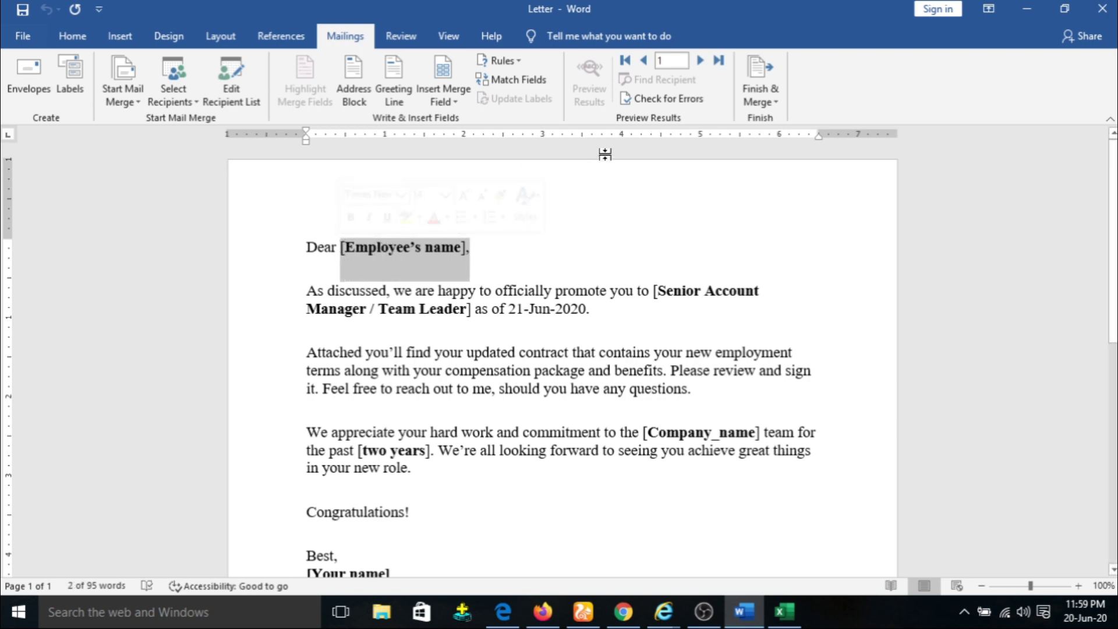
left_click(456, 102)
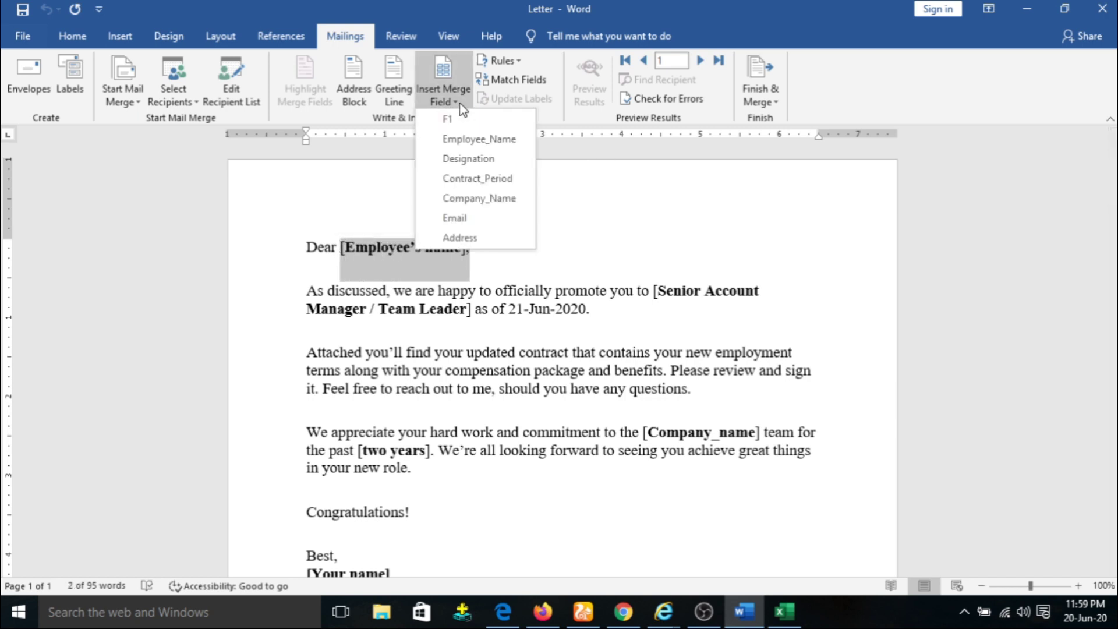
left_click(468, 140)
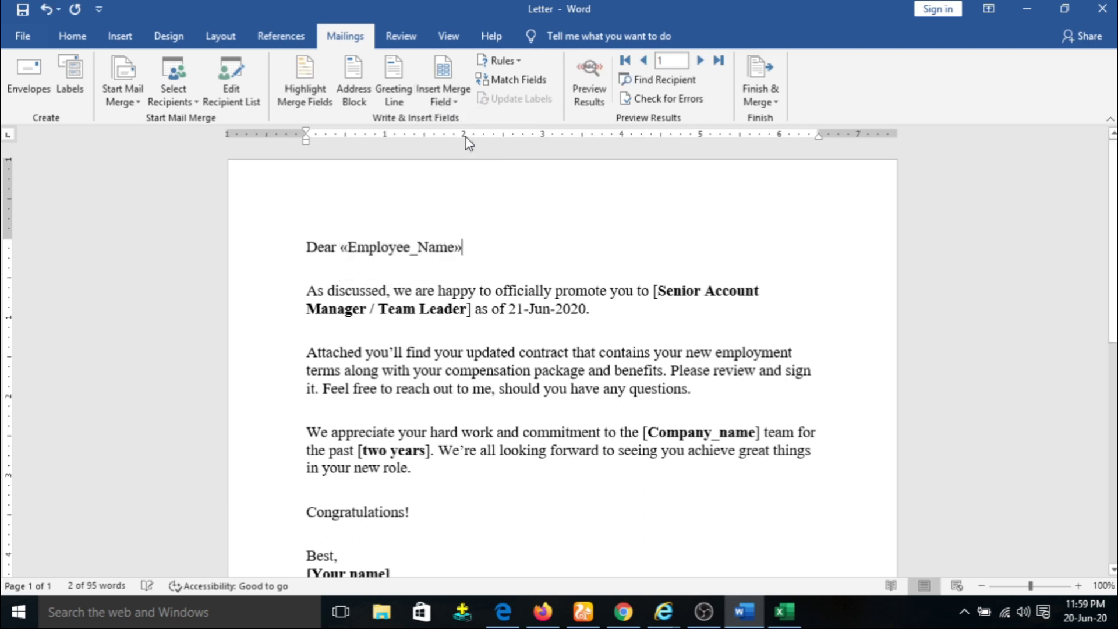
type(",")
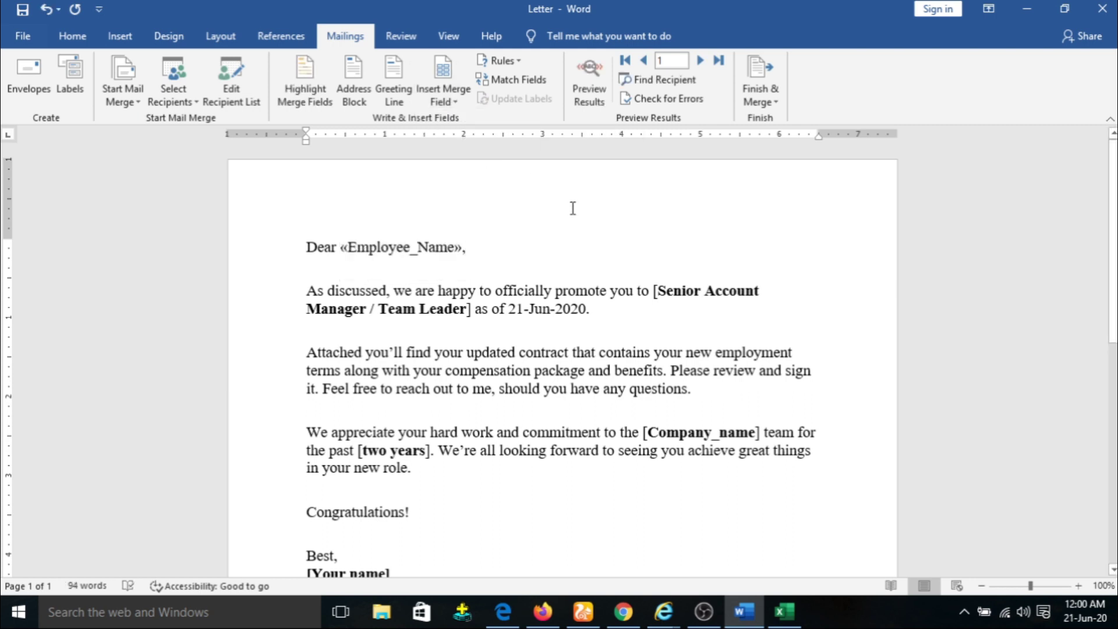
Replace the [Senior Account Manager / Team Leader] placeholder in the first paragraph with the Designation merge field.
left_click_drag(469, 315, 656, 297)
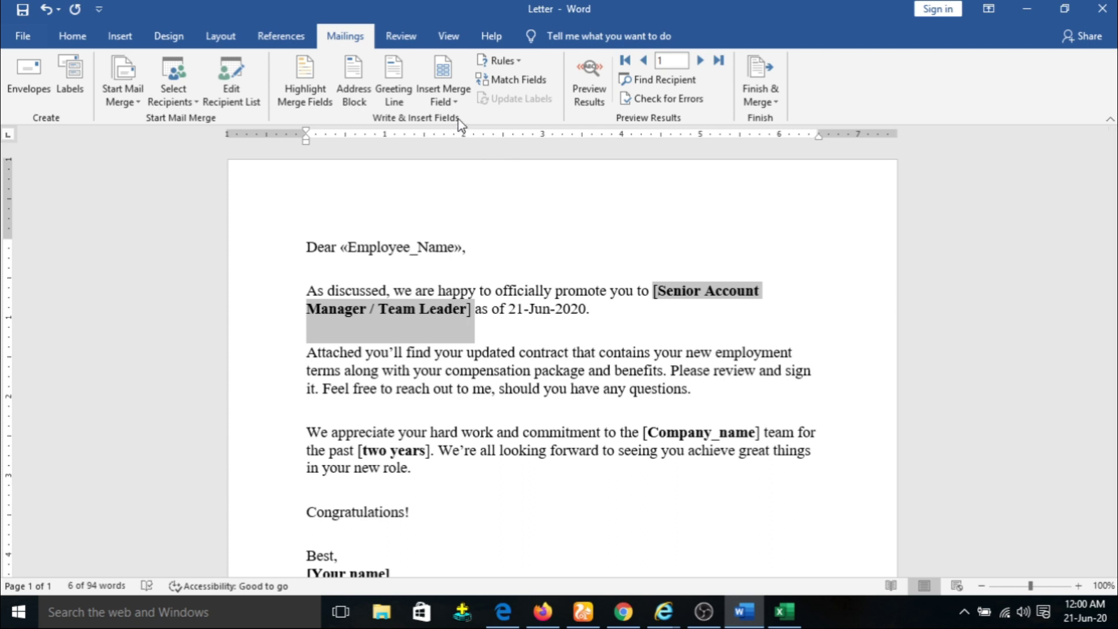
left_click(456, 103)
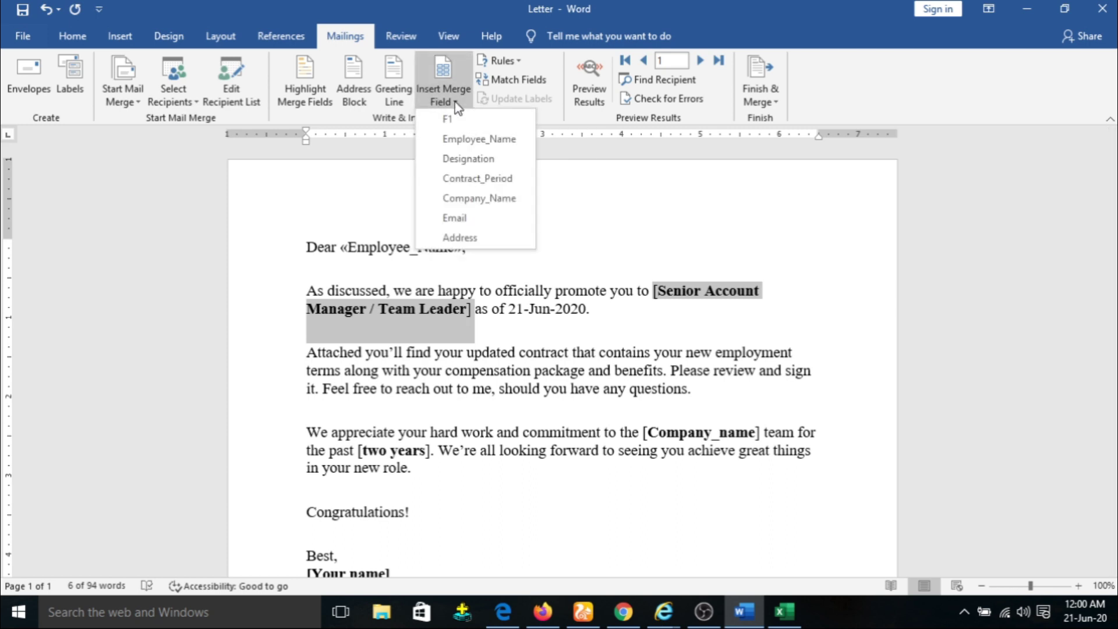
left_click(484, 163)
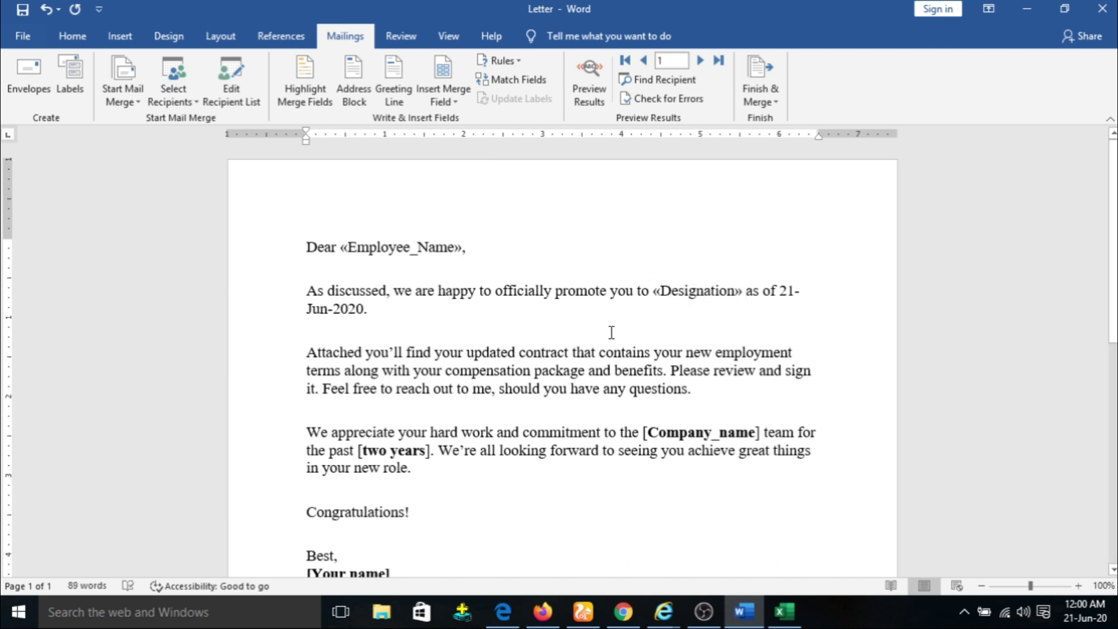
Replace the [Company_name] placeholder in the appreciation paragraph with the Company_Name merge field.
scroll(610, 322, "down", 3)
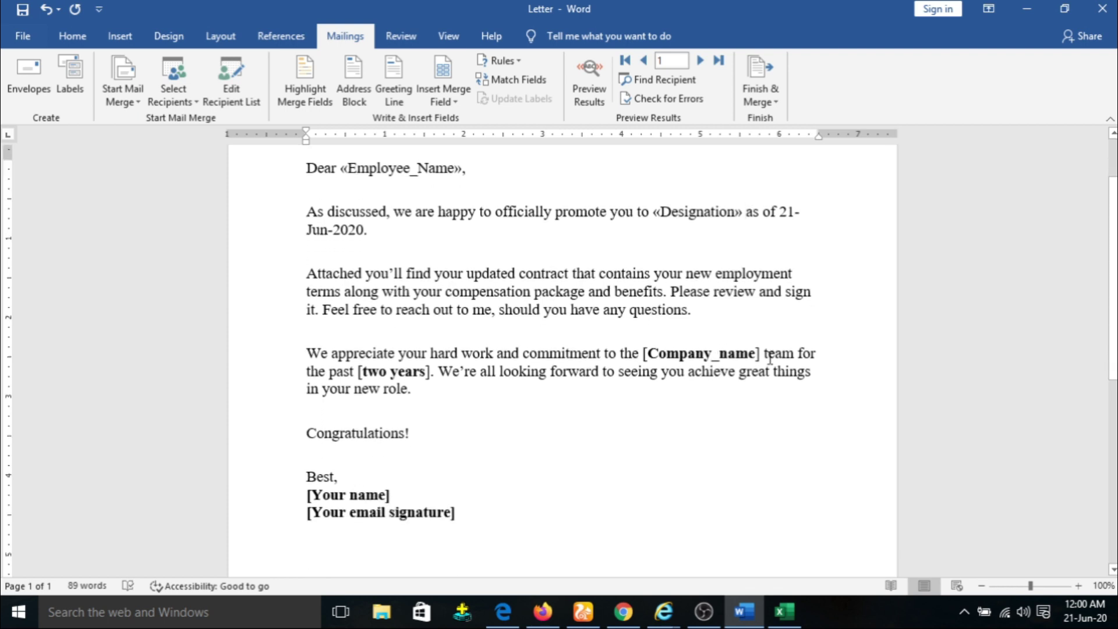
left_click_drag(761, 354, 643, 357)
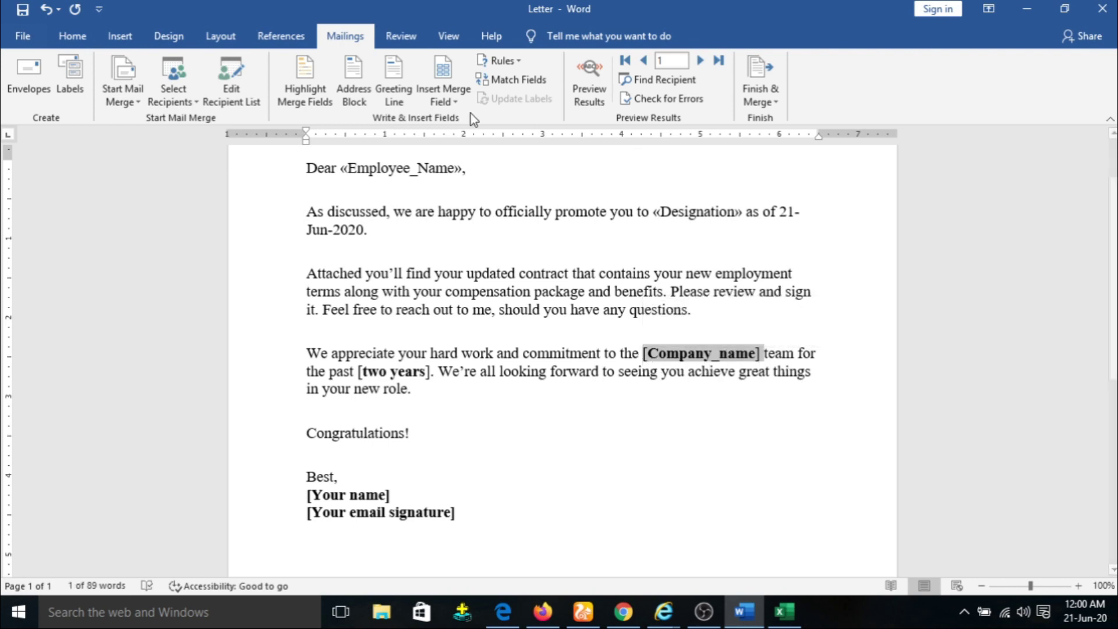
left_click(457, 104)
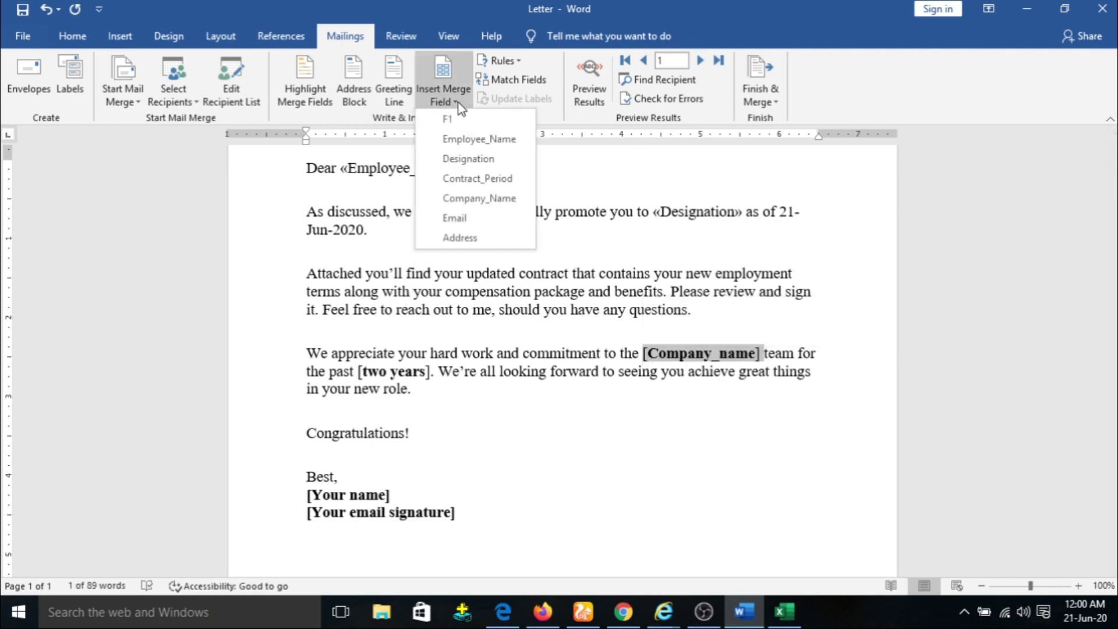
left_click(488, 199)
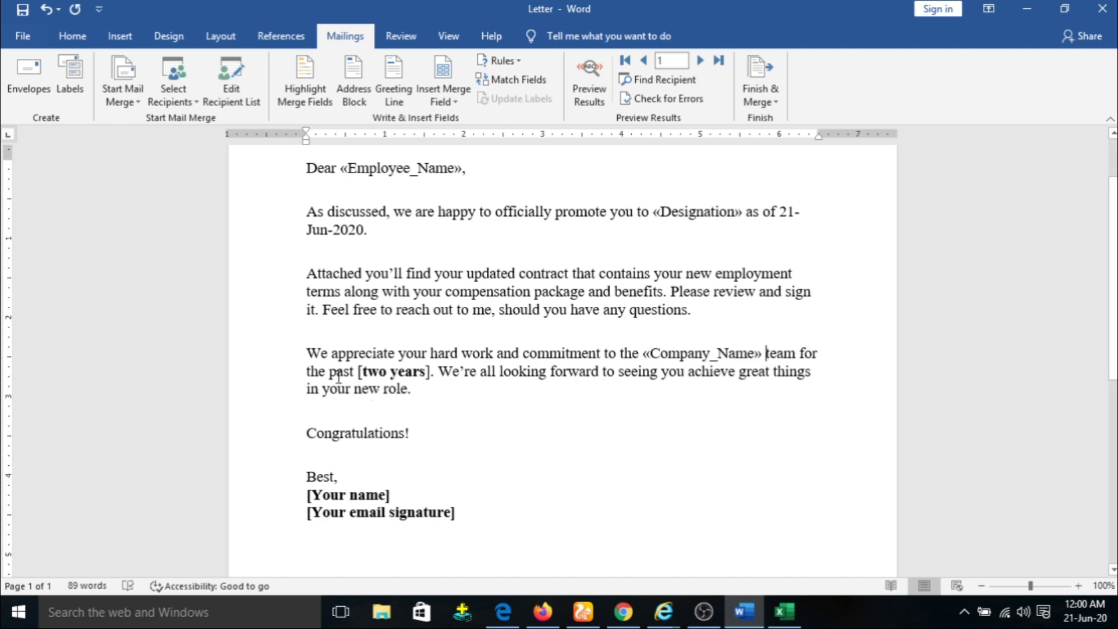
Replace the [two years] placeholder in the appreciation paragraph with the Contract_Period merge field.
double_click(430, 371)
left_click(430, 373)
left_click_drag(357, 373, 418, 379)
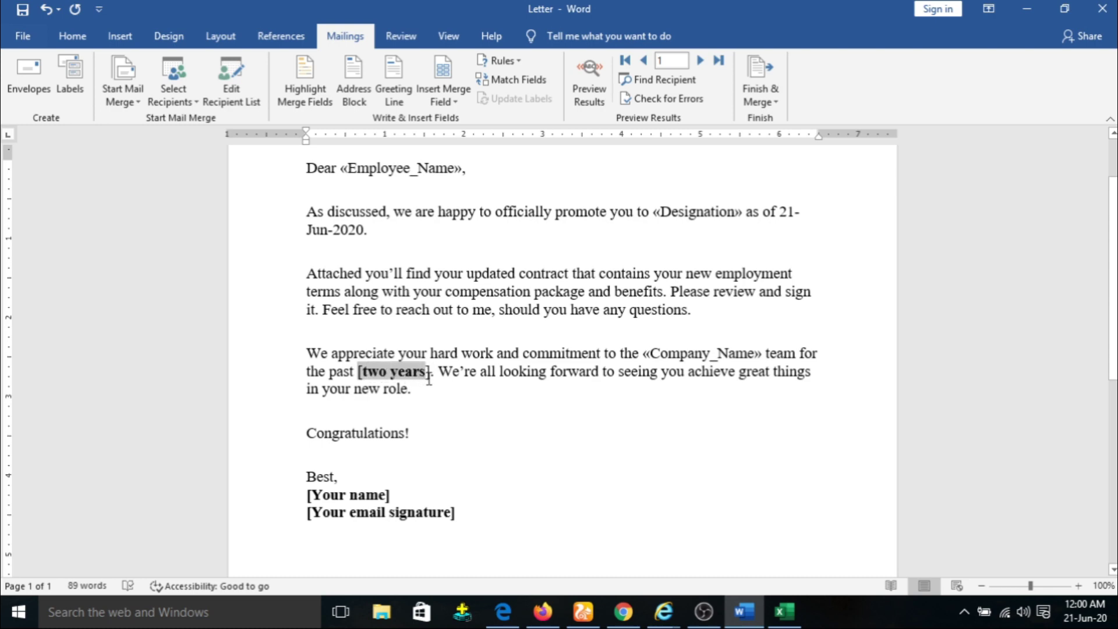
left_click_drag(430, 379, 434, 378)
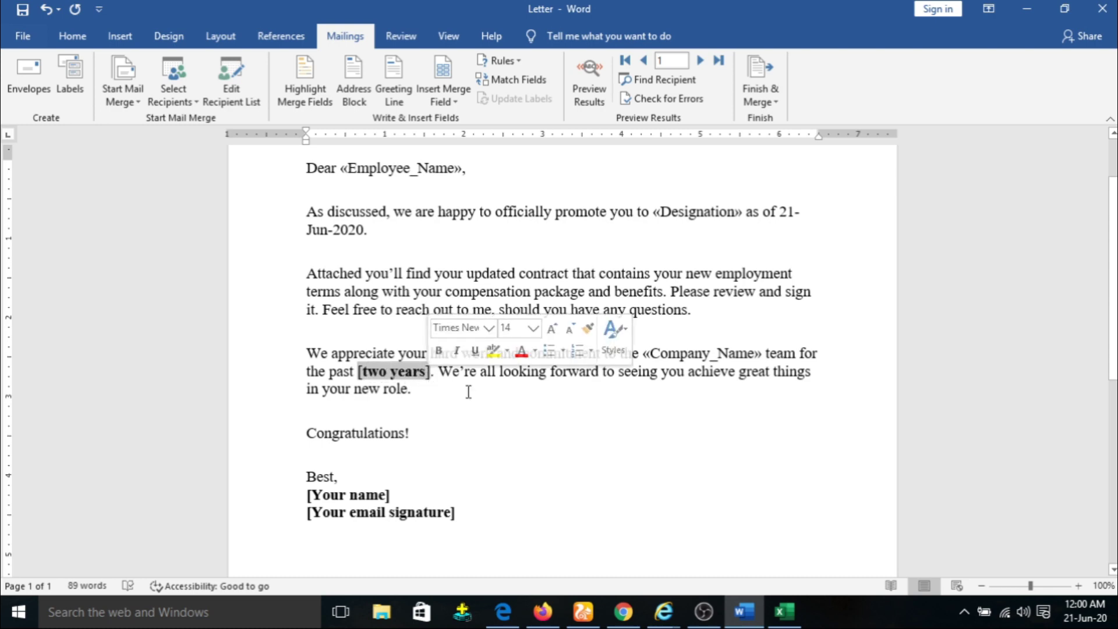
left_click(460, 102)
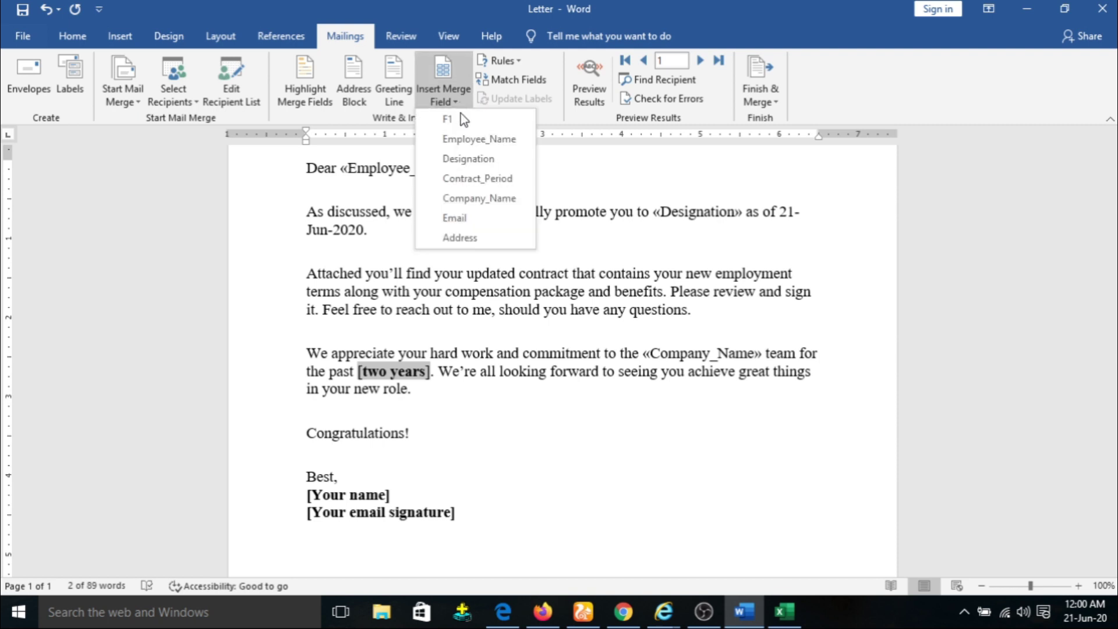
left_click(487, 179)
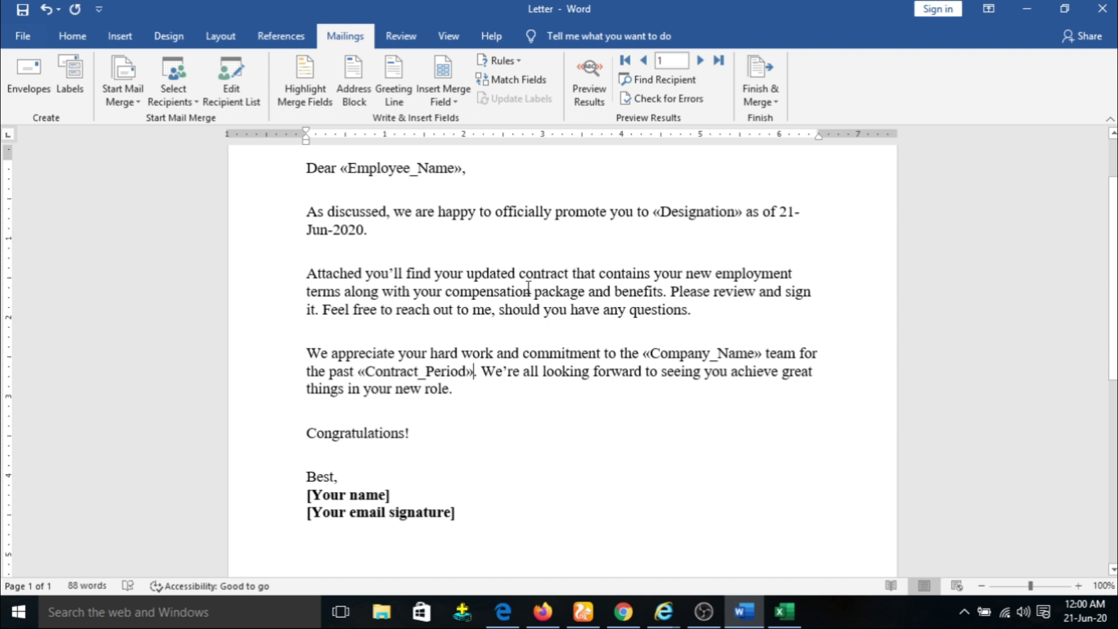
Replace the [Your name] placeholder in the sign-off with the Employee_Name merge field, keeping the email signature placeholder in its own paragraph.
left_click_drag(390, 495, 316, 497)
left_click(393, 494)
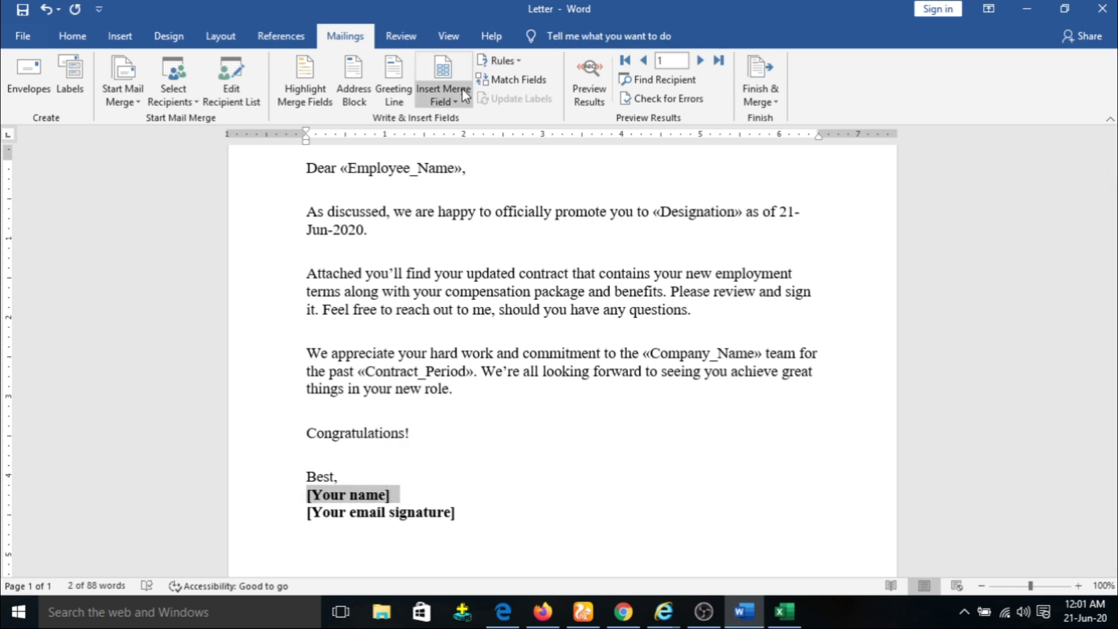
left_click(463, 102)
left_click(466, 140)
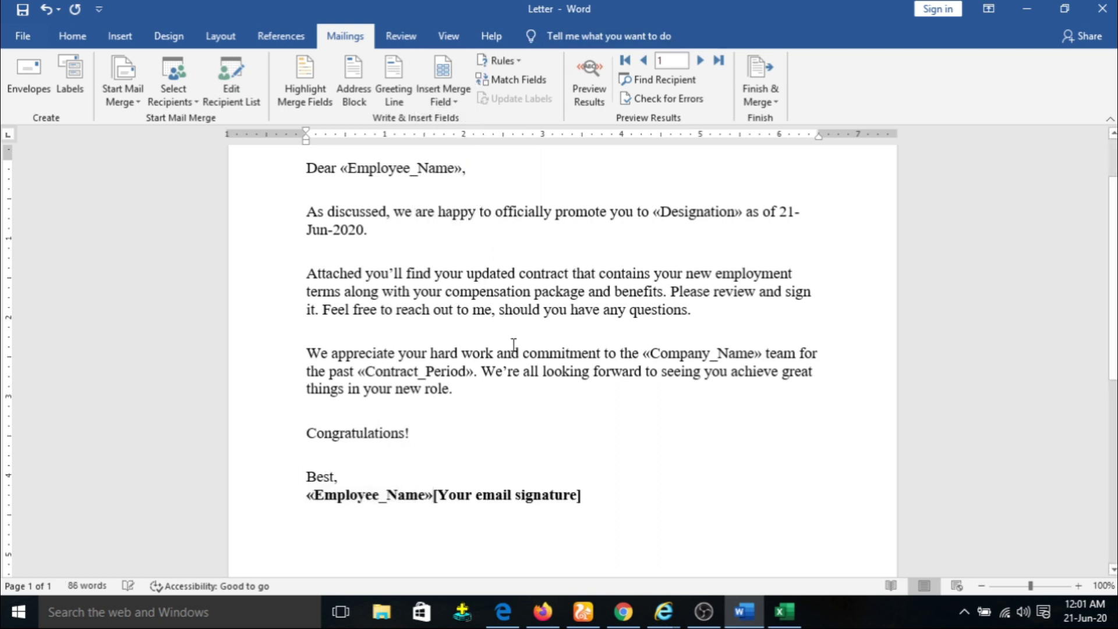
key("Return")
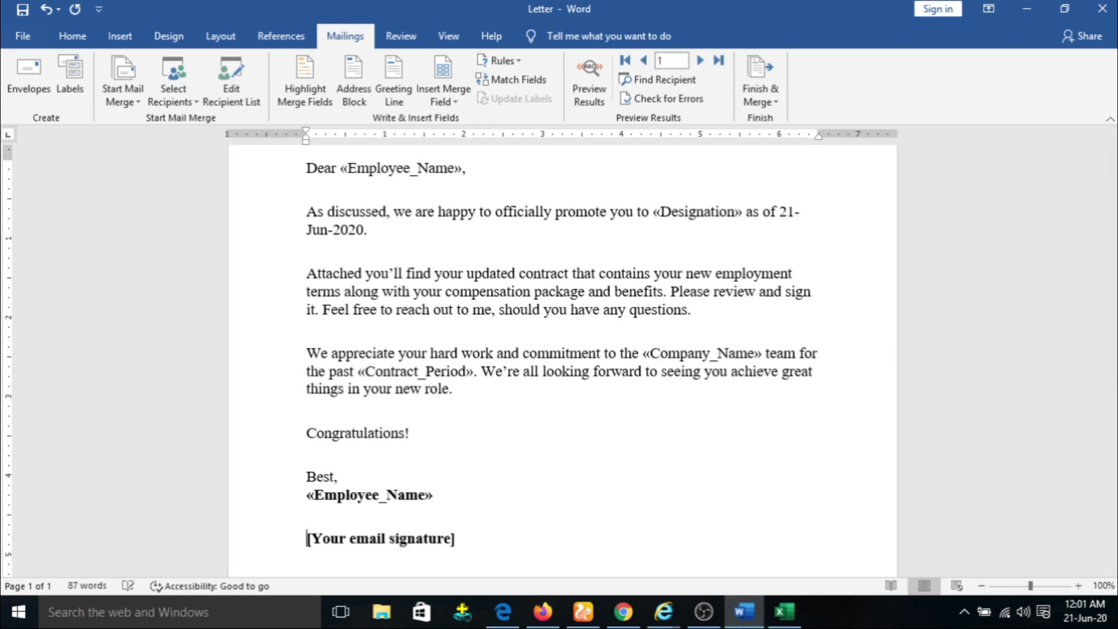
Replace the [Your email signature] placeholder with the Email merge field and check the fields throughout the letter.
left_click_drag(461, 543, 297, 548)
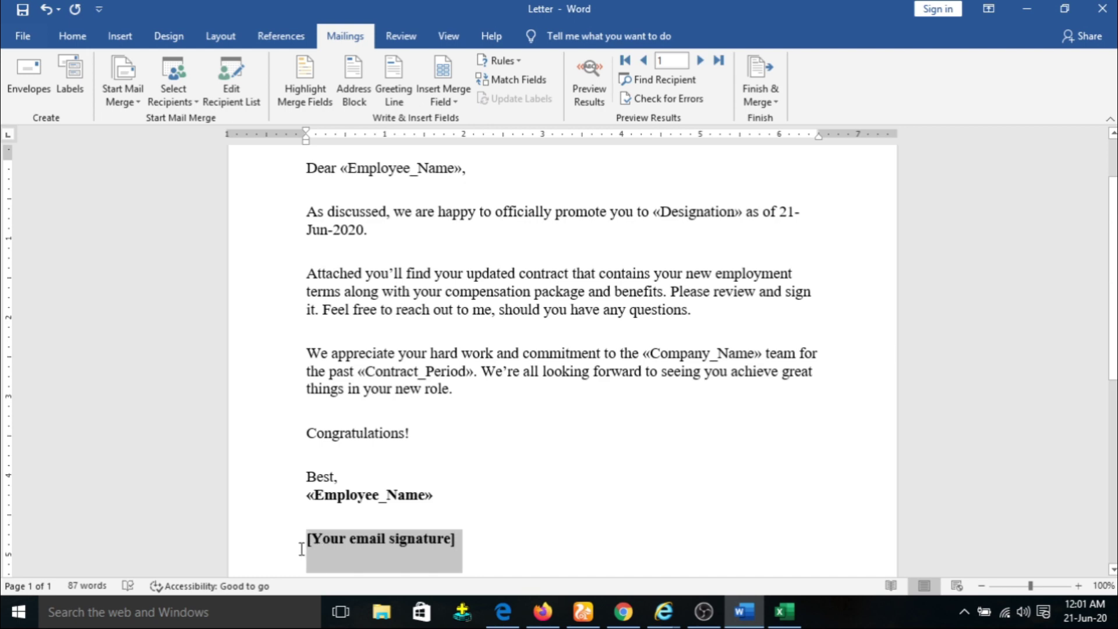
left_click(456, 91)
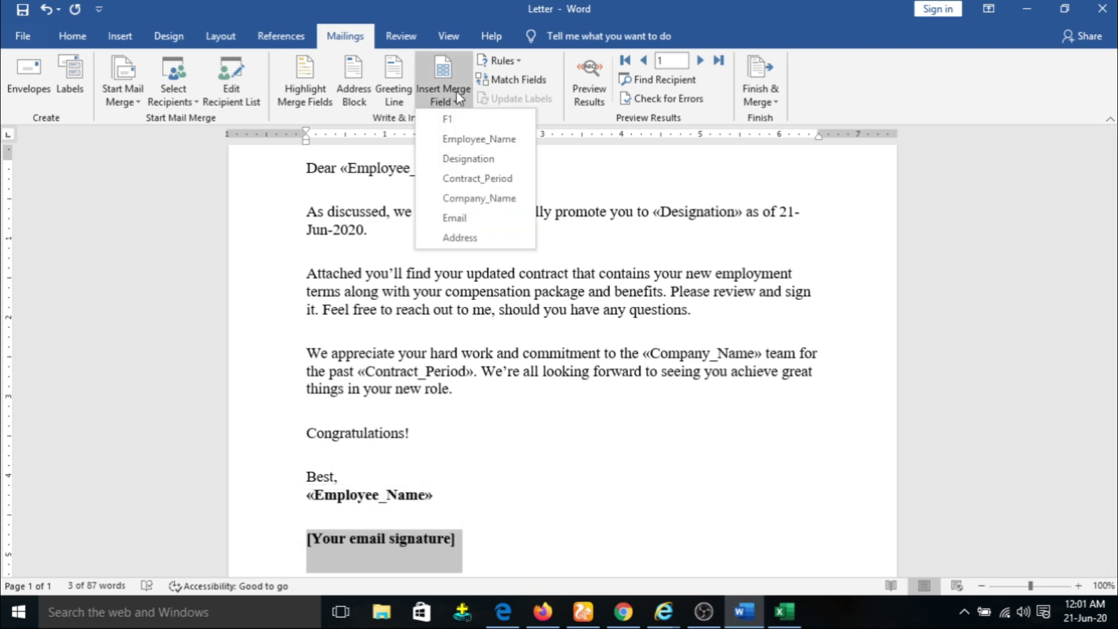
left_click(458, 222)
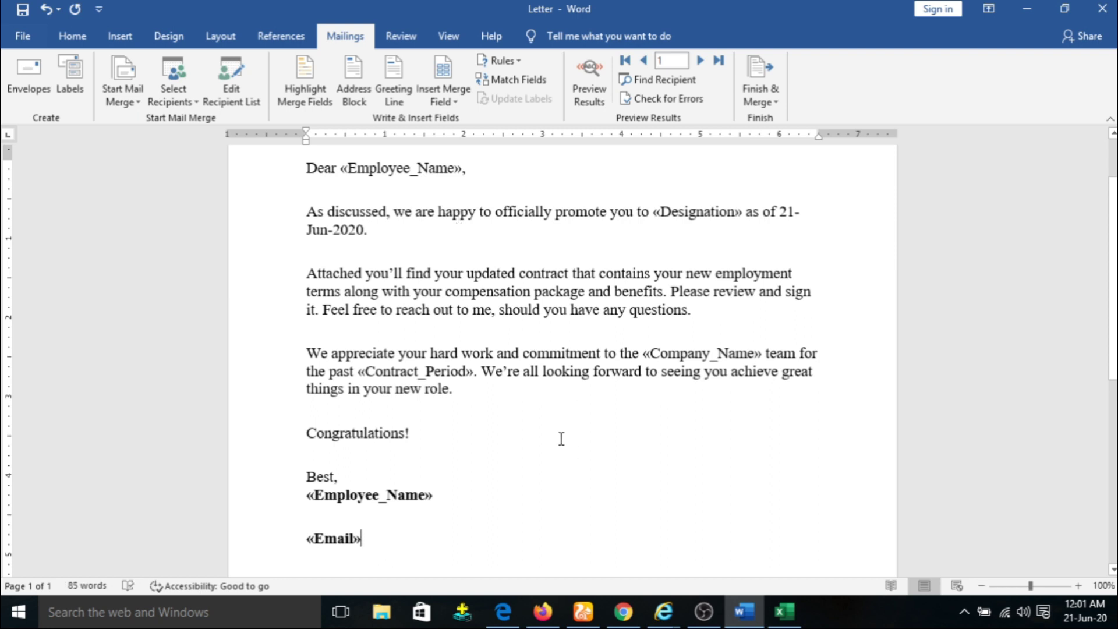
scroll(560, 441, "down", 2)
scroll(559, 436, "up", 3)
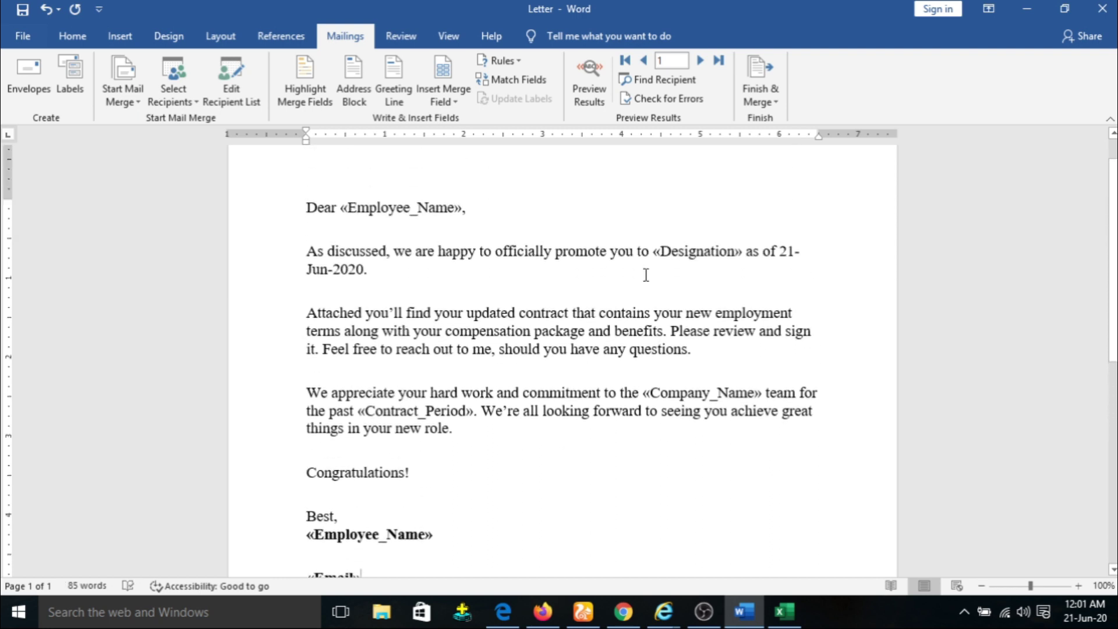
scroll(550, 396, "down", 2)
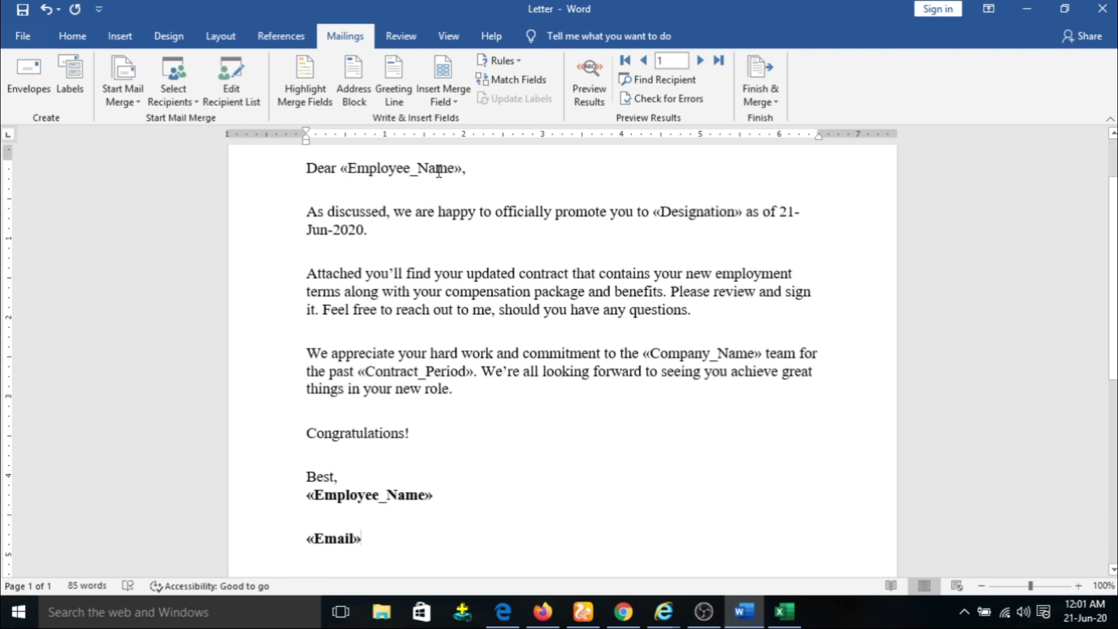
Insert a greeting line that starts with "To" directly after the Email merge field.
left_click(401, 100)
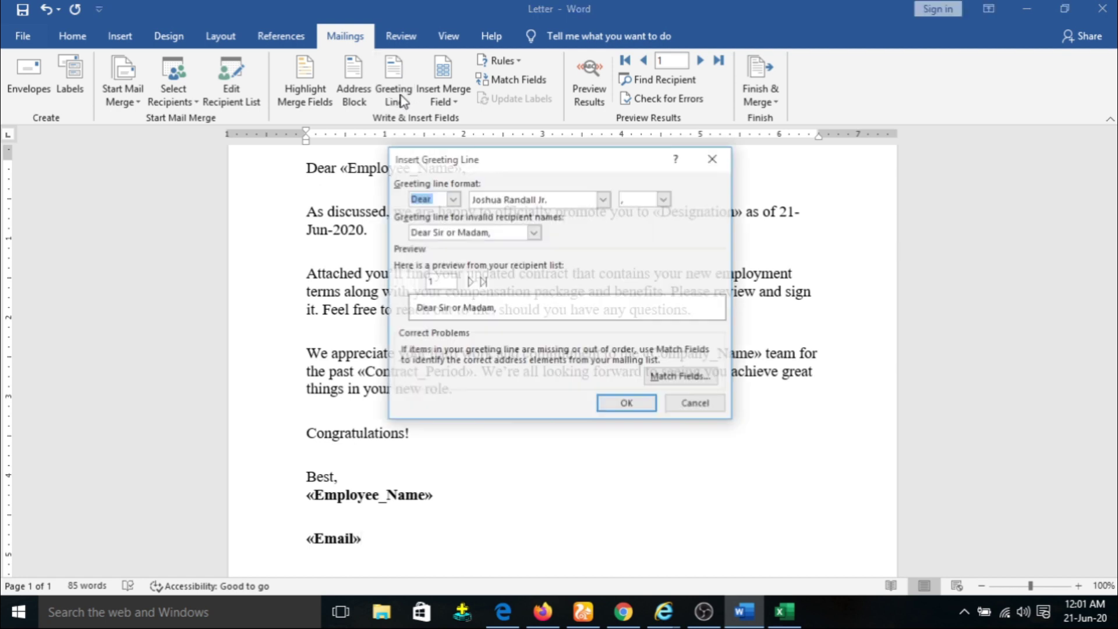
left_click(453, 200)
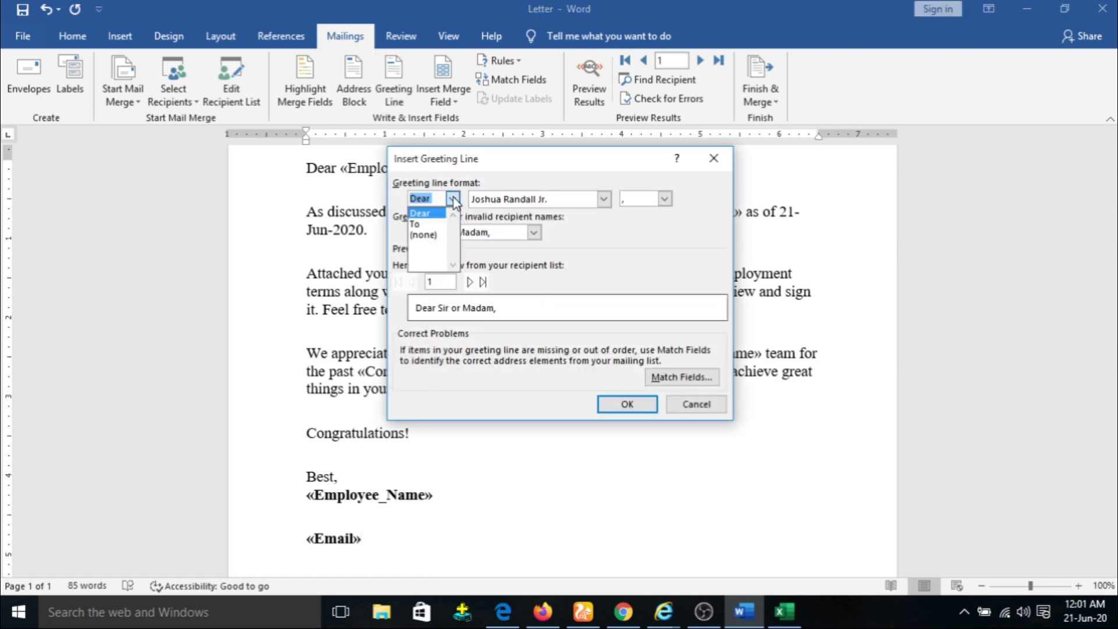
left_click(436, 225)
left_click(626, 405)
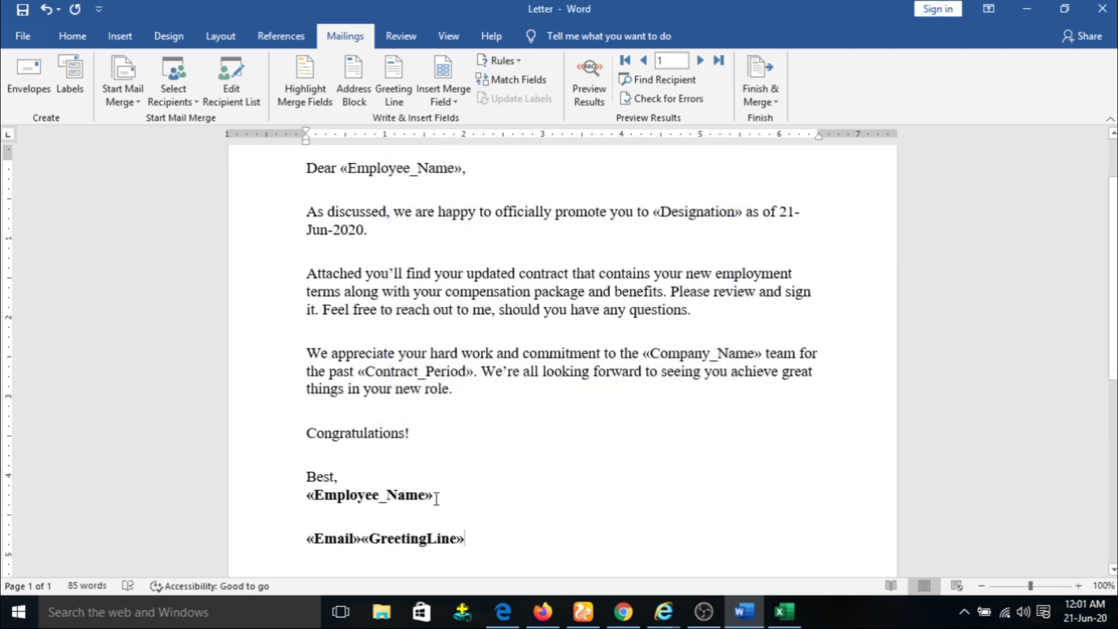
scroll(443, 460, "up", 1)
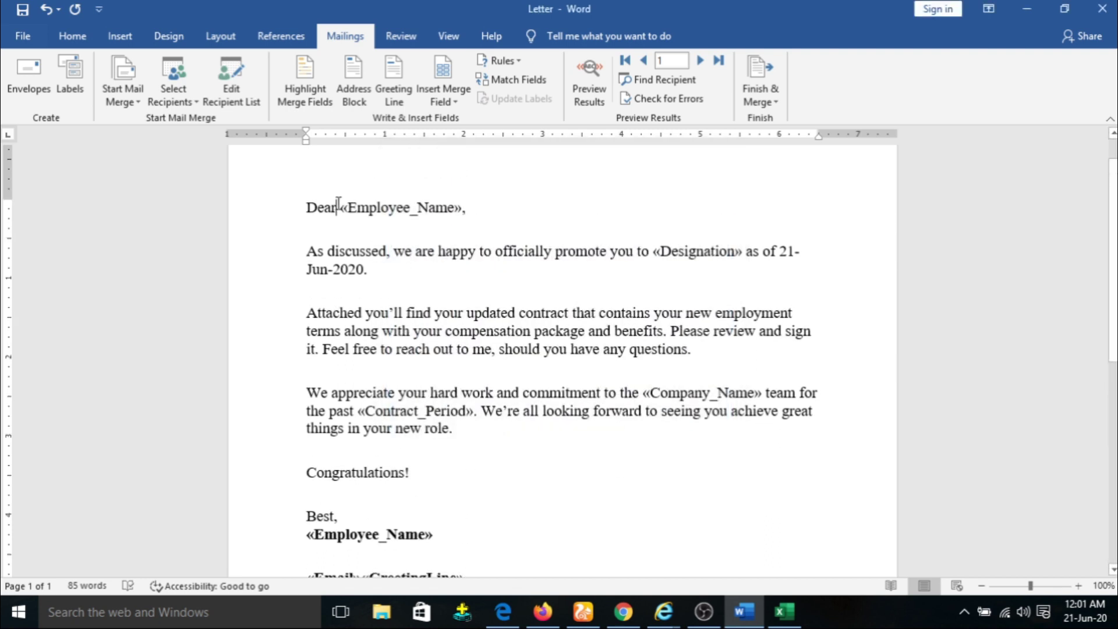
left_click(407, 92)
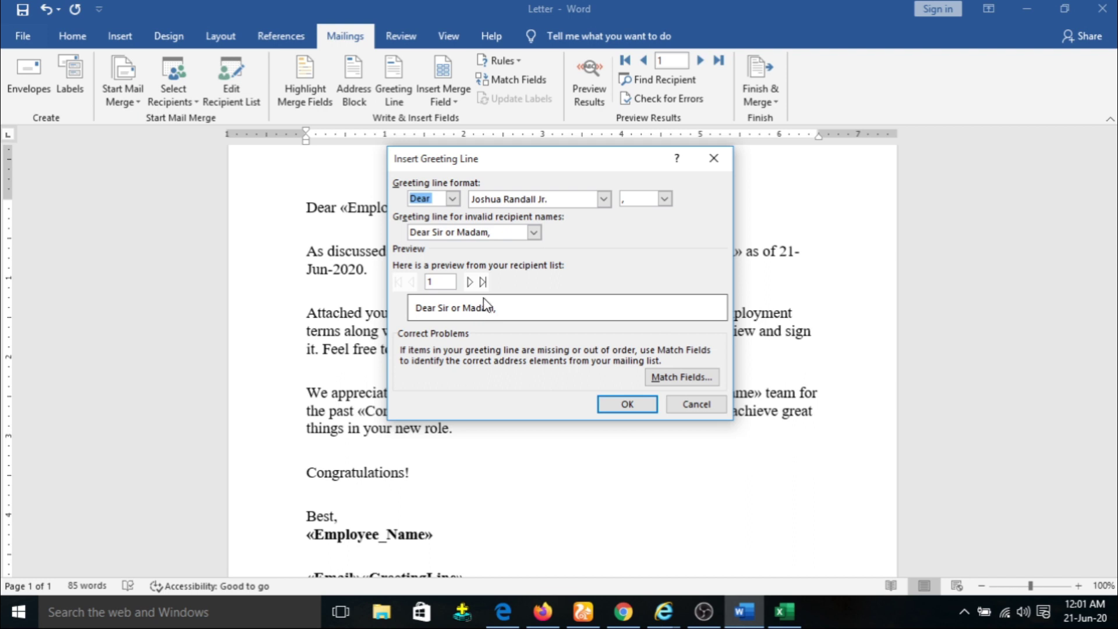
left_click(452, 199)
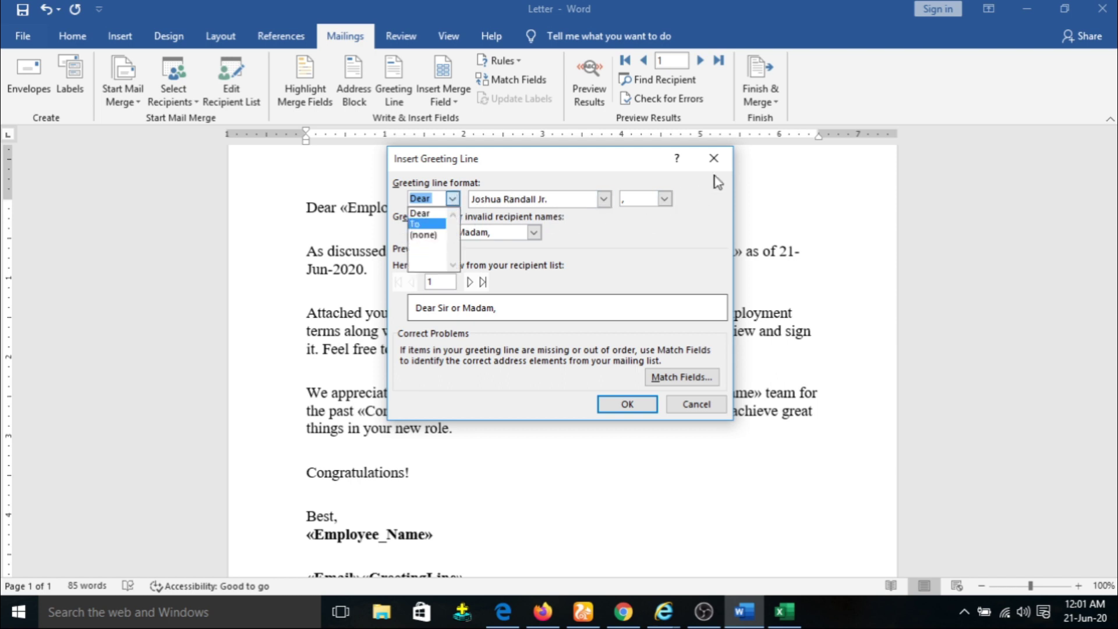
left_click(693, 406)
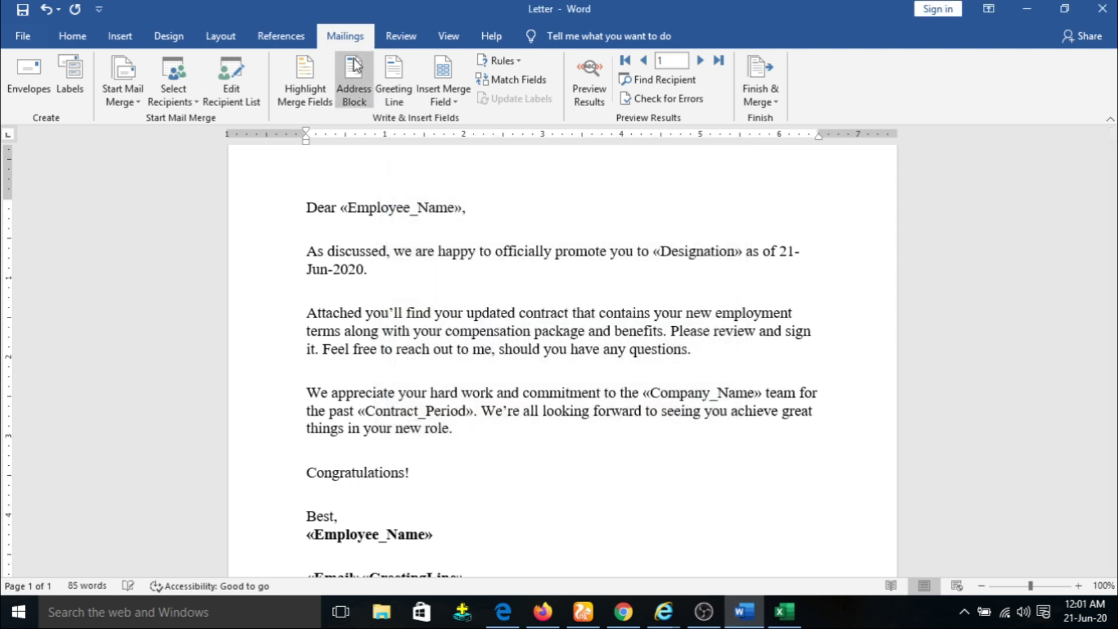
Insert an address block with the Josh name format after "Dear" in the greeting, and delete it again.
left_click(365, 104)
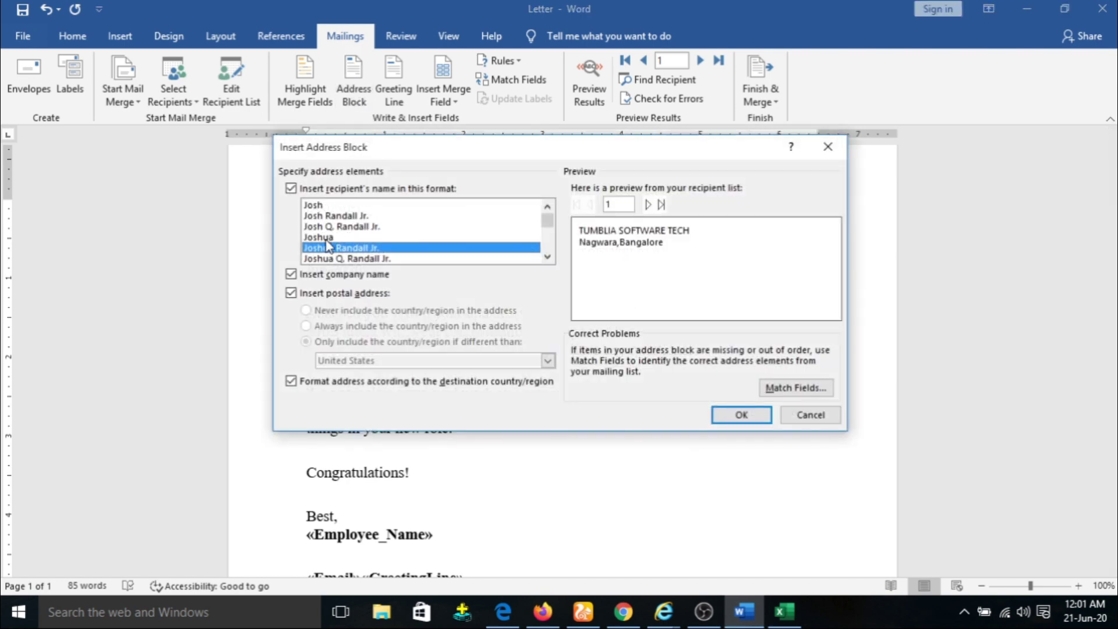
left_click(324, 206)
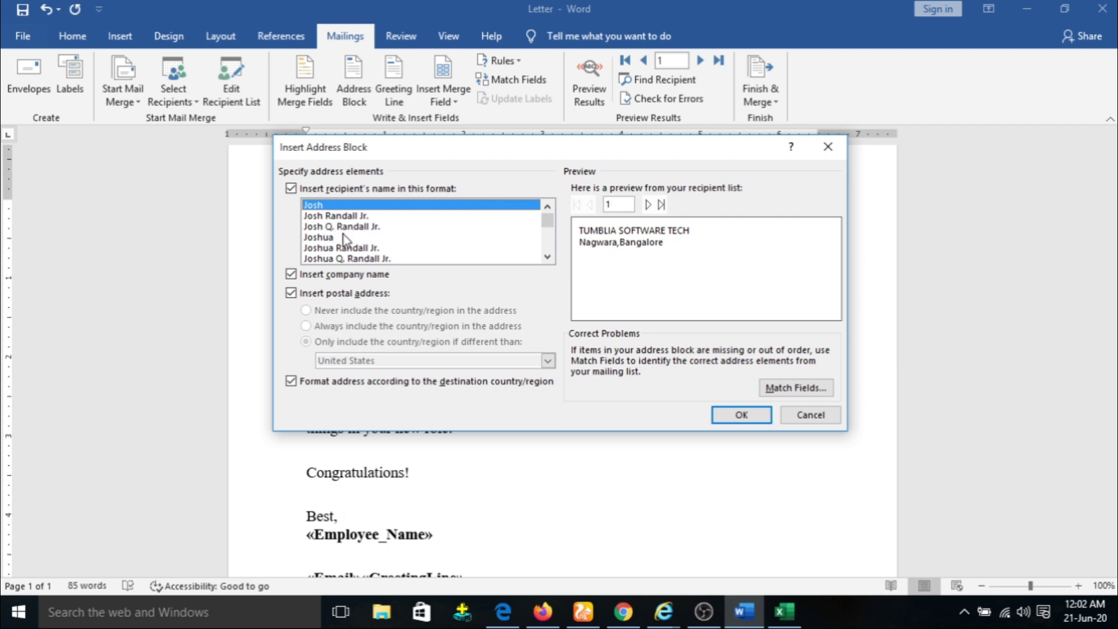
scroll(343, 235, "down", 3)
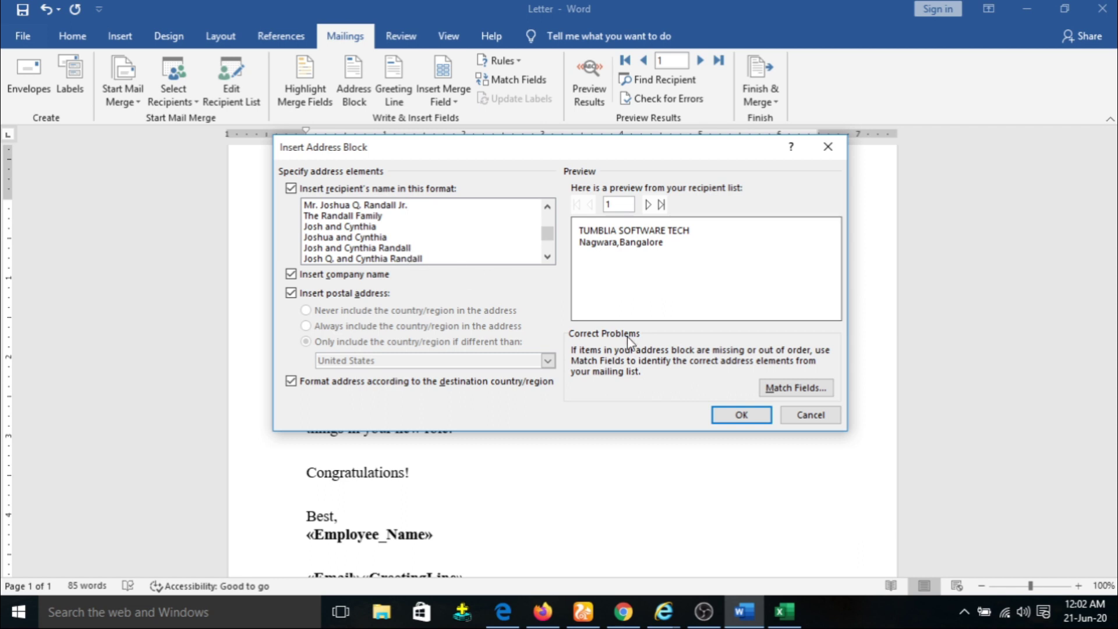
scroll(379, 233, "down", 3)
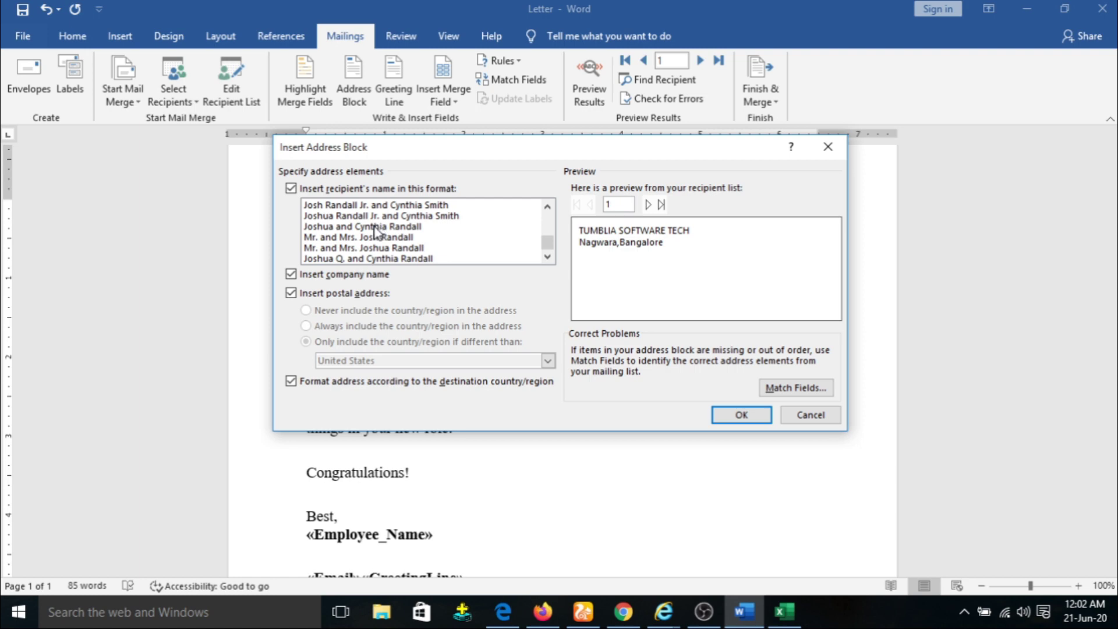
left_click(725, 416)
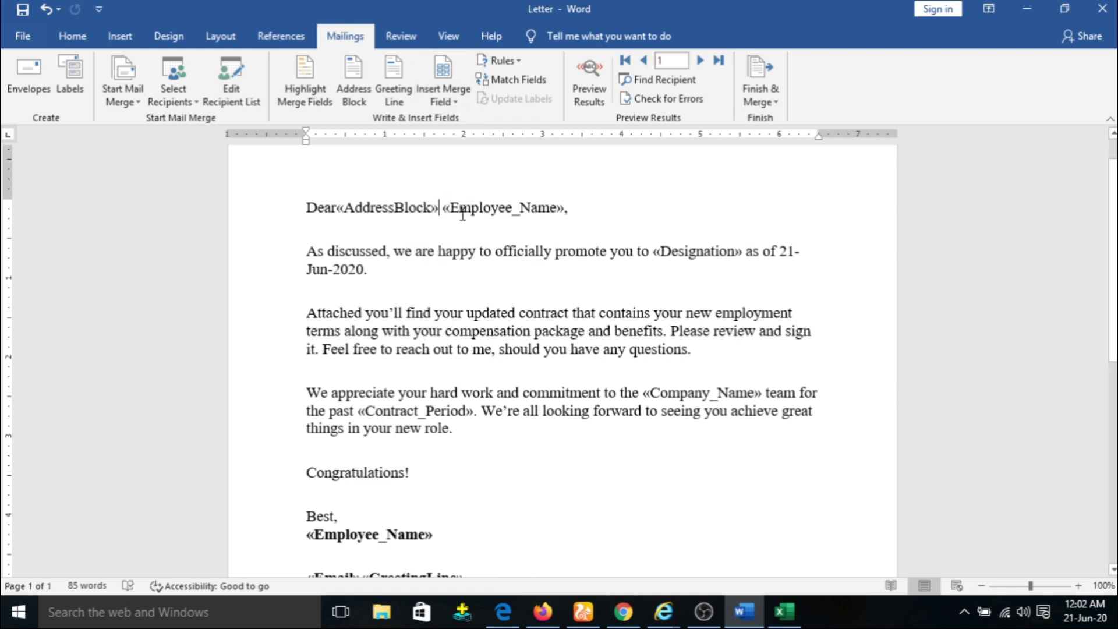
key("shift+Left")
key("Delete")
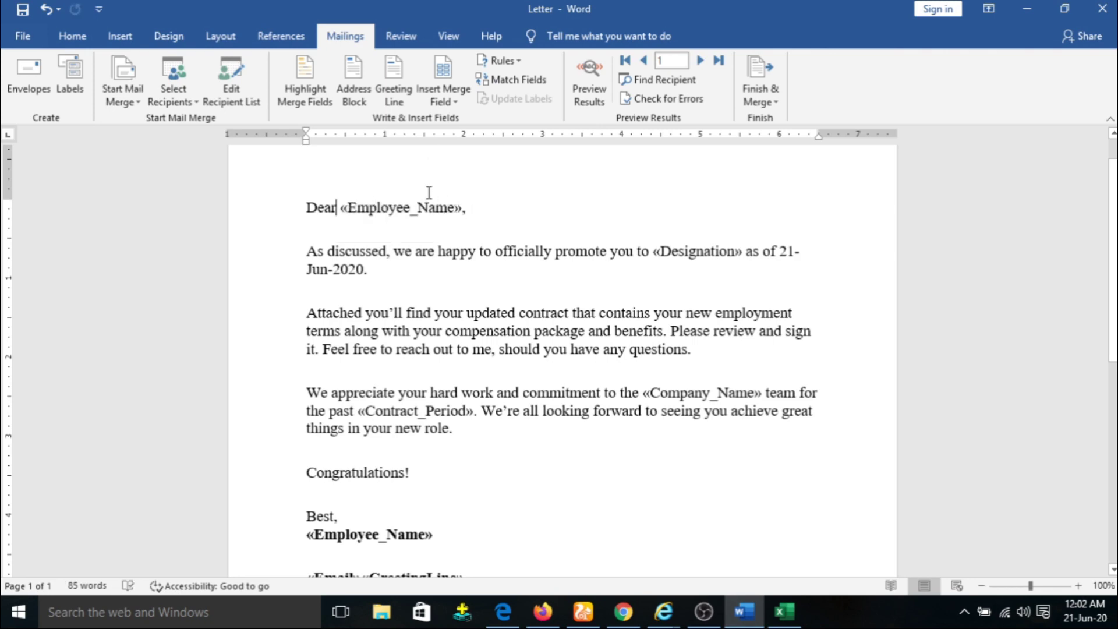
Highlight the merge fields to examine where they sit in the letter, and turn the highlighting off again.
left_click(309, 84)
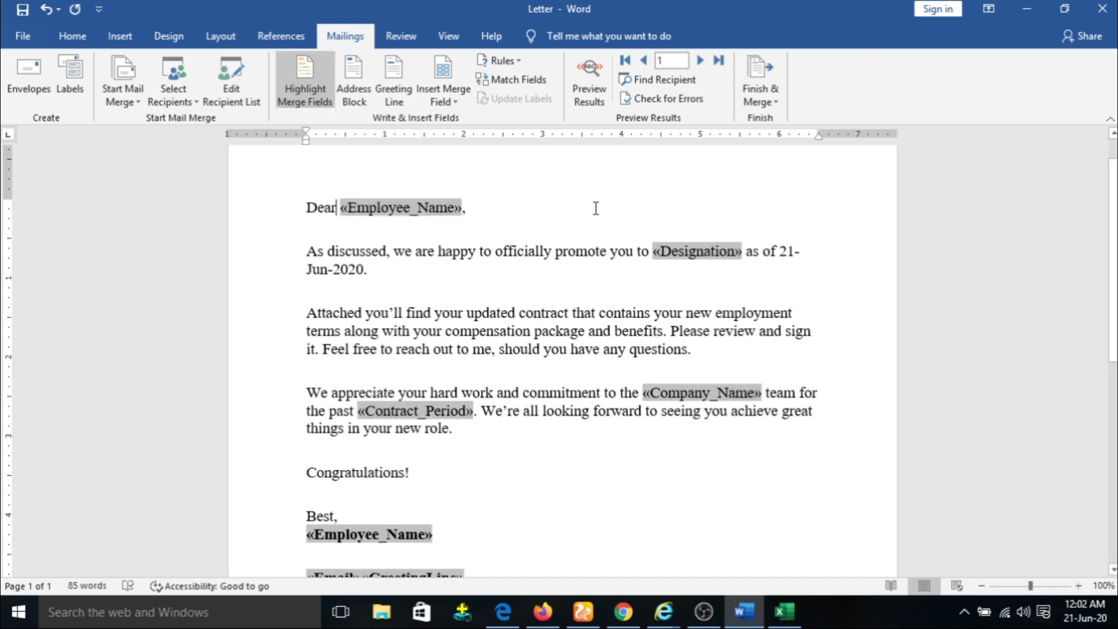
scroll(594, 208, "down", 1)
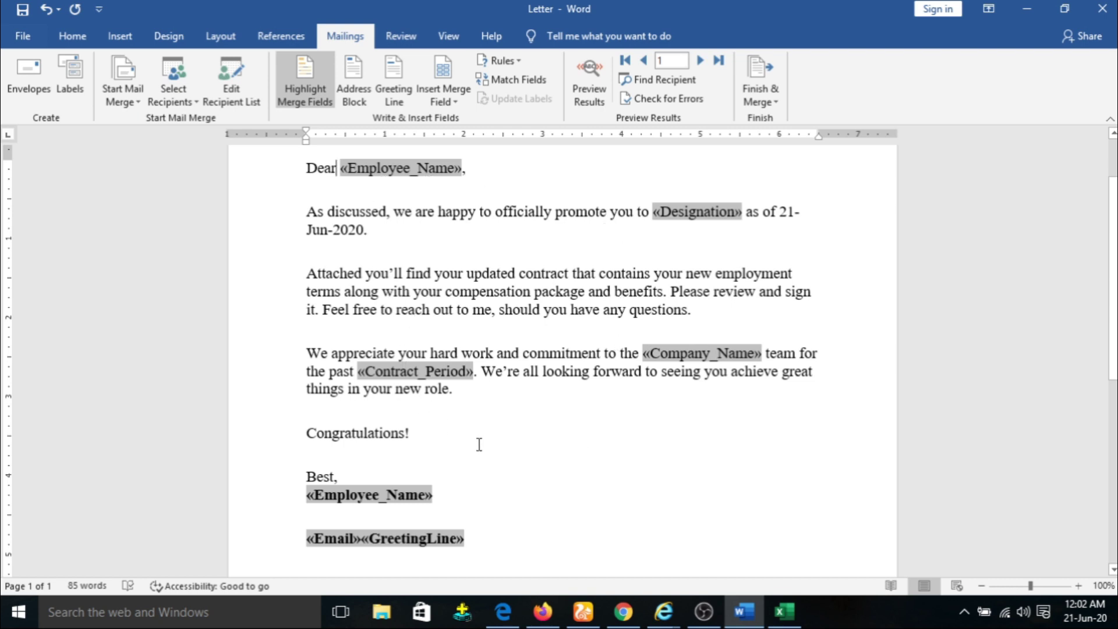
left_click(505, 468)
left_click(307, 95)
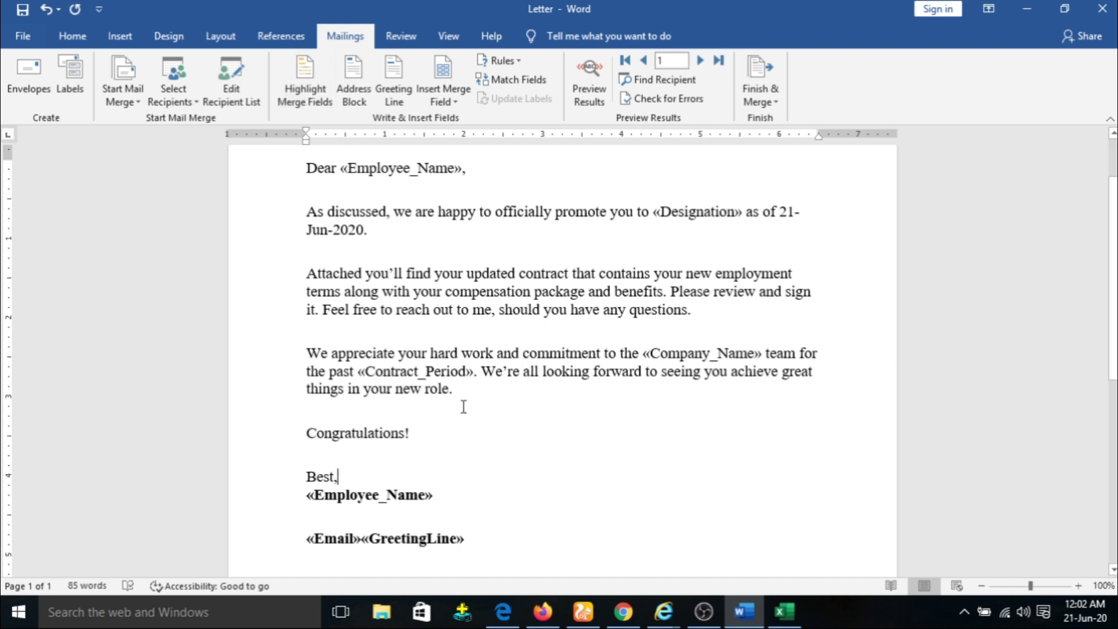
Remove the bold formatting from the Employee_Name field under "Best," and from the Email and GreetingLine fields.
left_click(346, 497)
double_click(346, 498)
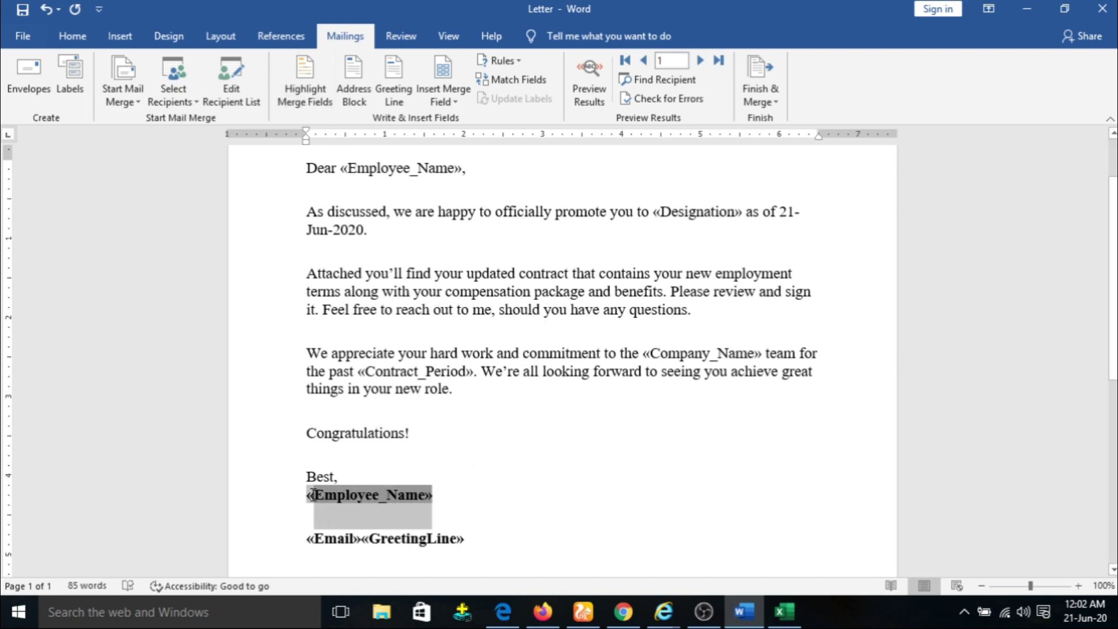
left_click(323, 467)
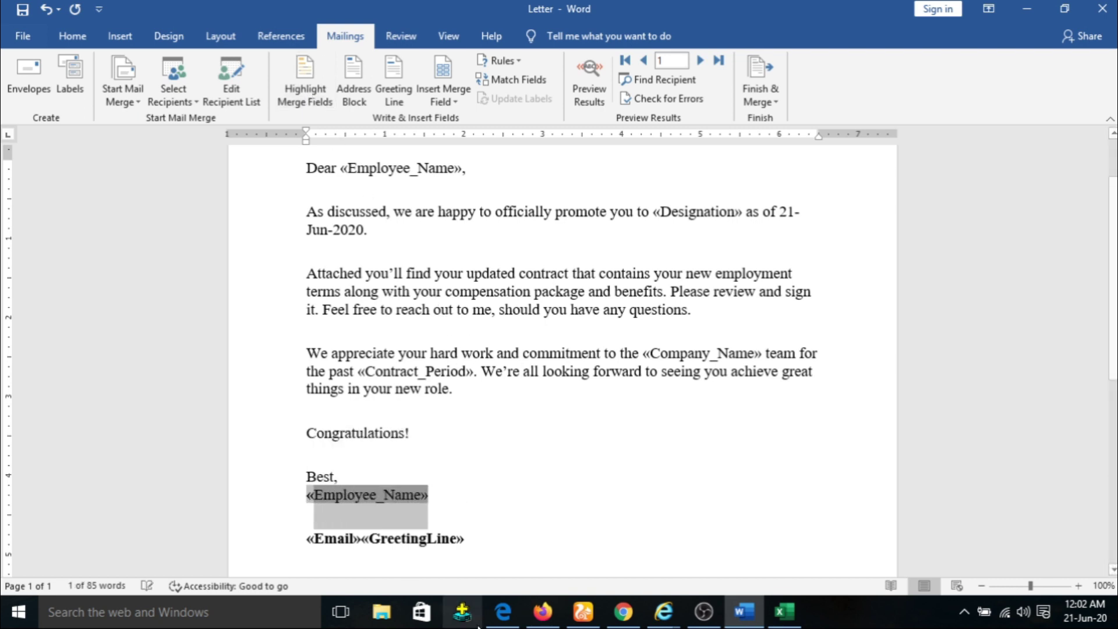
left_click(472, 538)
left_click_drag(471, 538, 308, 541)
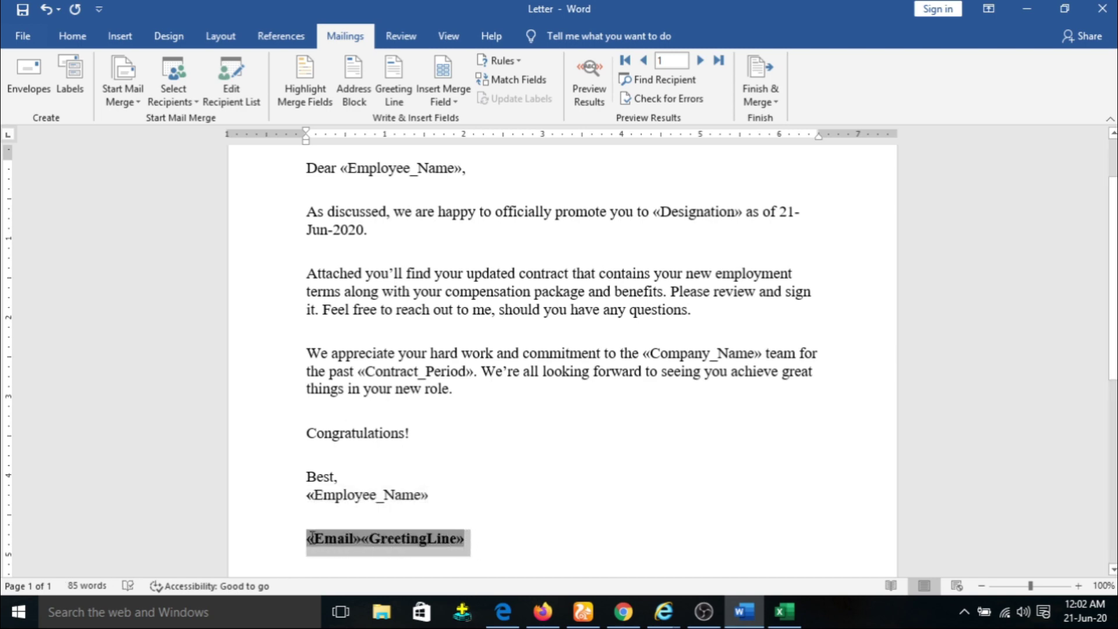
left_click(321, 510)
left_click(584, 417)
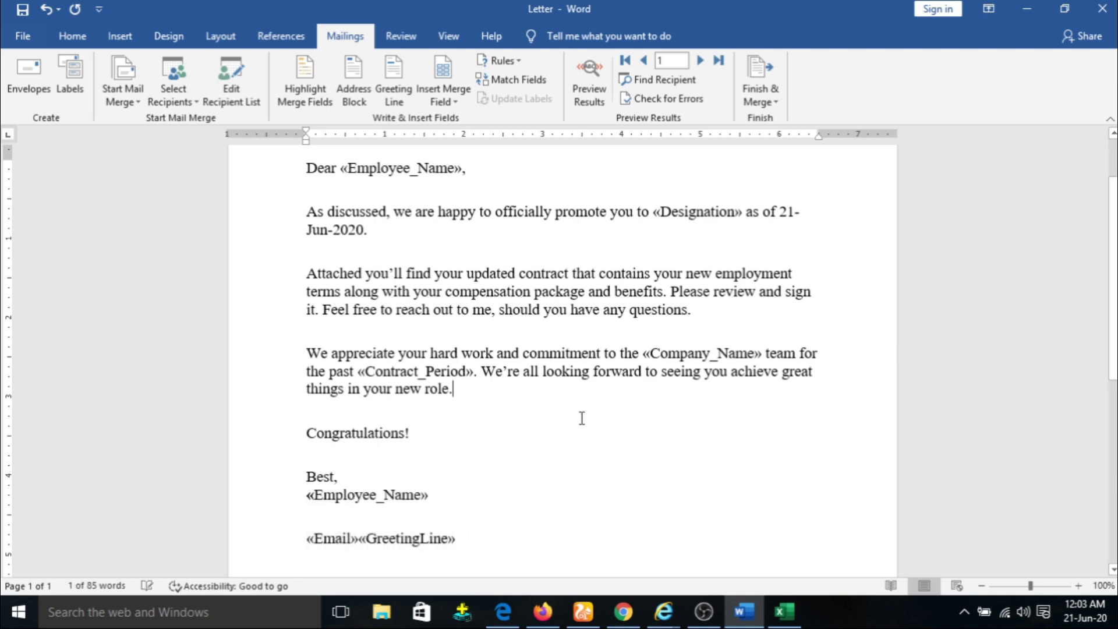
Examine the available merge rules and how the recipient list columns are matched to the address fields.
left_click(345, 504)
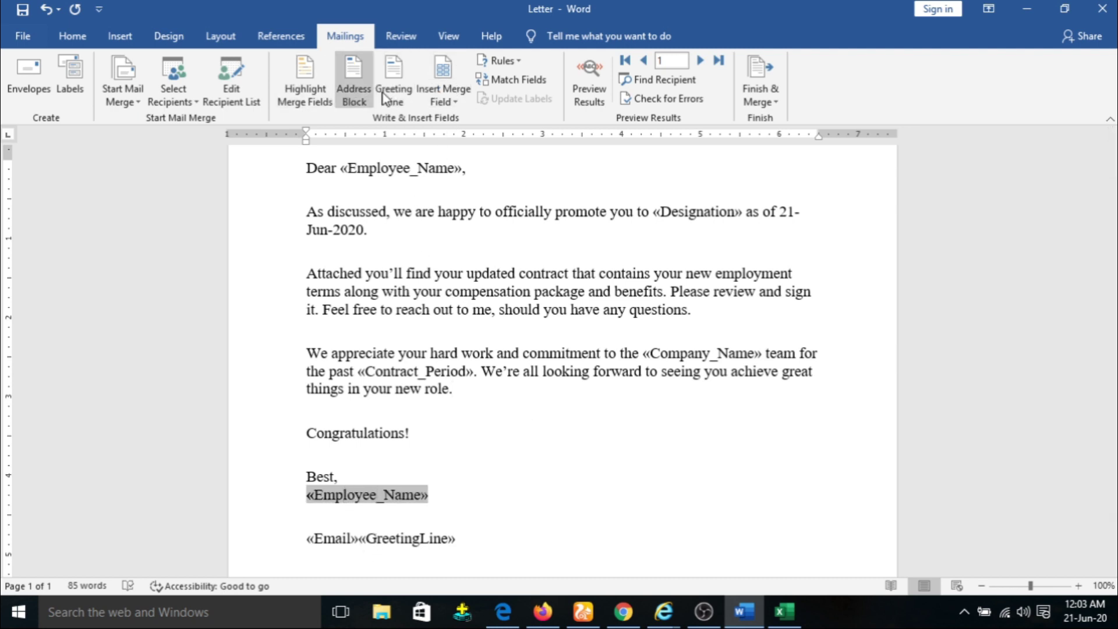
left_click(510, 61)
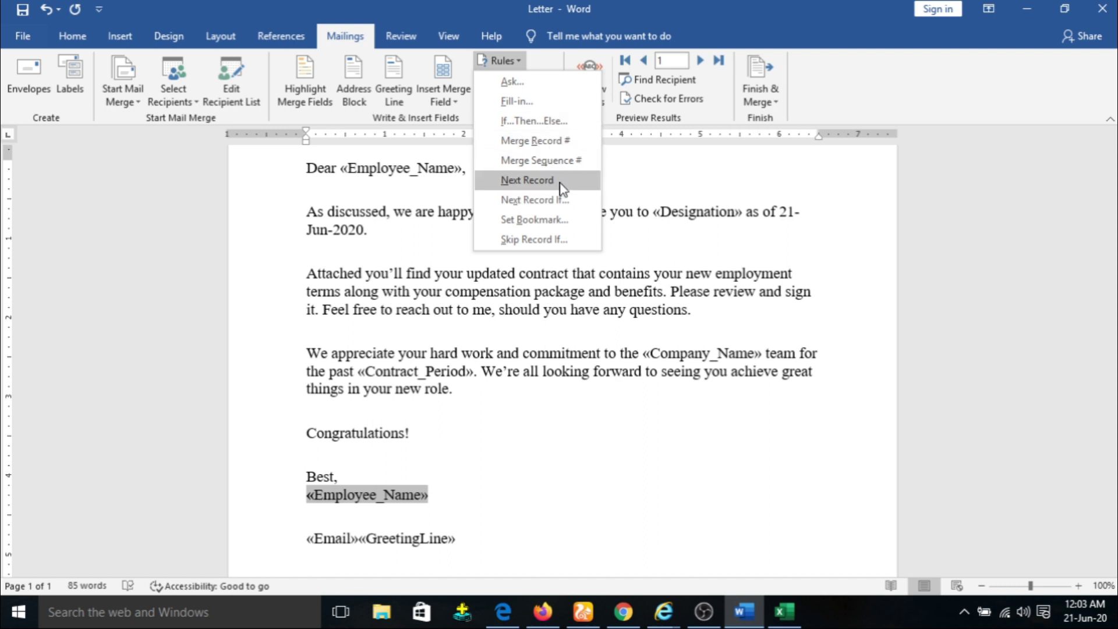
left_click(642, 155)
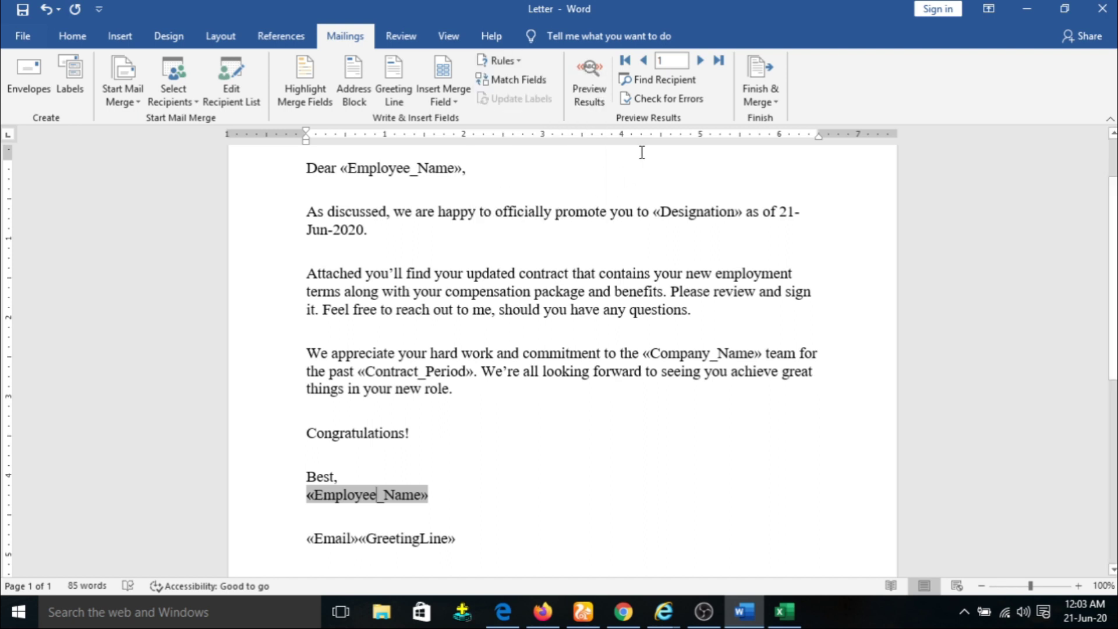
left_click(539, 81)
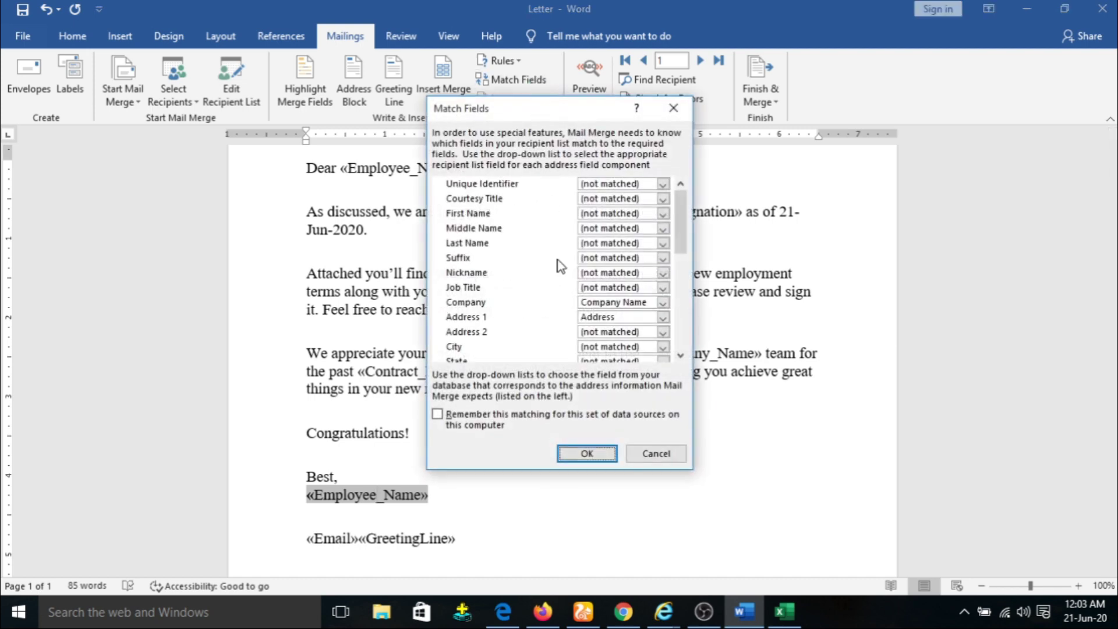
scroll(513, 207, "down", 5)
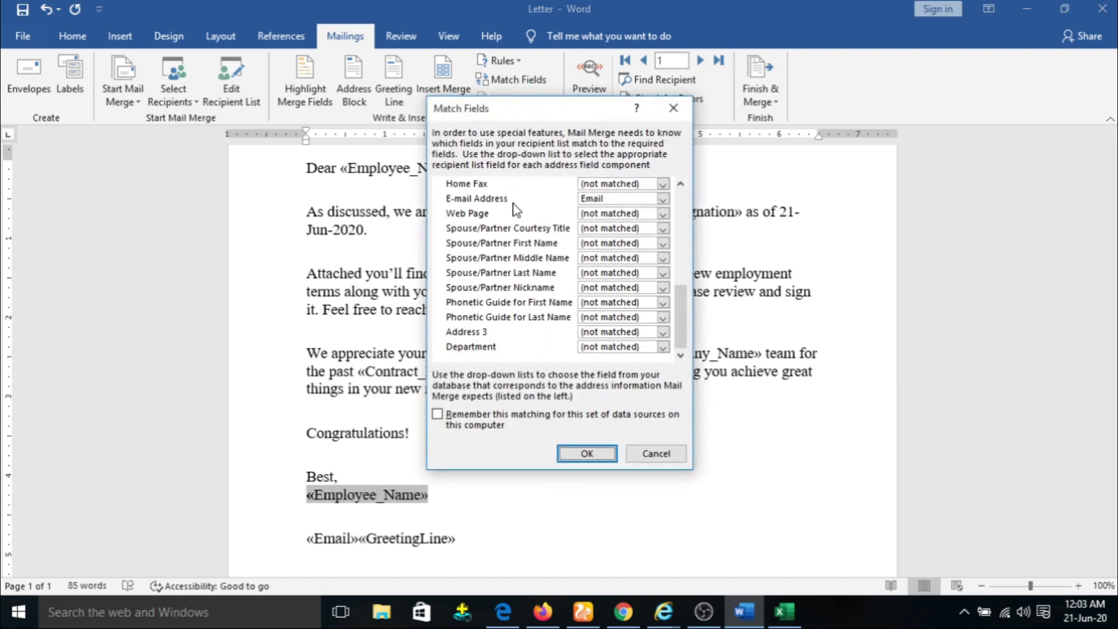
scroll(516, 211, "up", 5)
left_click(674, 108)
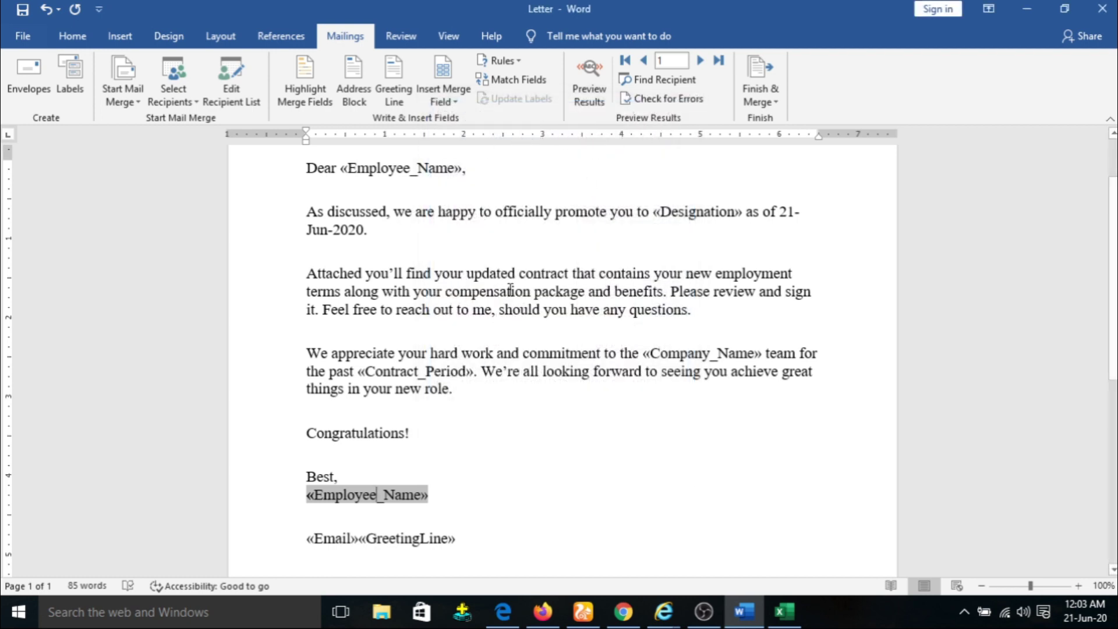
Preview the merge results in the letter and remove the bold from the employee name under "Best,".
scroll(515, 291, "up", 2)
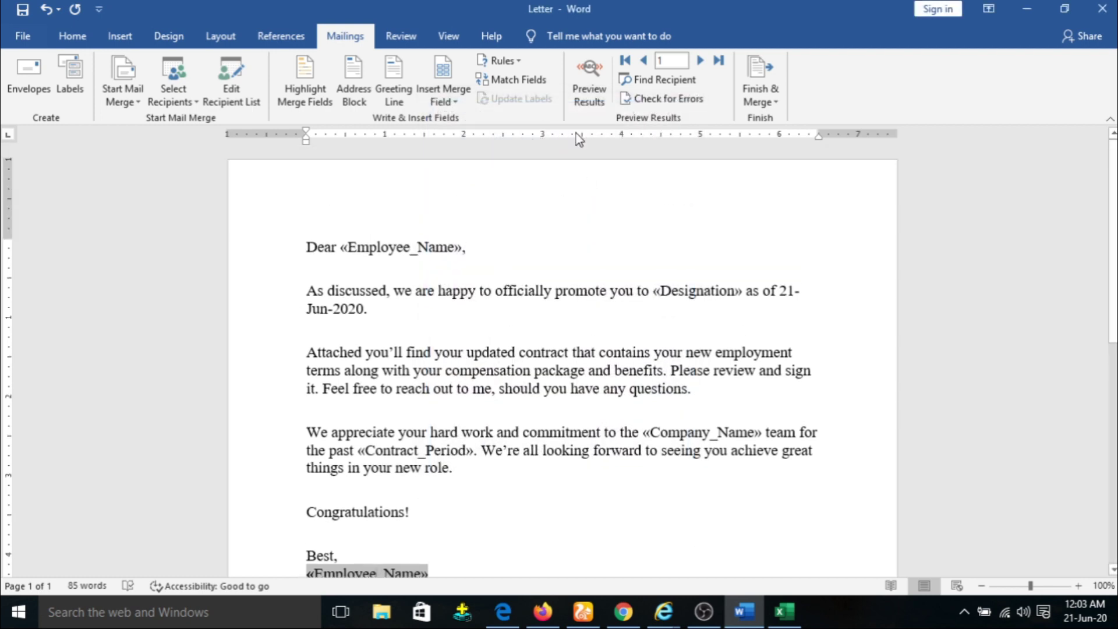
left_click(596, 84)
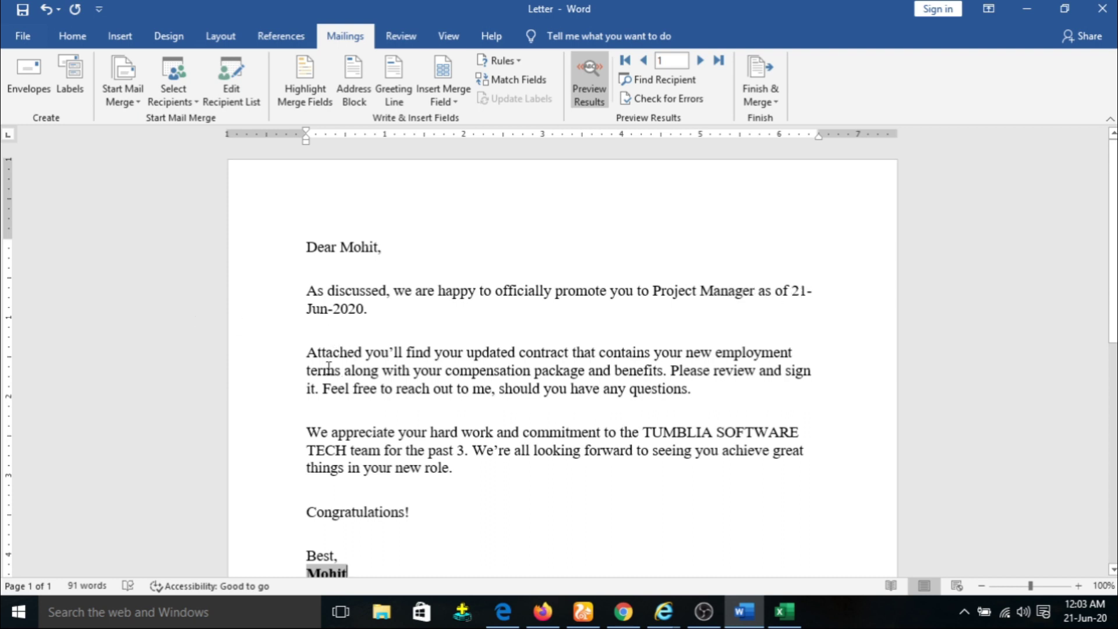
scroll(464, 400, "down", 1)
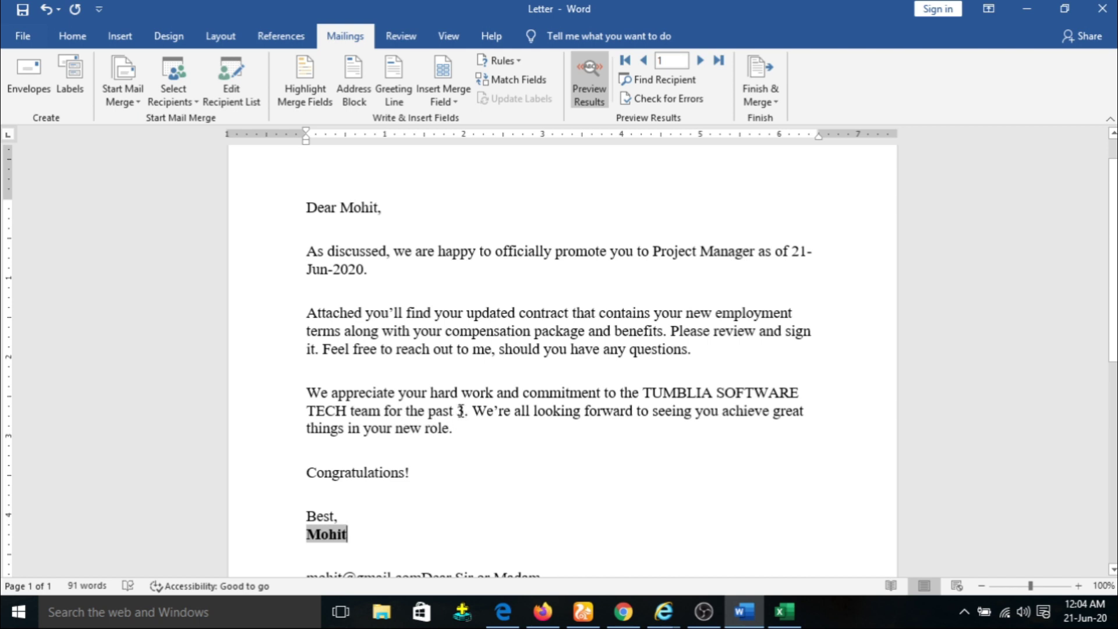
scroll(468, 409, "down", 3)
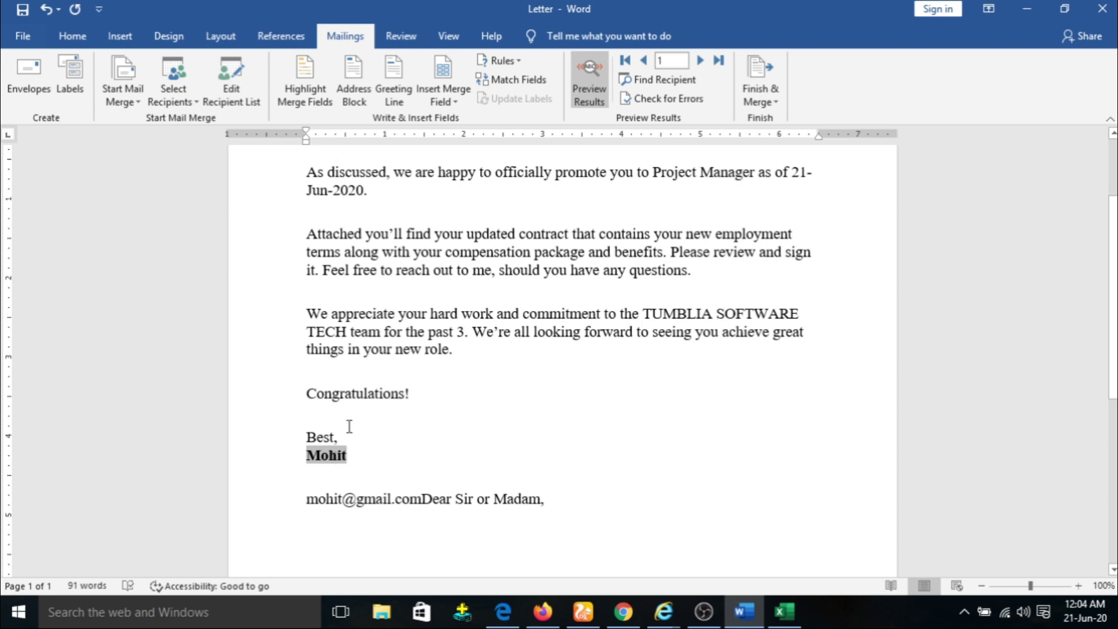
left_click_drag(353, 458, 303, 462)
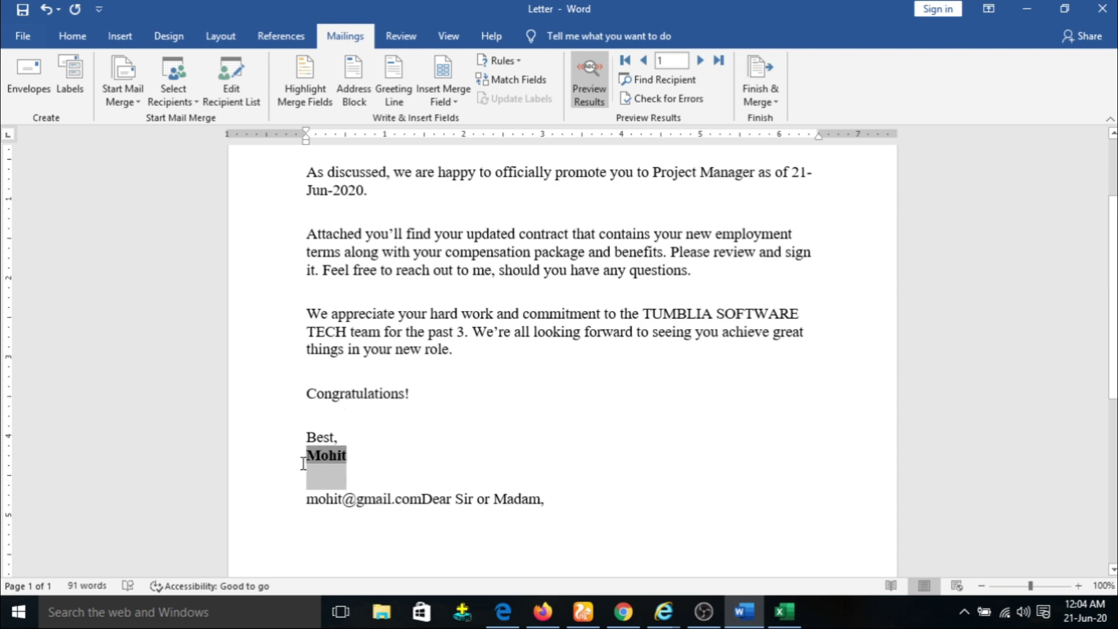
left_click(315, 438)
left_click(547, 397)
Delete the greeting text "Dear Sir or Madam," after the e-mail address in the first record's preview.
scroll(379, 455, "up", 3)
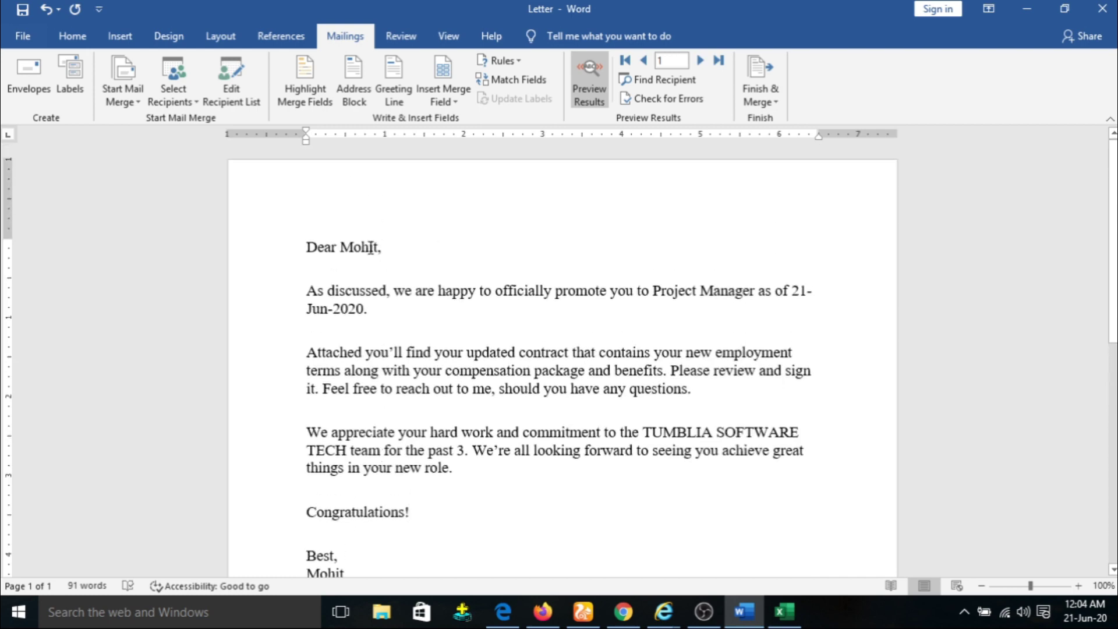
scroll(349, 320, "down", 4)
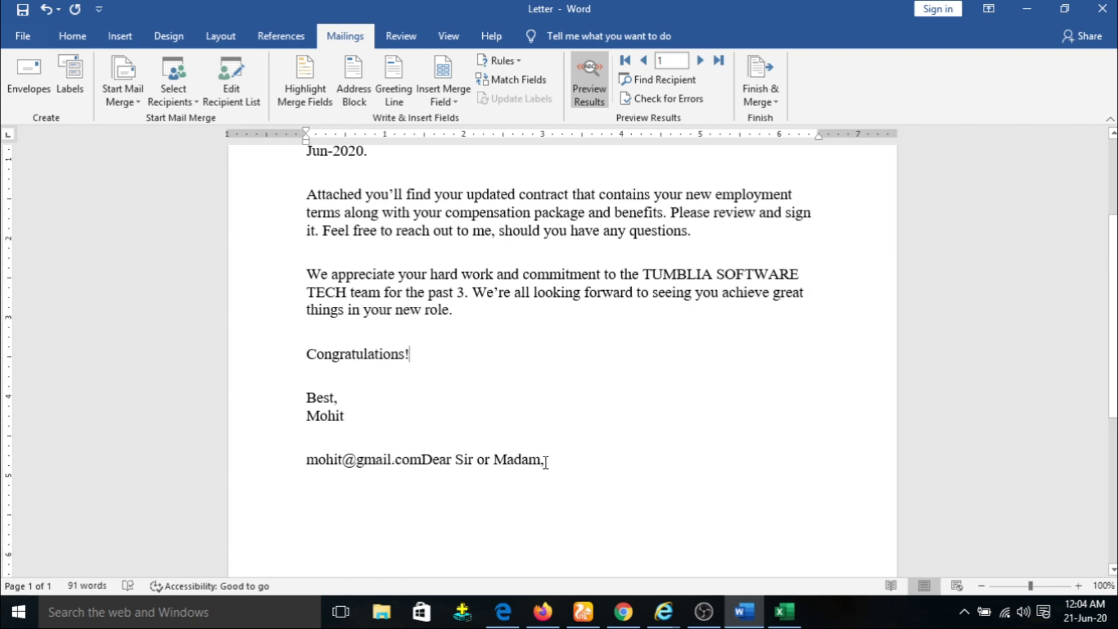
left_click_drag(548, 460, 436, 466)
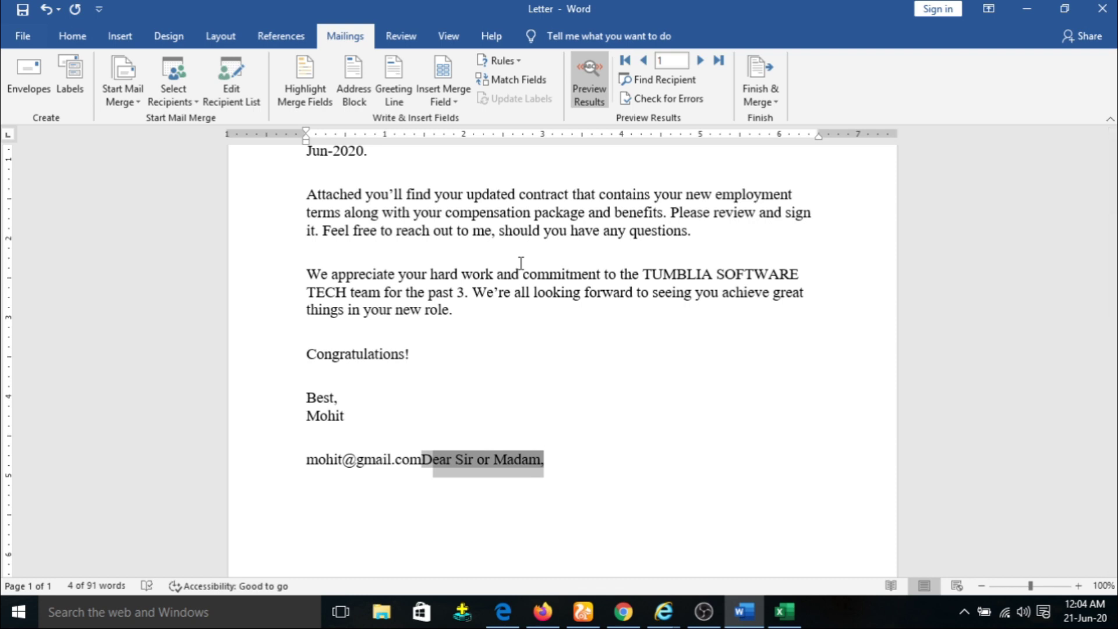
key("Delete")
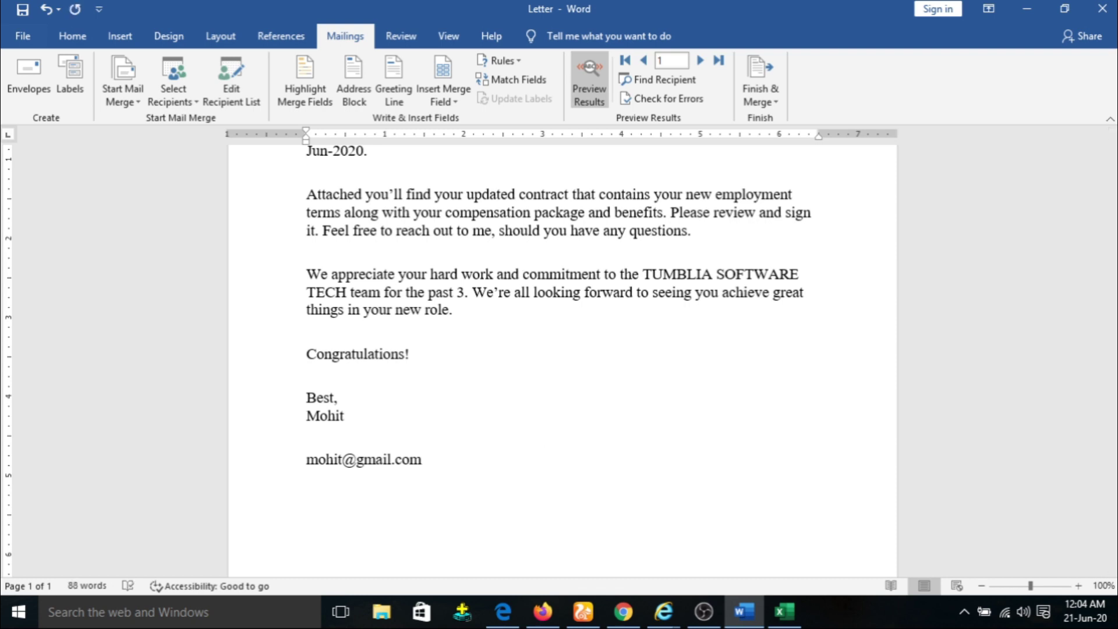
Compare the first record's previewed name, e-mail and other merged details with the Promotion list workbook in Excel, and return to the letter in Word.
double_click(328, 415)
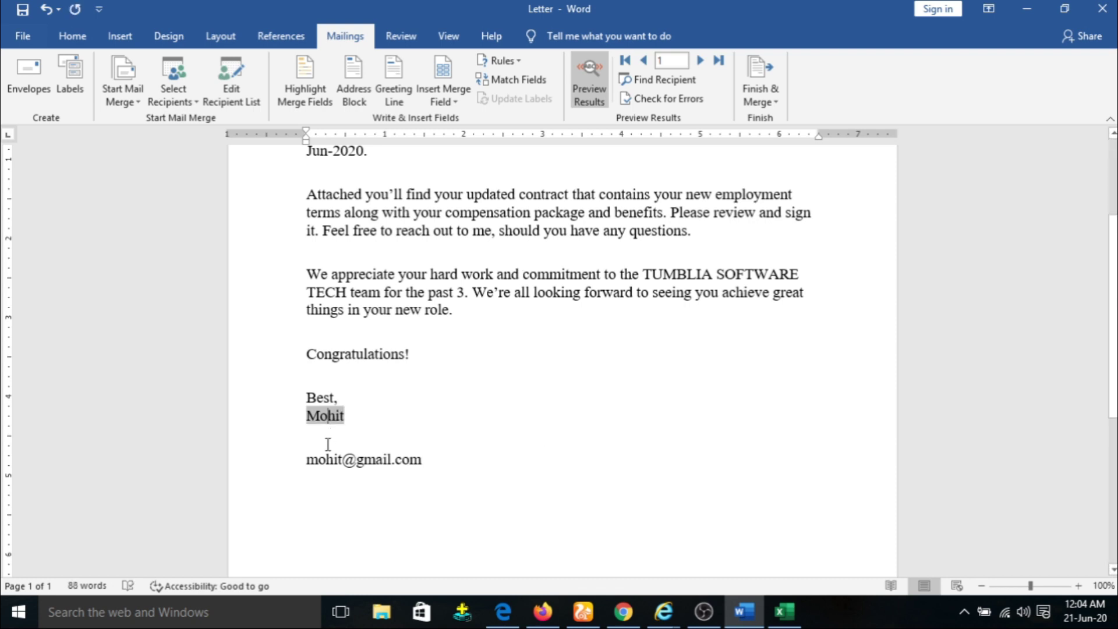
double_click(309, 460)
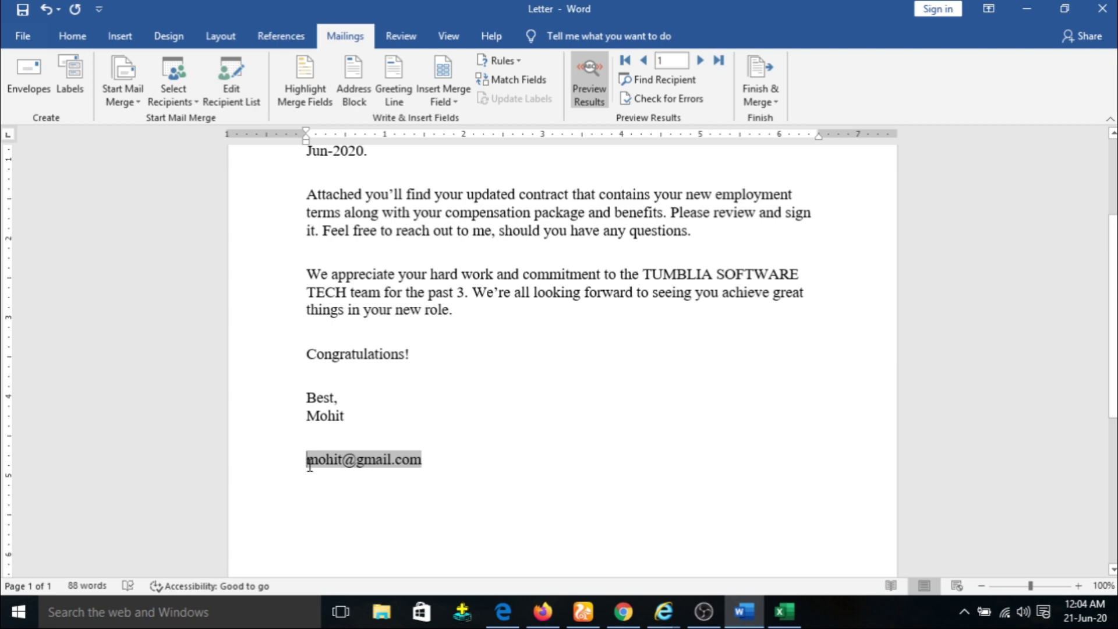
left_click_drag(310, 460, 344, 415)
key("ctrl+z")
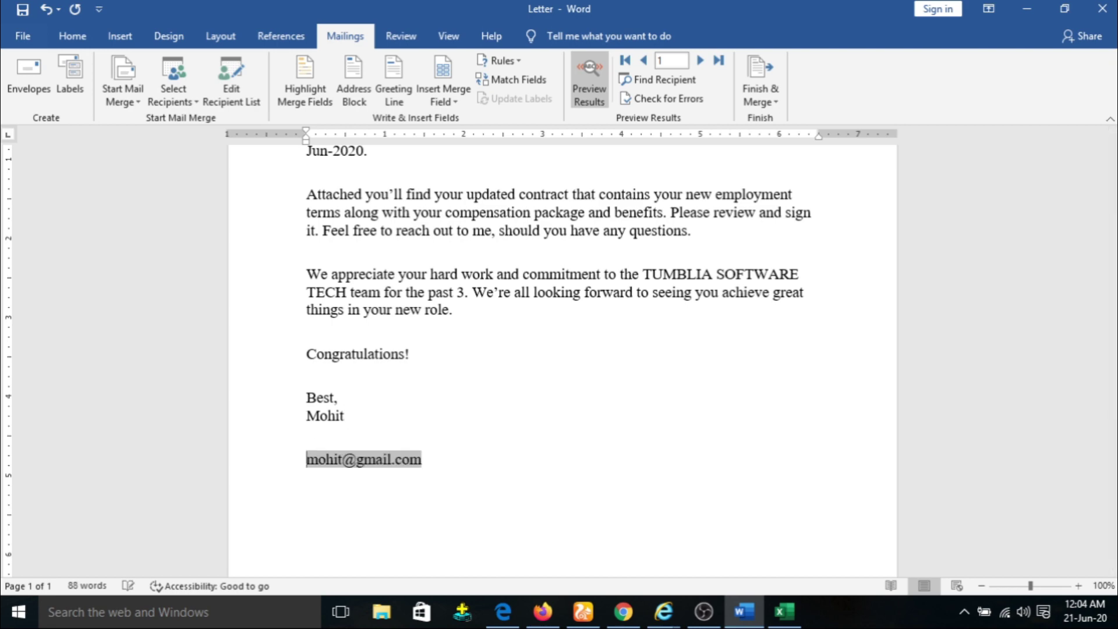
left_click(540, 361)
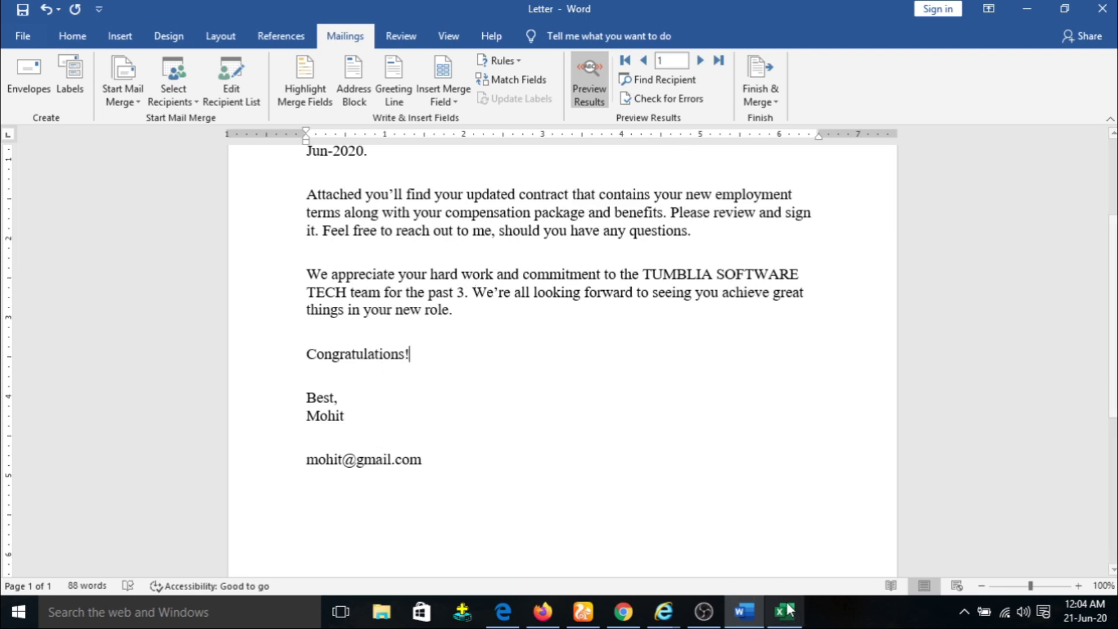
left_click(785, 623)
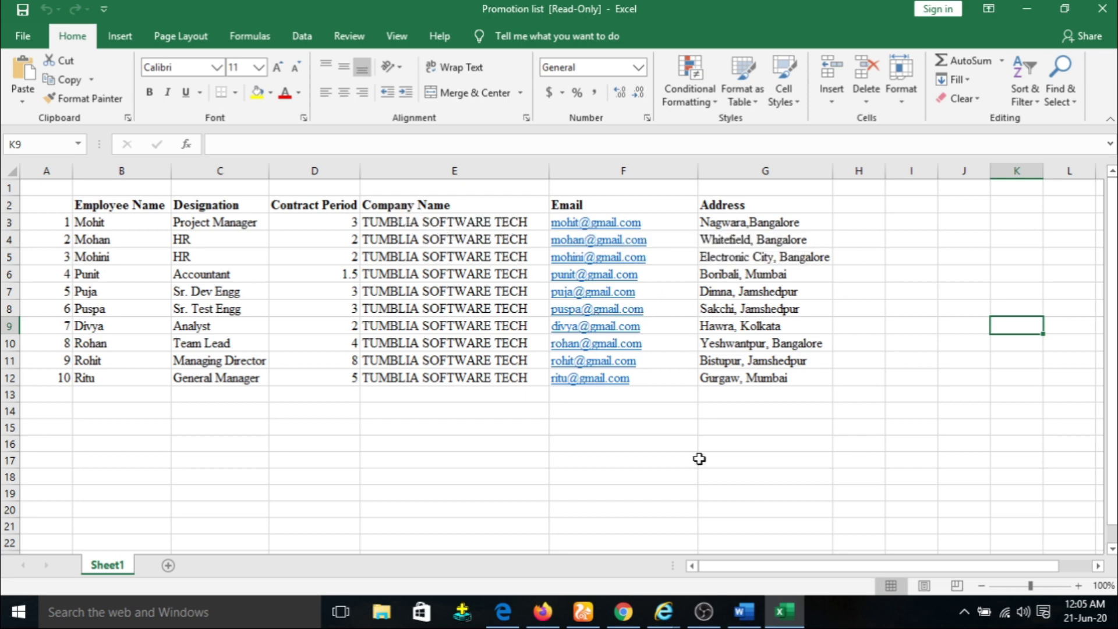
left_click(745, 611)
scroll(366, 244, "up", 4)
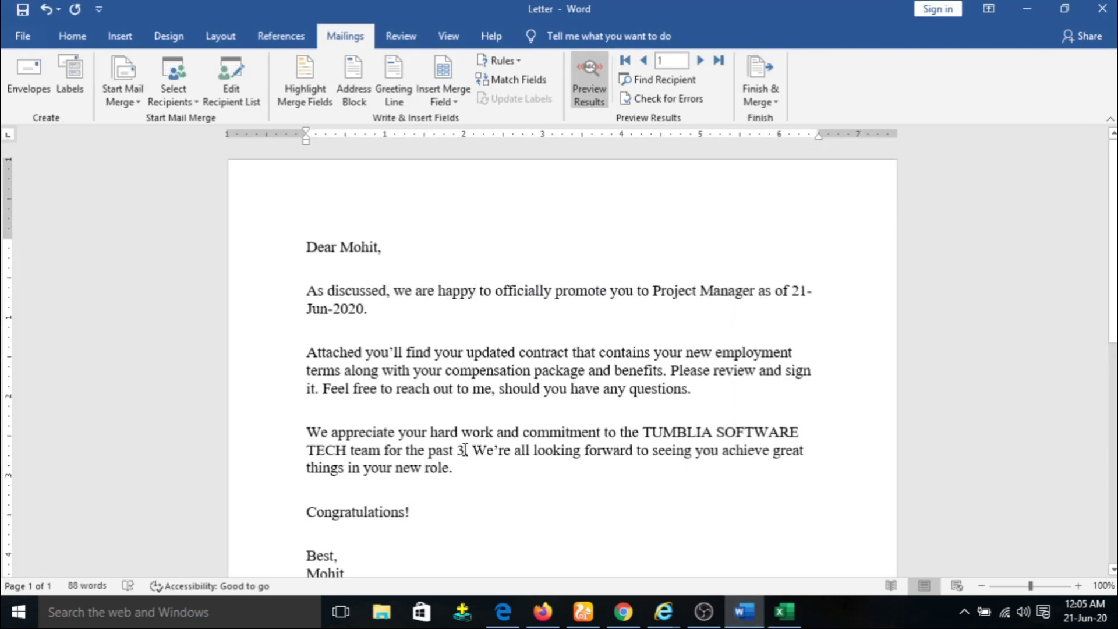
scroll(501, 291, "down", 2)
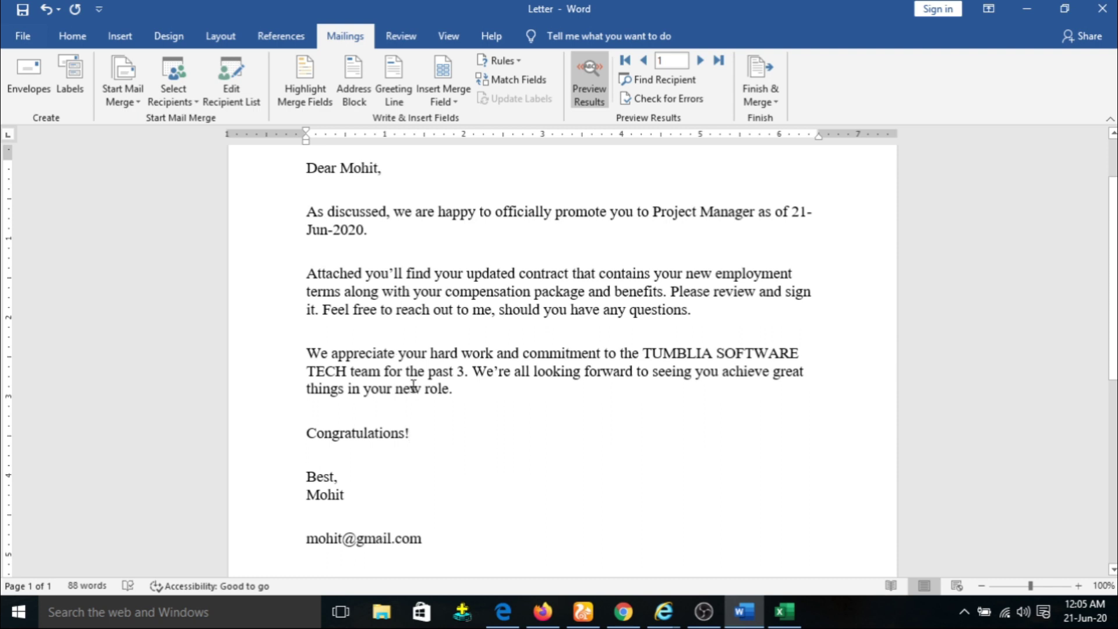
scroll(413, 385, "up", 2)
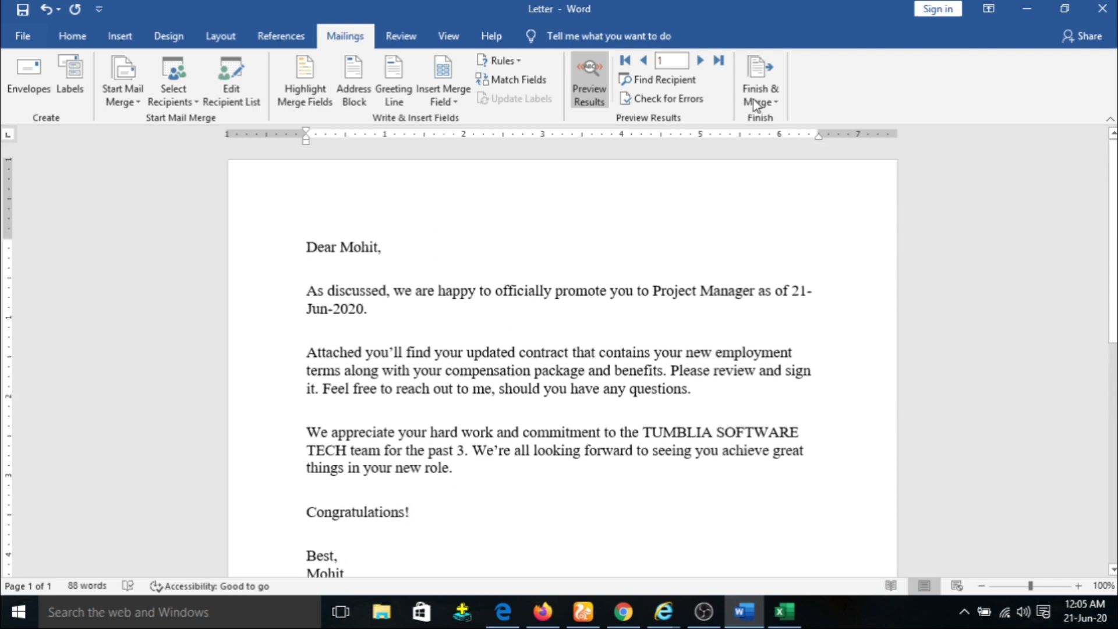
Preview the letter for the second recipient record and review it down to the signature.
left_click(699, 60)
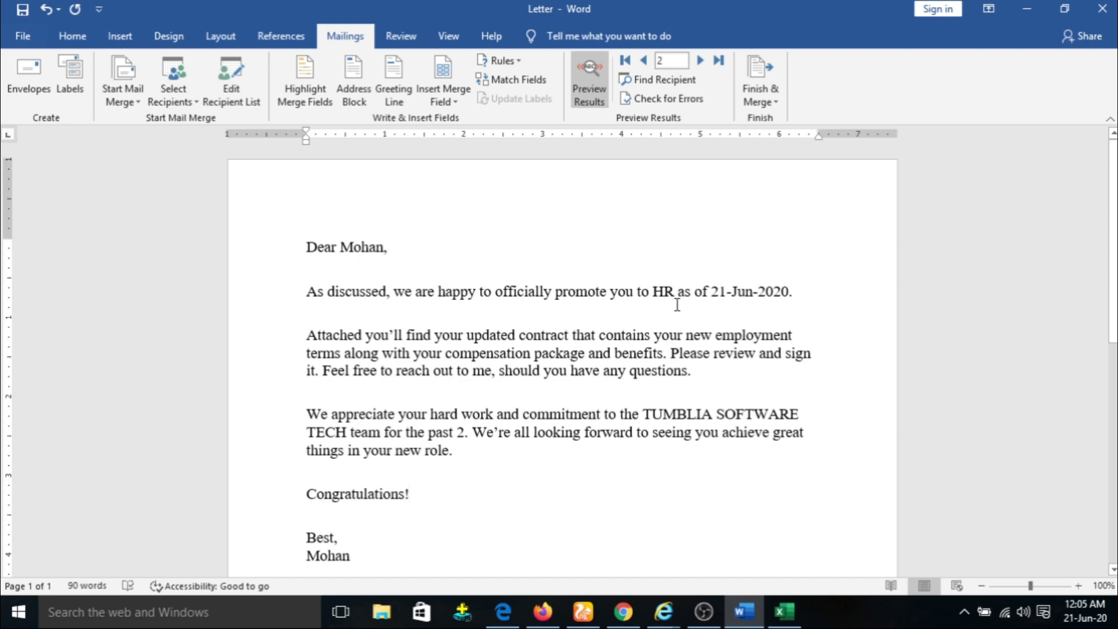
scroll(677, 303, "down", 1)
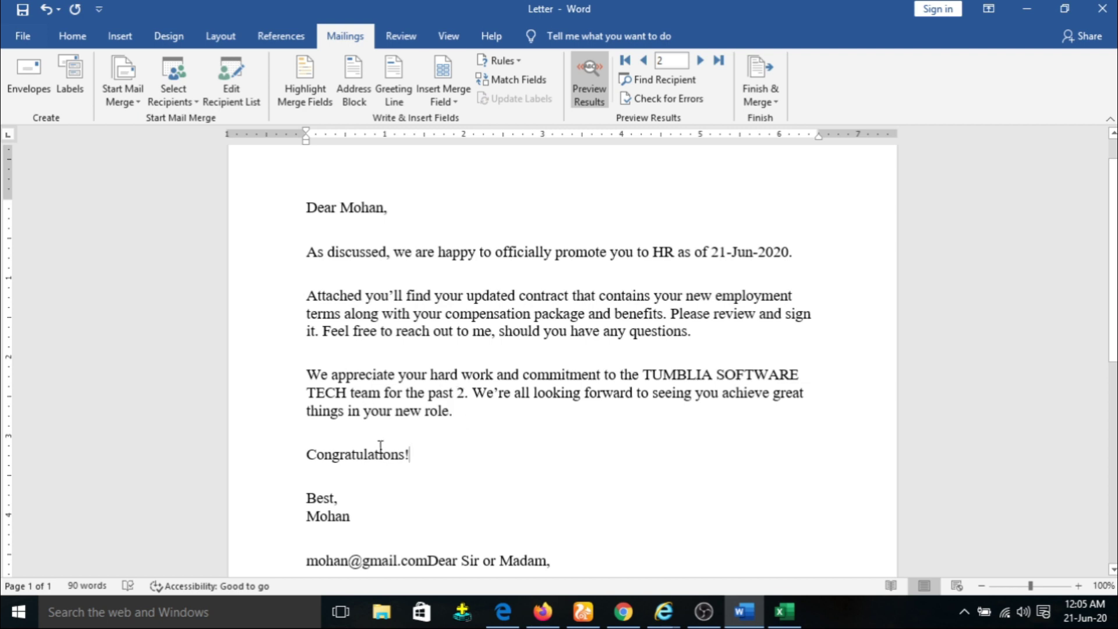
scroll(369, 454, "down", 1)
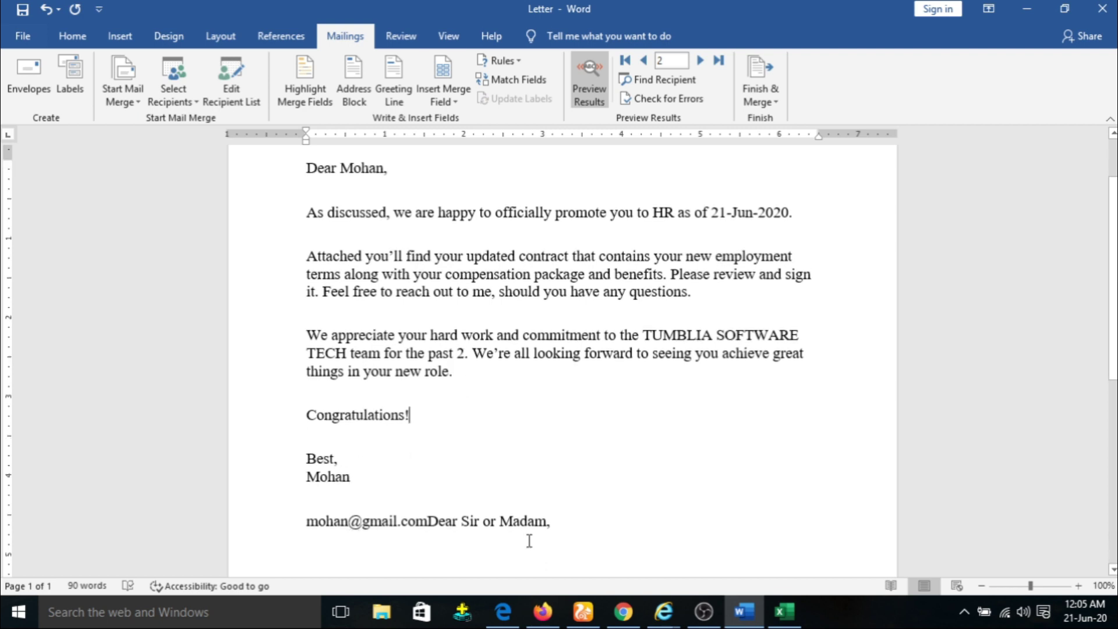
Delete the greeting text "Dear Sir or Madam," after the e-mail address in the second record's preview.
left_click(556, 520)
left_click(550, 521)
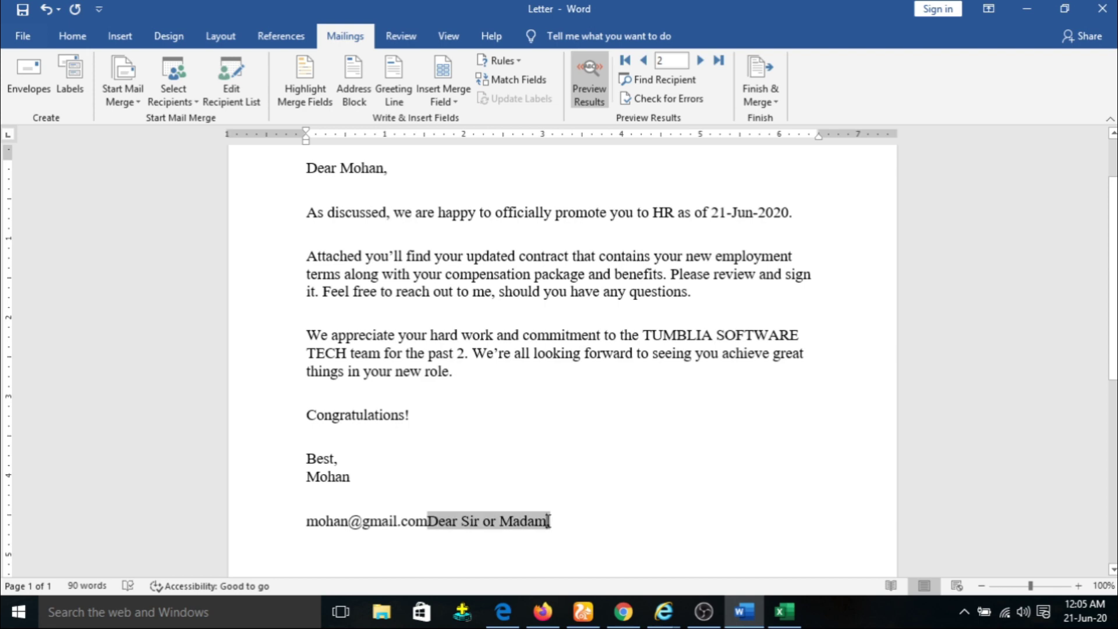
key("BackSpace")
key("BackSpace")
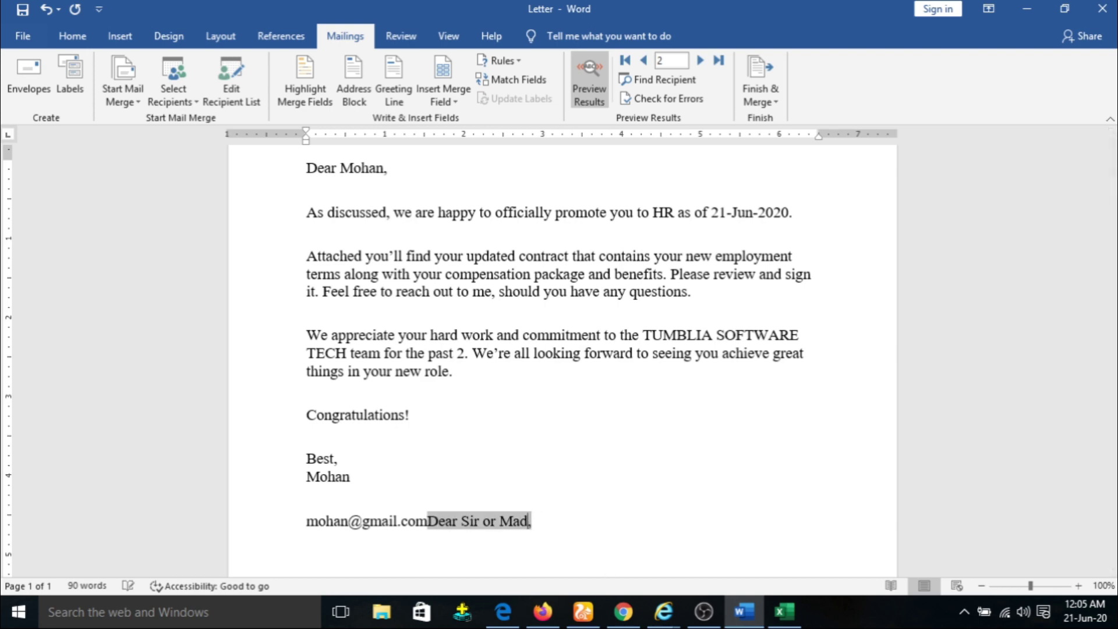
key("Delete")
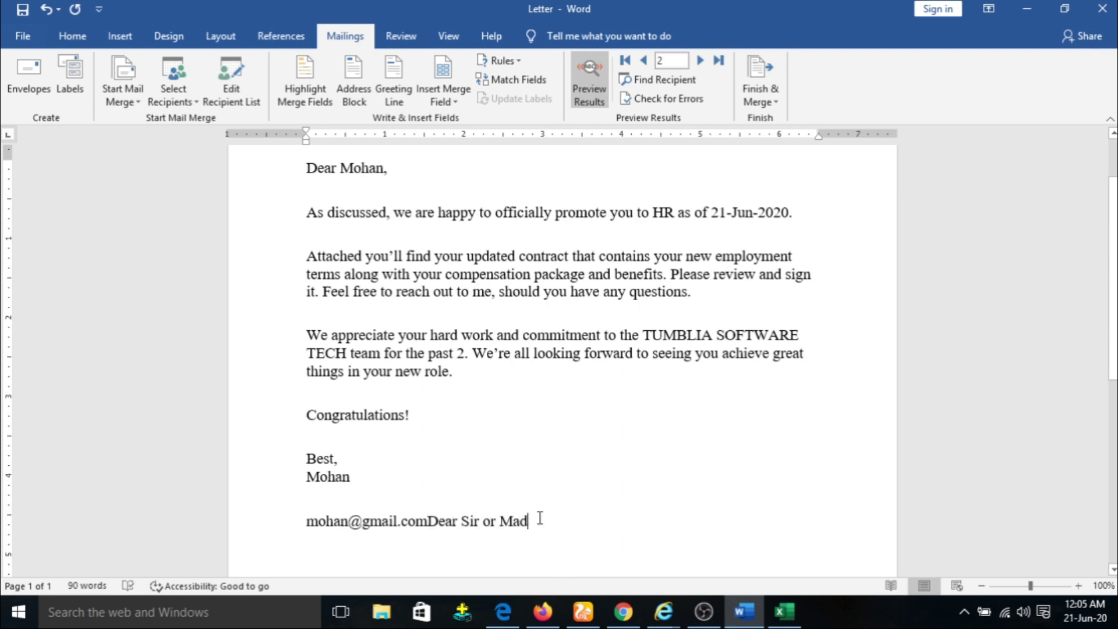
left_click_drag(528, 520, 436, 521)
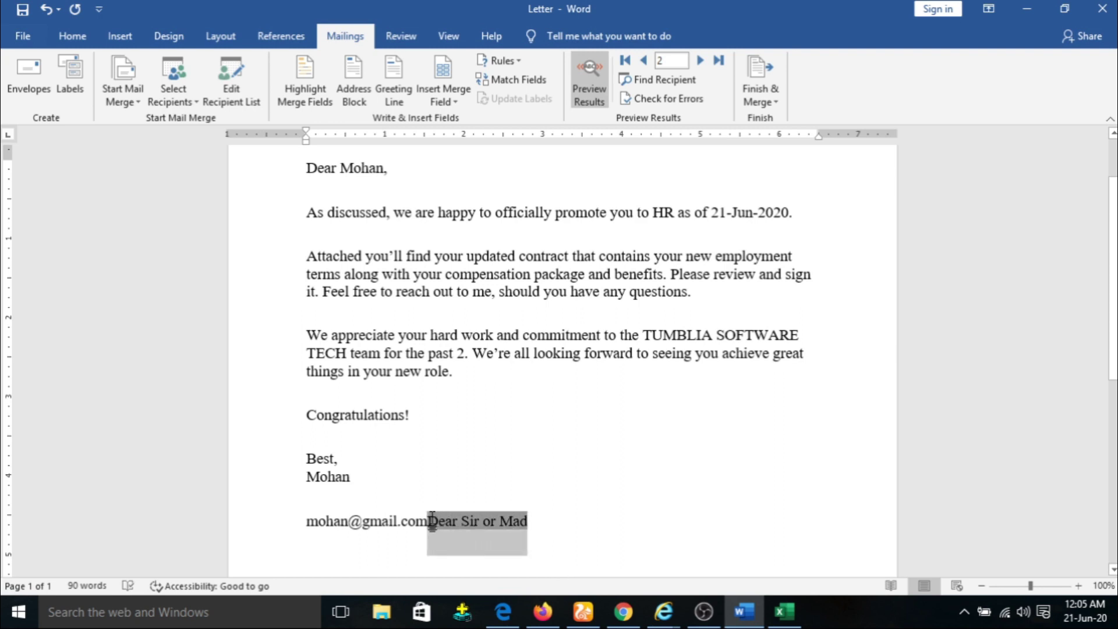
key("Delete")
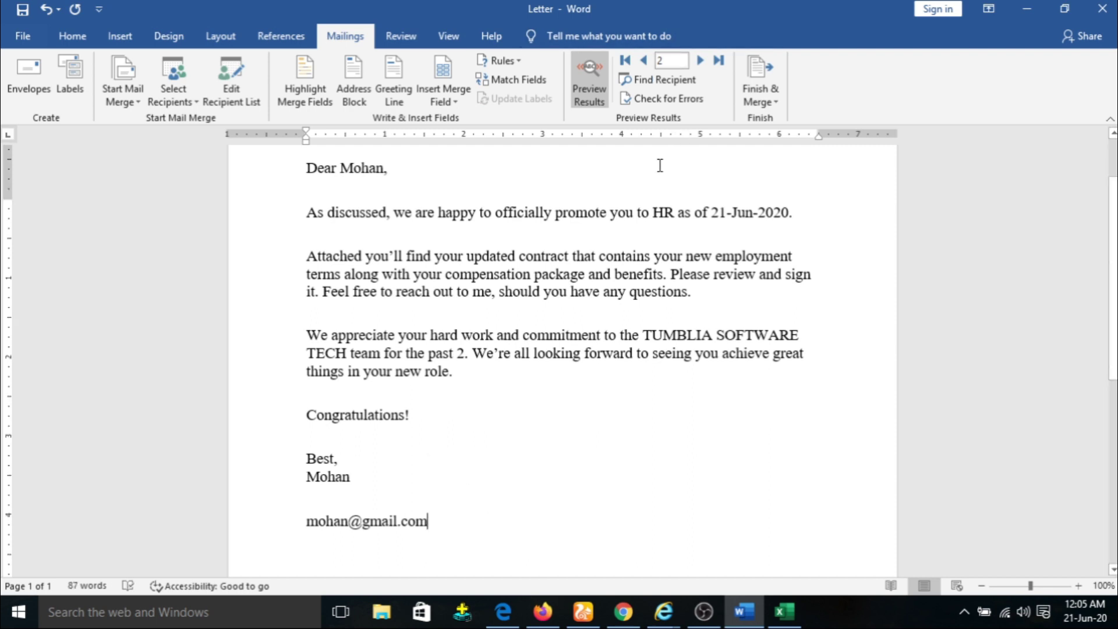
Preview the letter for the third recipient record down to the e-mail address, and step through the following records up to the tenth.
scroll(662, 167, "up", 3)
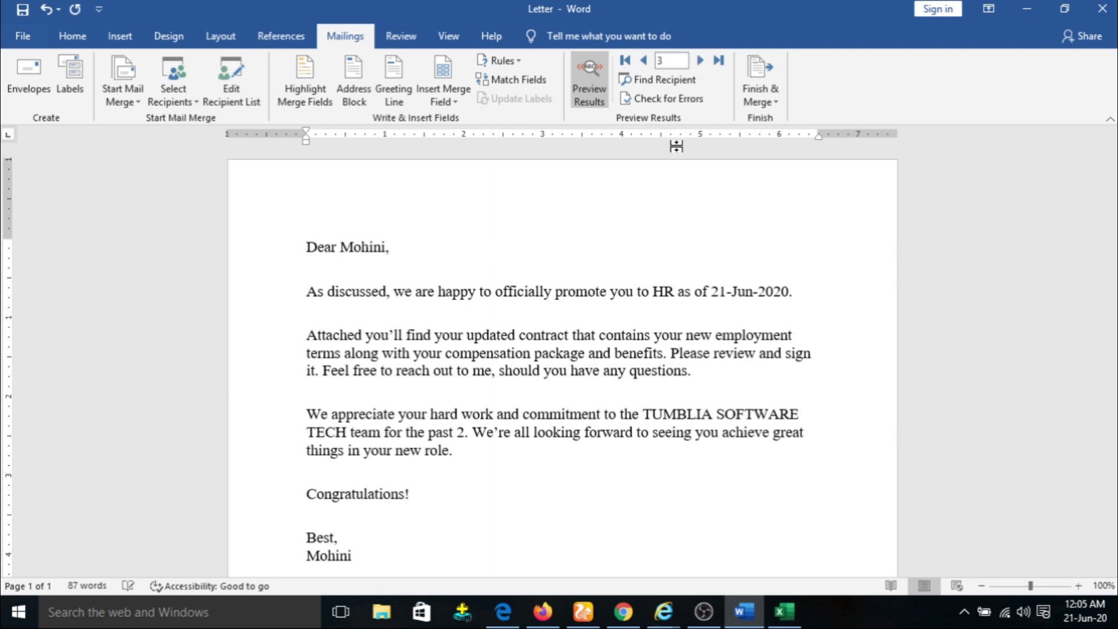
scroll(508, 257, "down", 3)
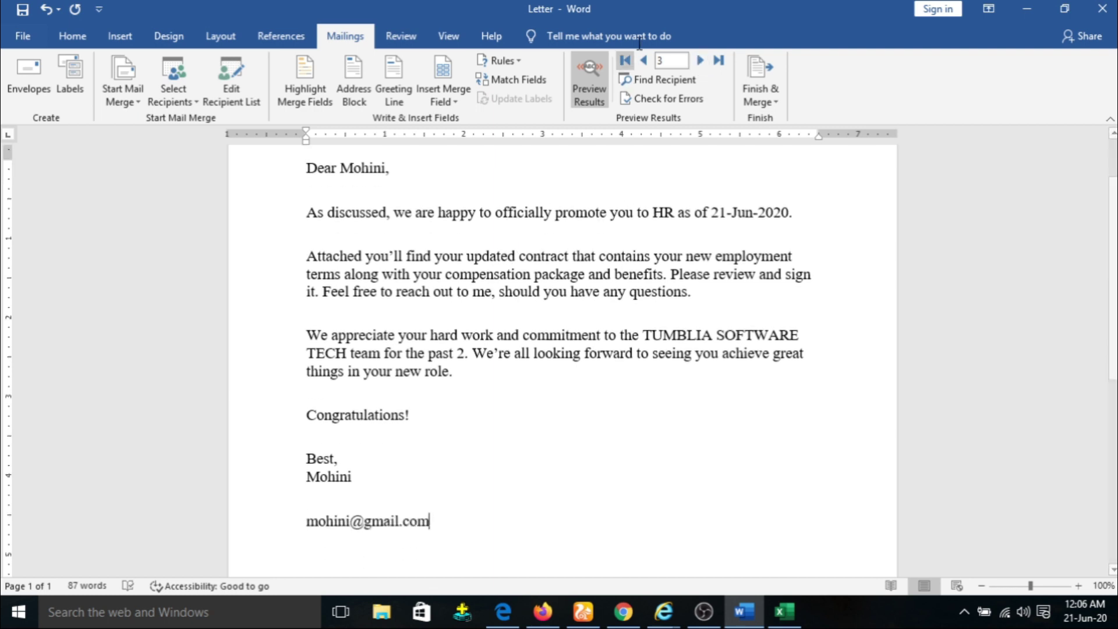
left_click(695, 60)
left_click(697, 61)
left_click(698, 61)
left_click(699, 62)
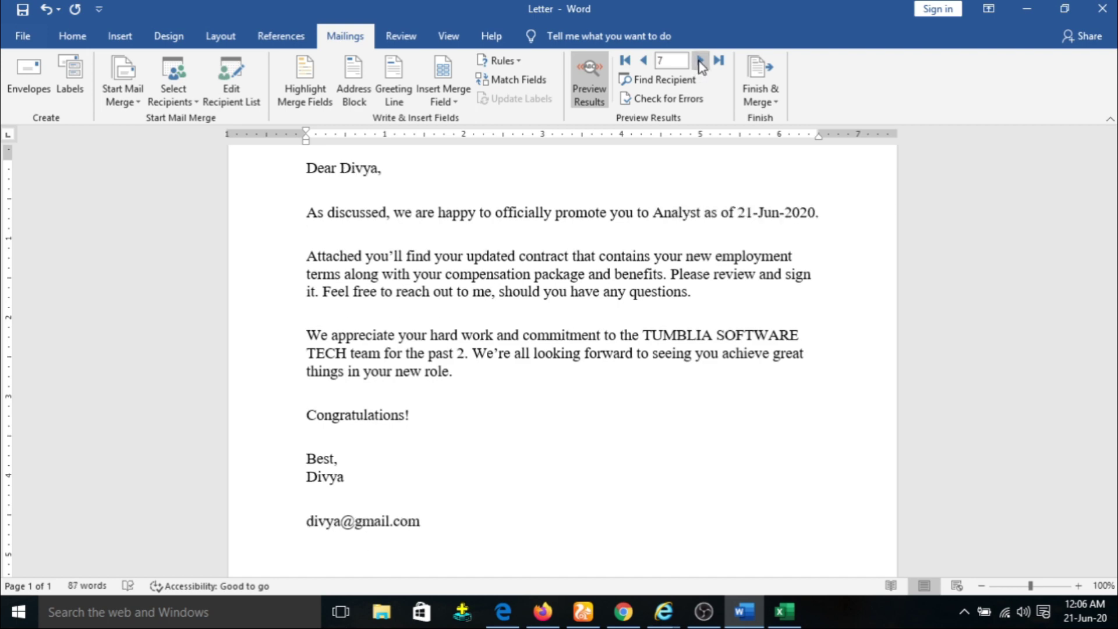
left_click(700, 62)
left_click(700, 62)
left_click(700, 62)
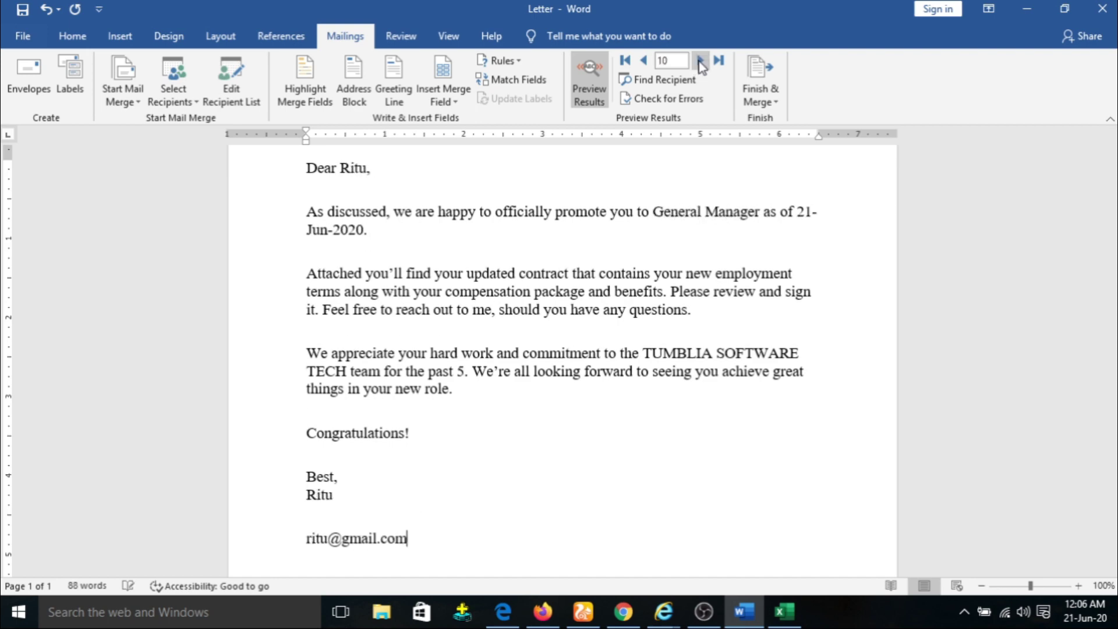
scroll(579, 464, "up", 2)
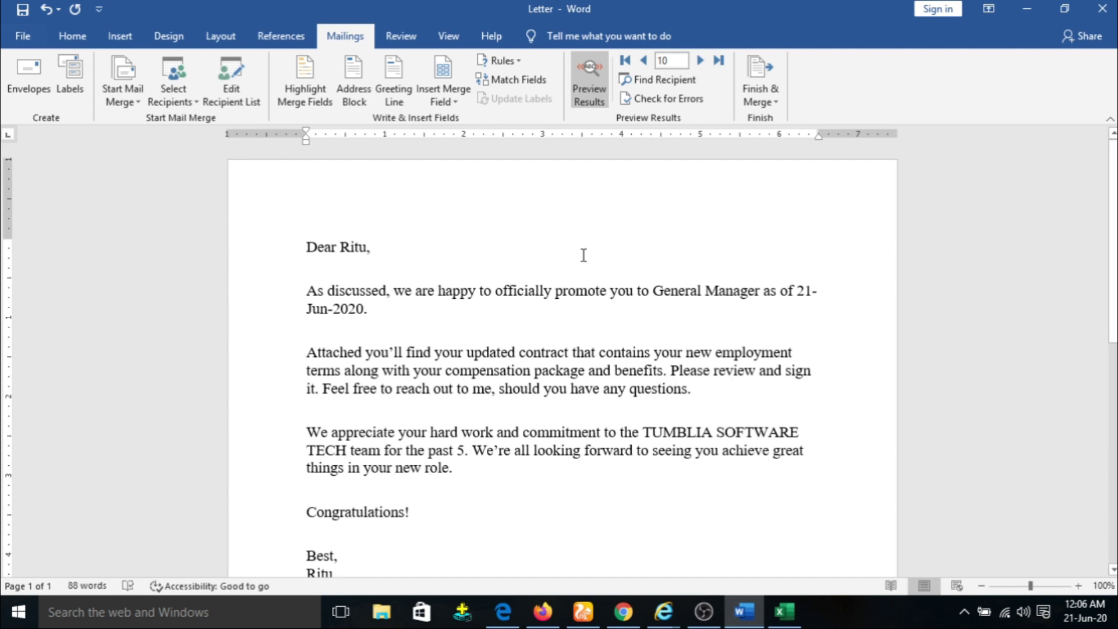
Find the fifth employee's letter by first name across all fields, consulting the Promotion list workbook in Excel for the name, and review it.
left_click(659, 83)
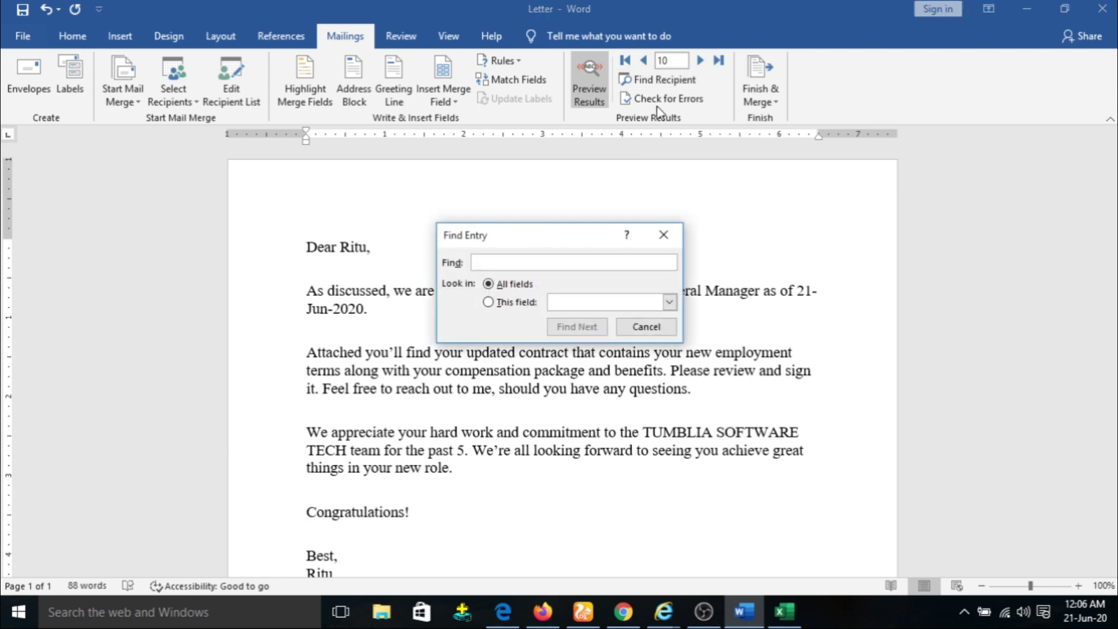
left_click(783, 612)
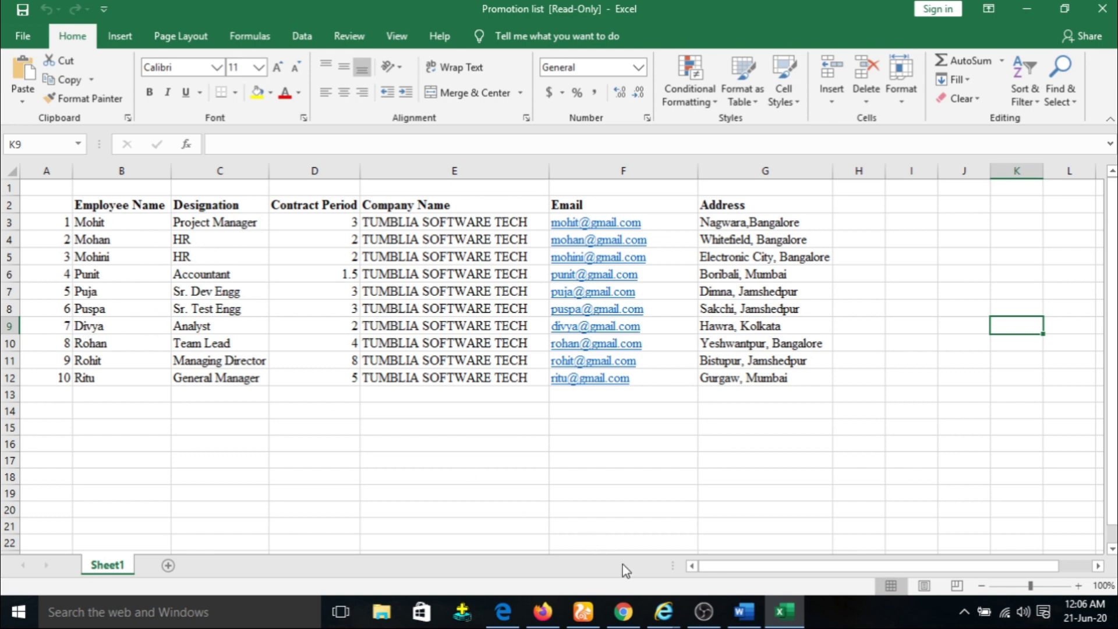
left_click(761, 617)
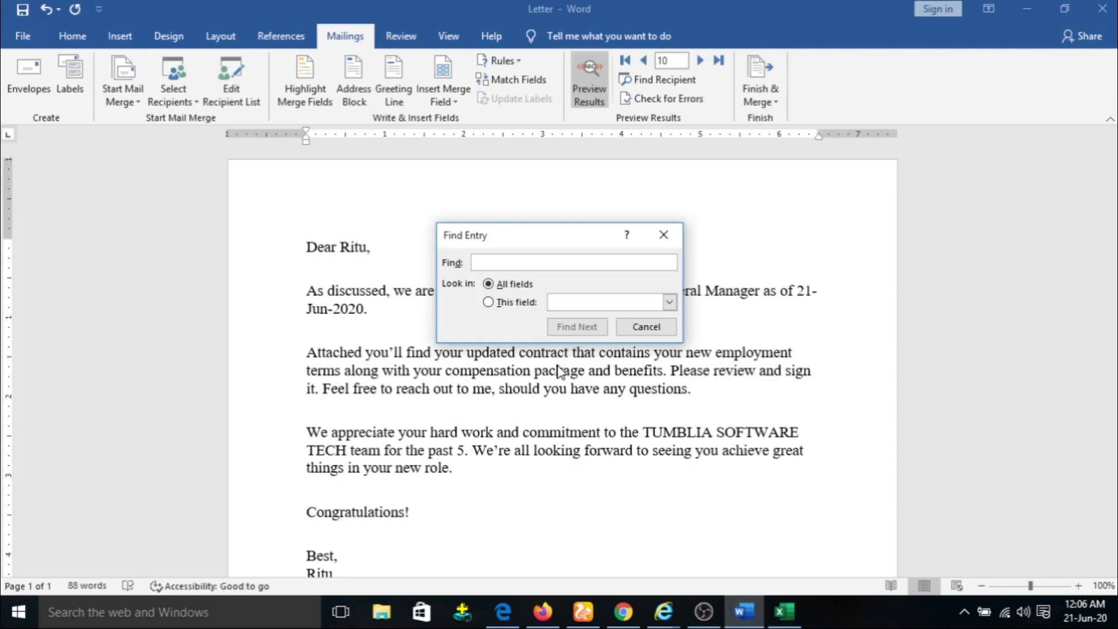
type("puja")
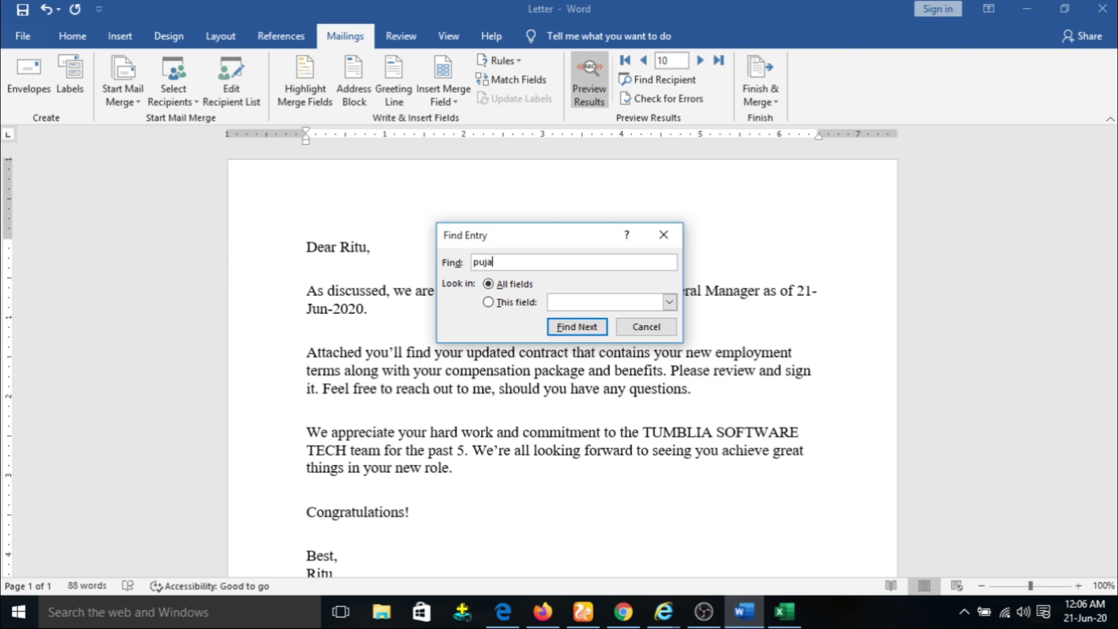
key("Return")
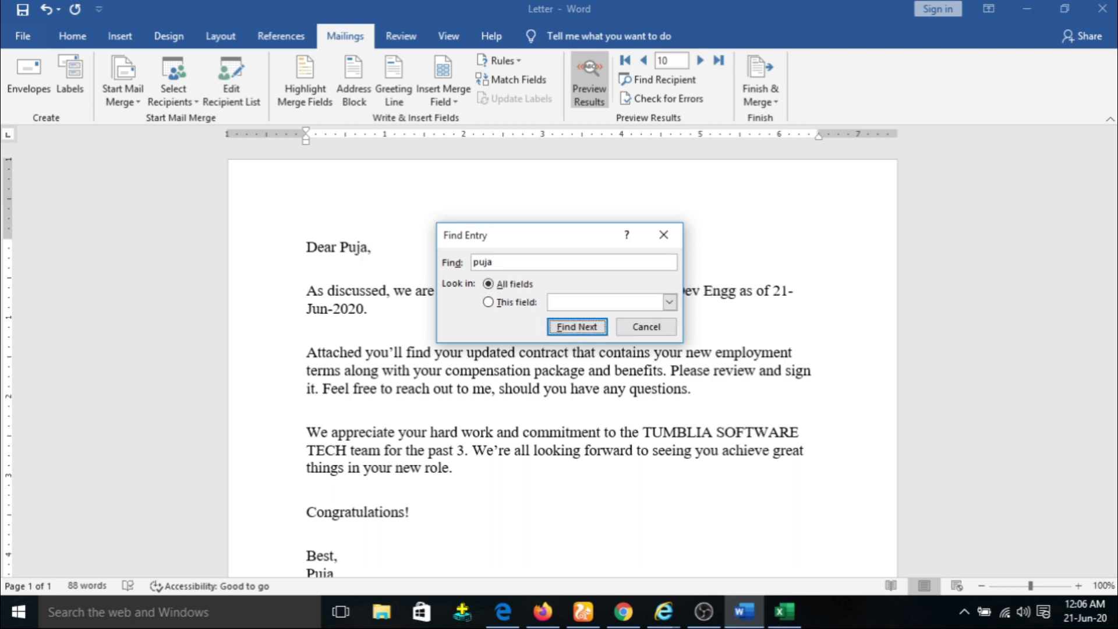
left_click(664, 234)
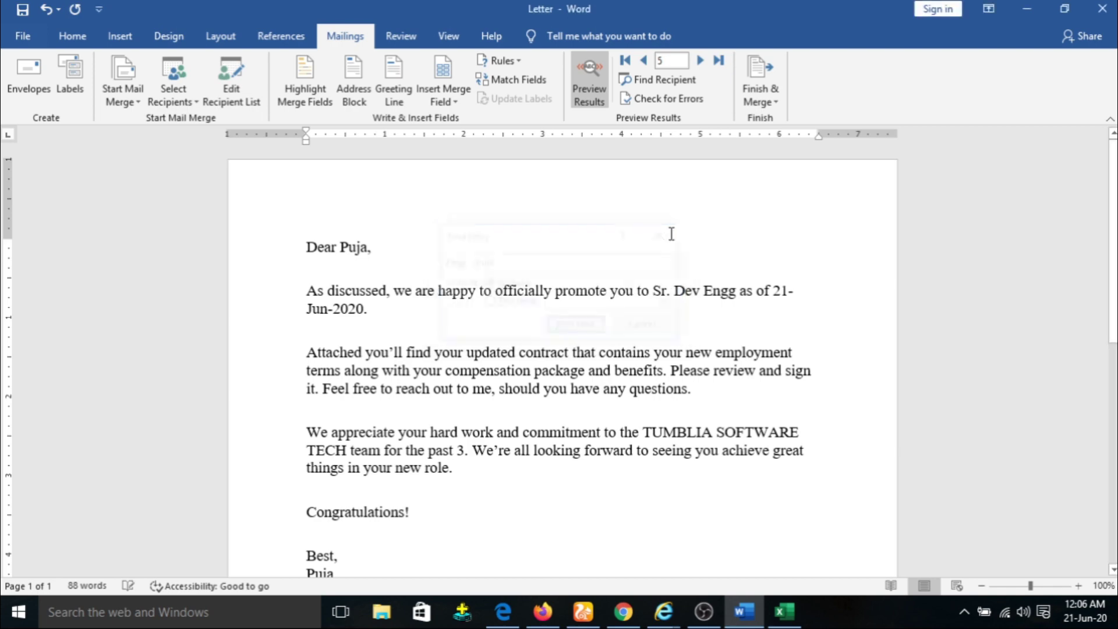
scroll(576, 295, "down", 3)
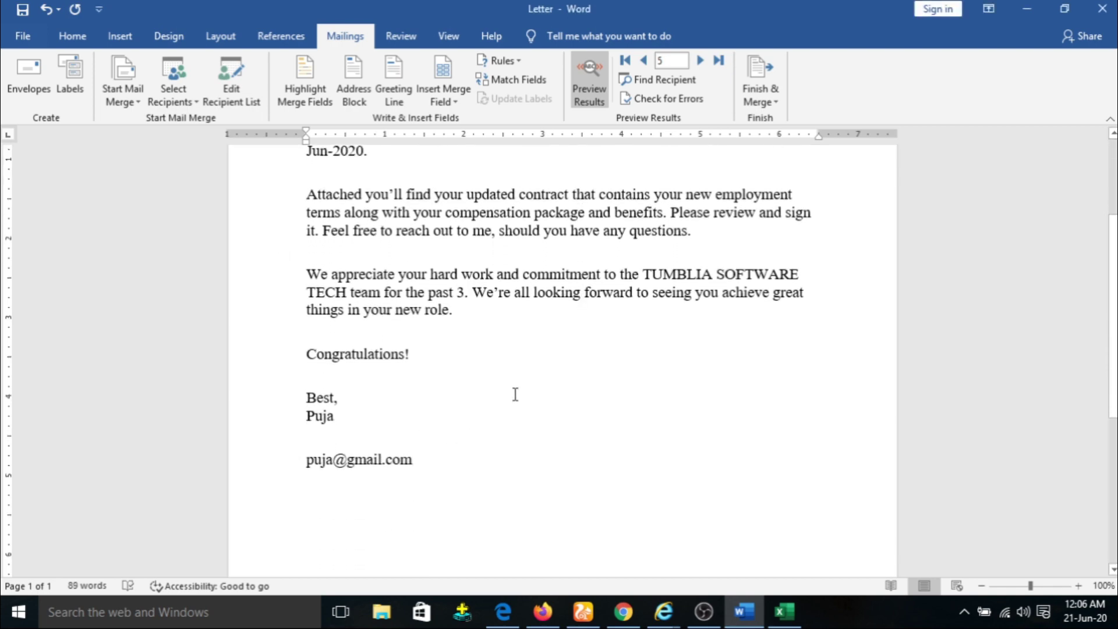
scroll(513, 391, "up", 3)
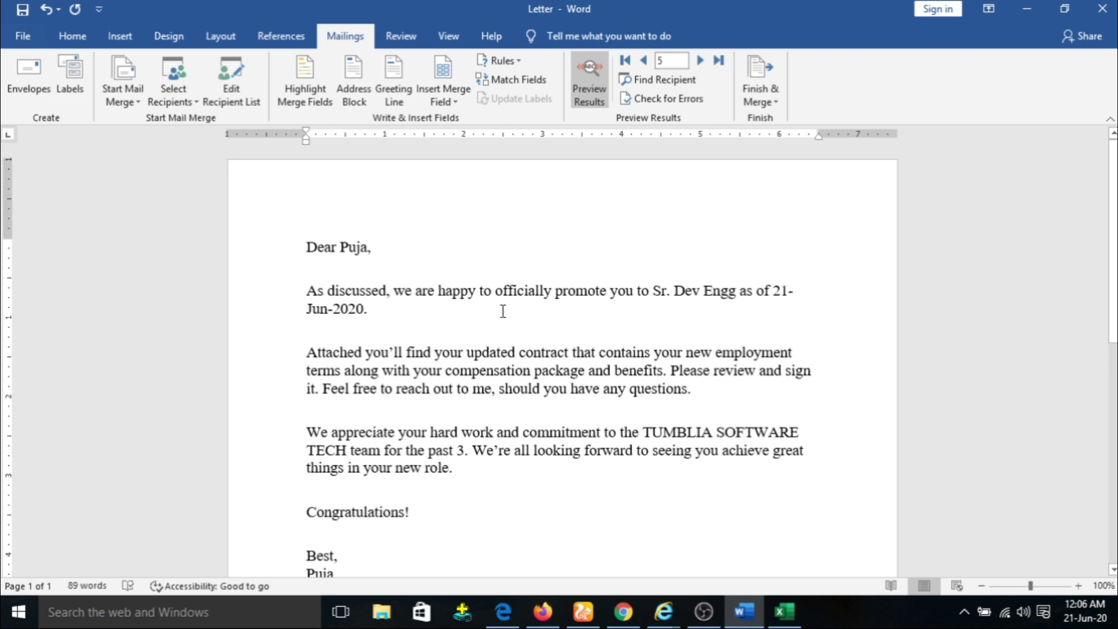
View the merge's error checking and reporting options, and dismiss them without running a check.
left_click(670, 99)
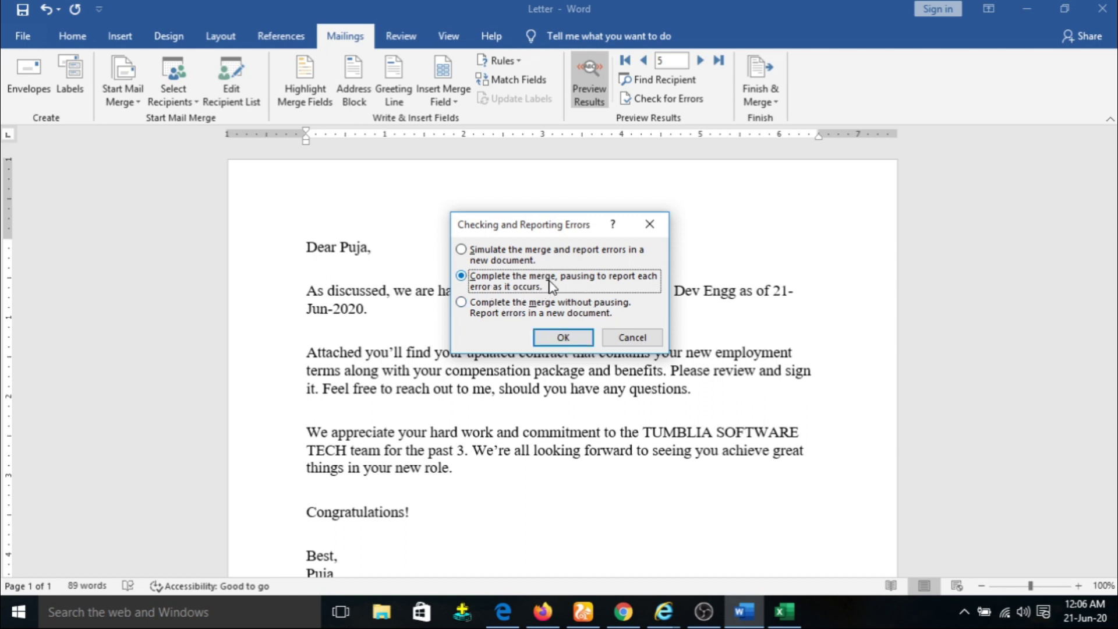
left_click(632, 339)
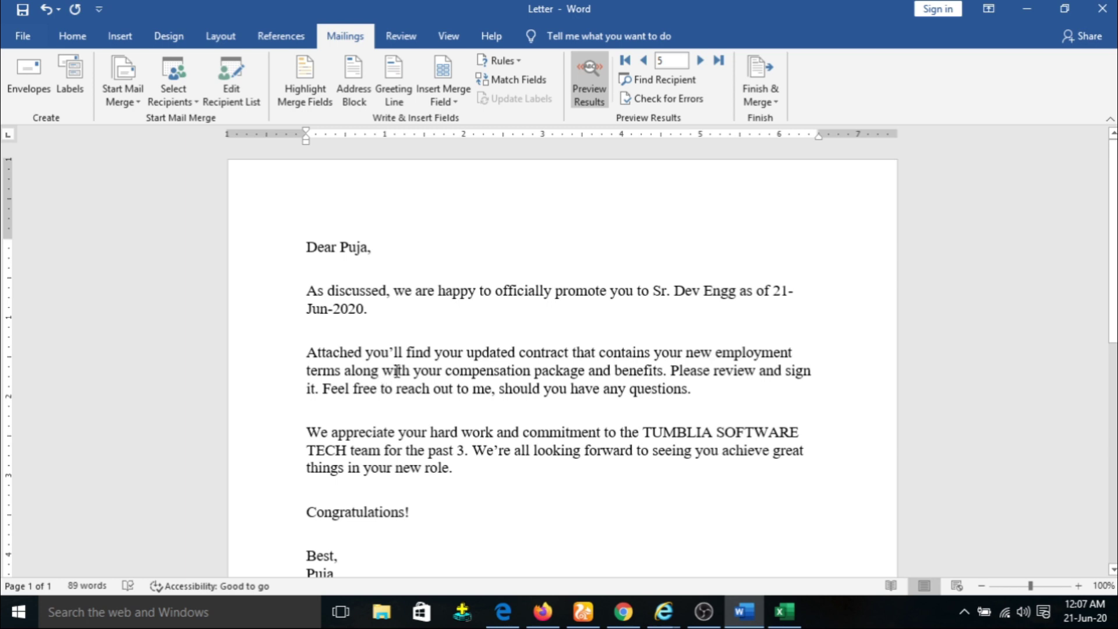
Finish the merge by generating editable individual letters for all records in a new document.
left_click(767, 86)
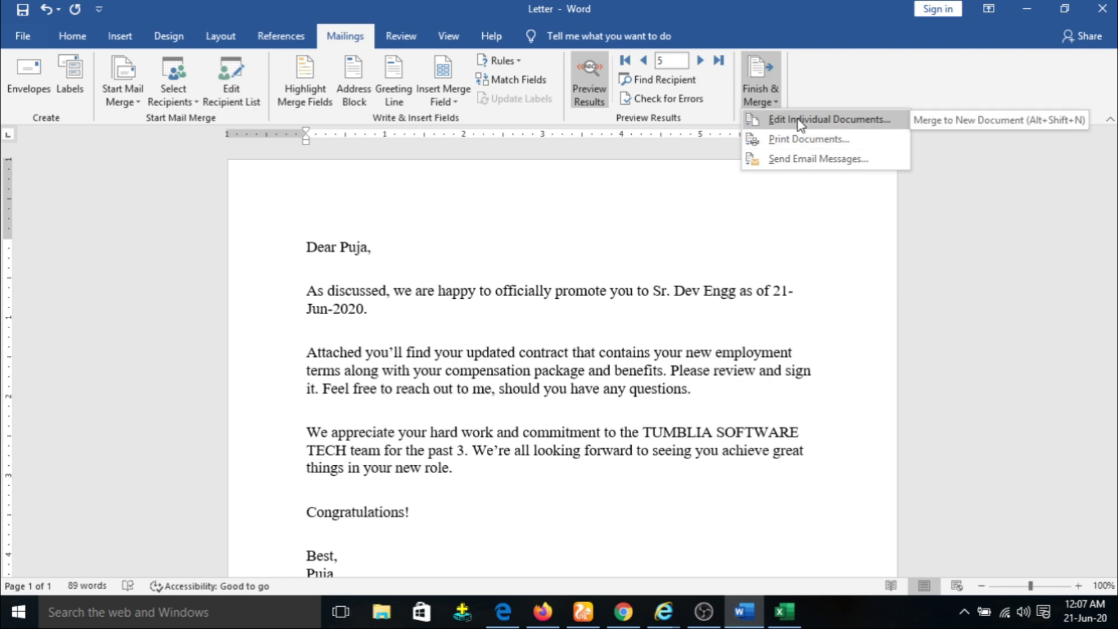
left_click(800, 121)
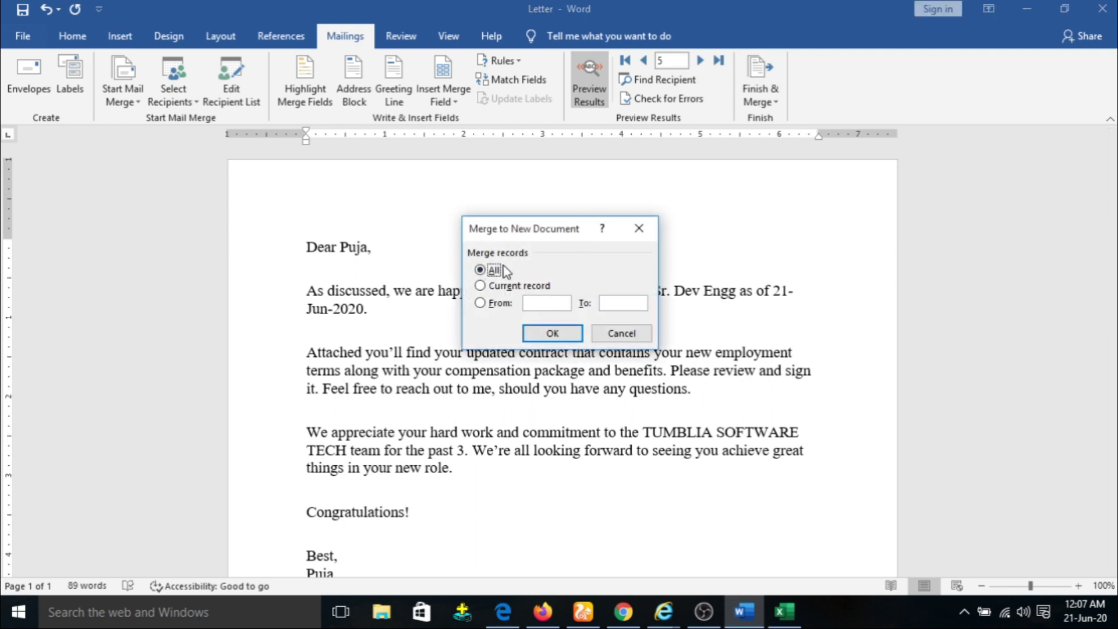
left_click(550, 304)
left_click(553, 333)
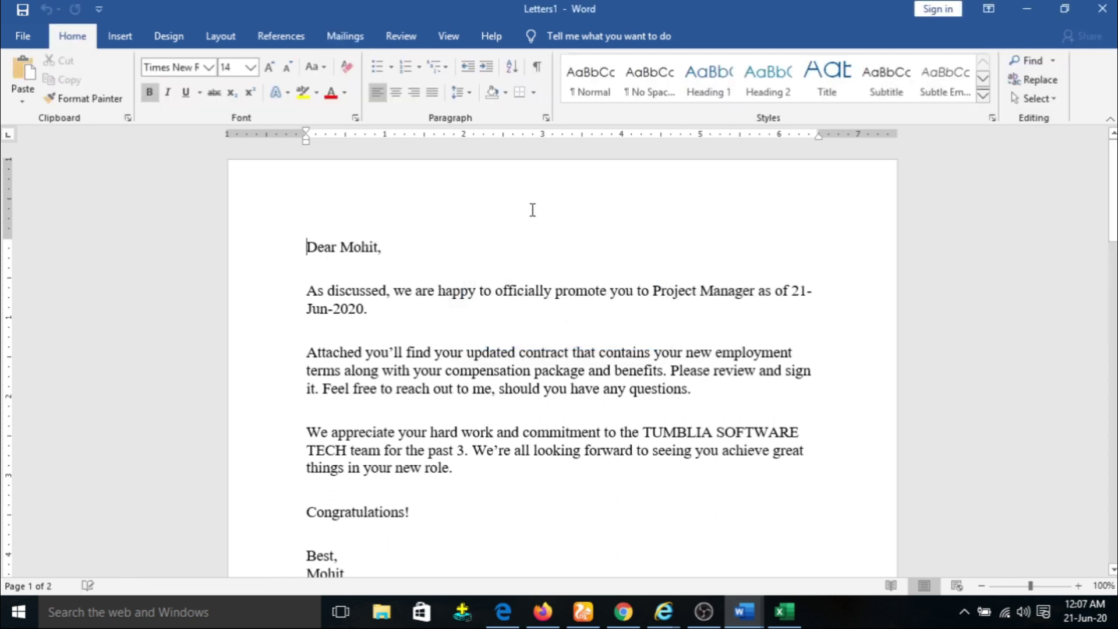
Review the merged letters in the new document from the first recipient to the fifth.
scroll(532, 211, "down", 3)
scroll(520, 233, "down", 12)
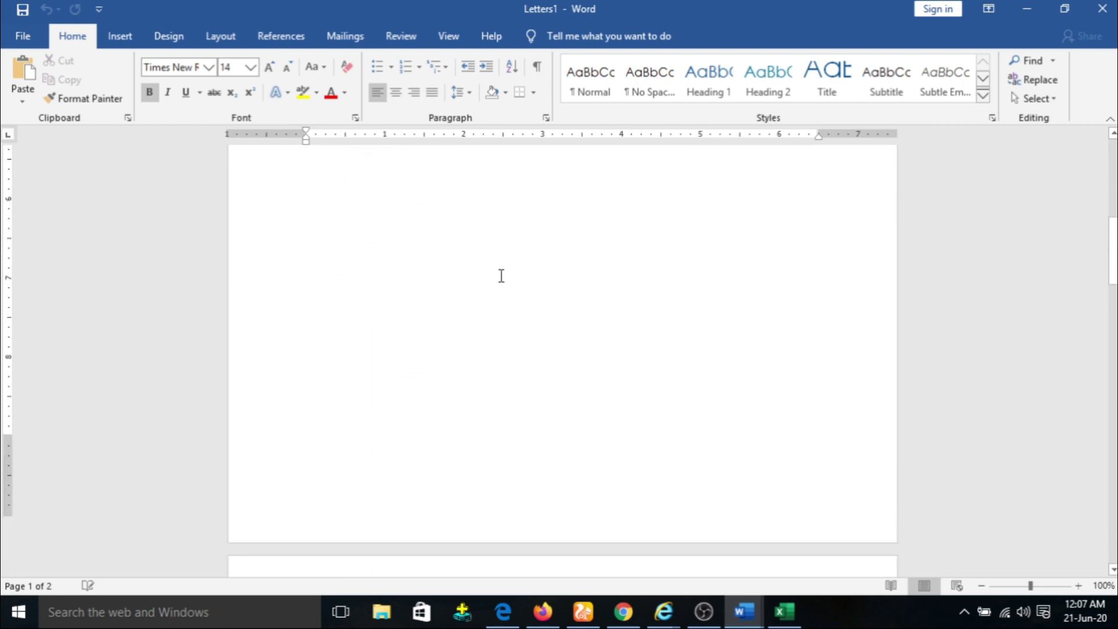
scroll(425, 214, "down", 10)
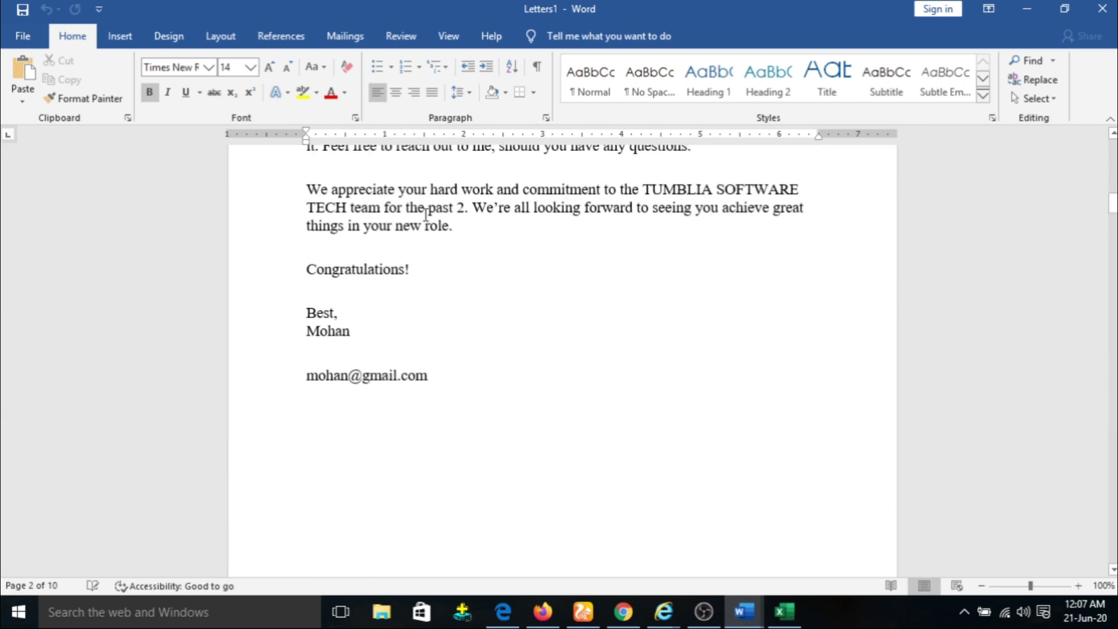
scroll(426, 216, "down", 10)
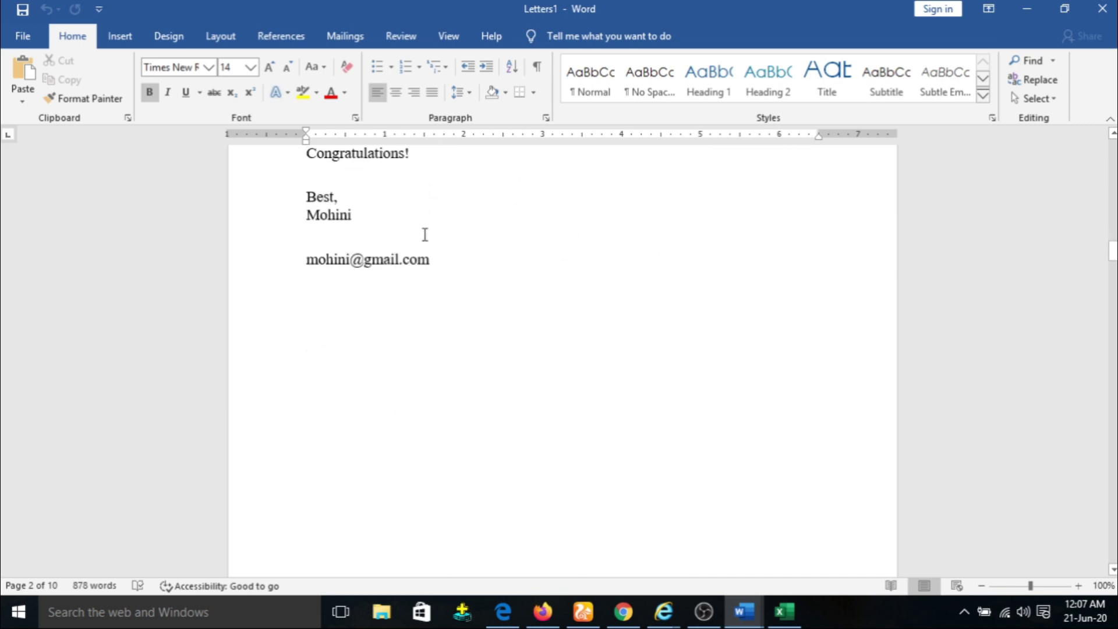
scroll(457, 304, "down", 10)
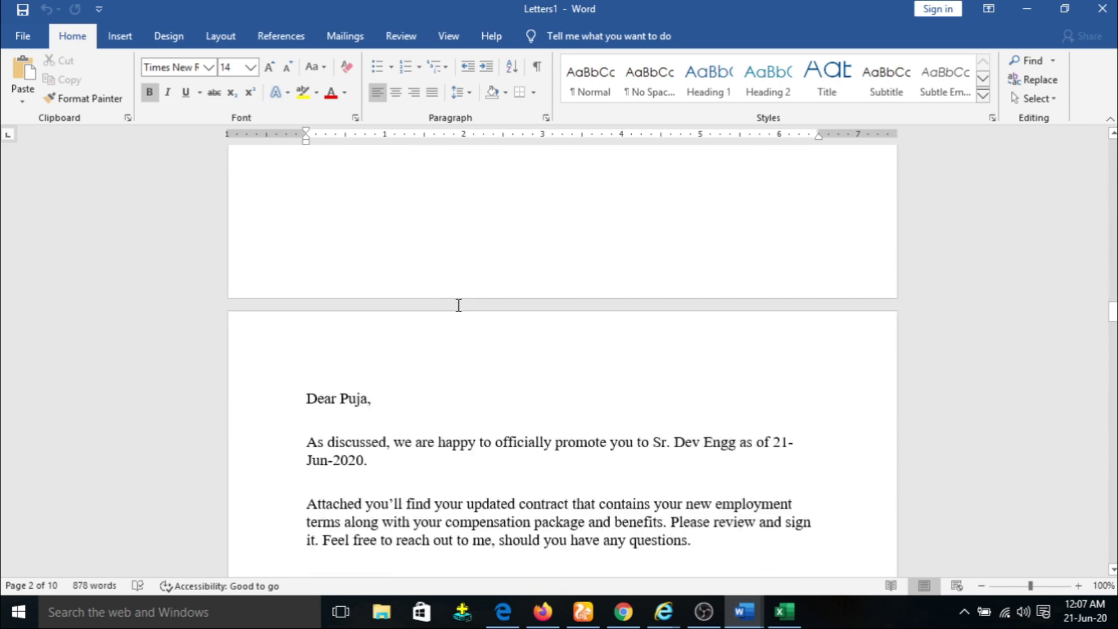
Check the recipients in the Promotion list workbook in Excel, return to the Letters1 document in Word, and review the letters after the fifth.
left_click(784, 613)
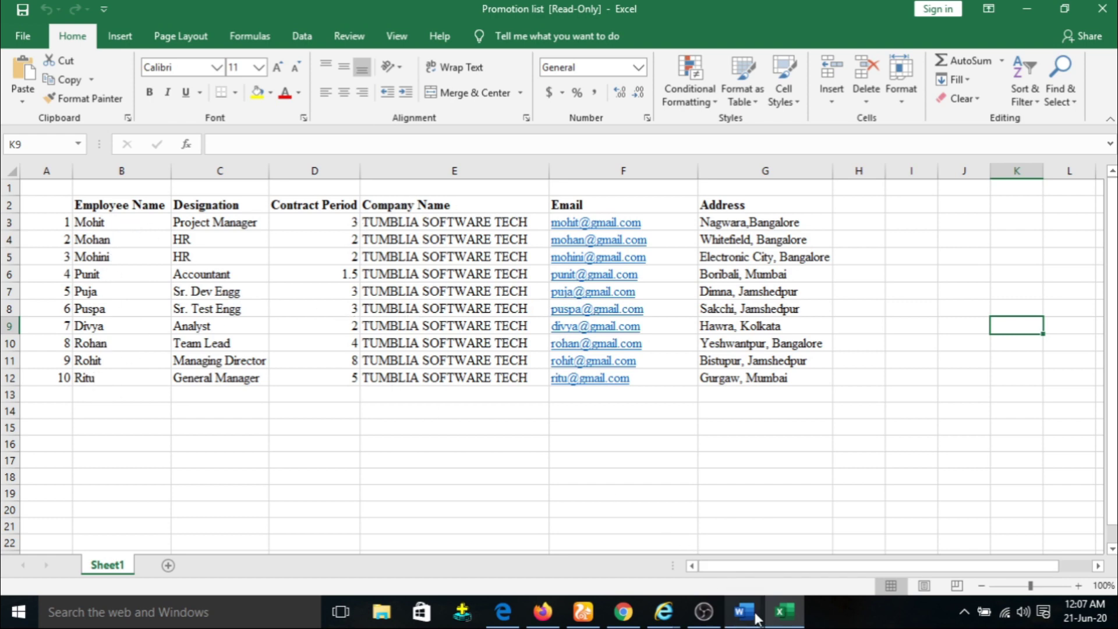
mouse_move(744, 612)
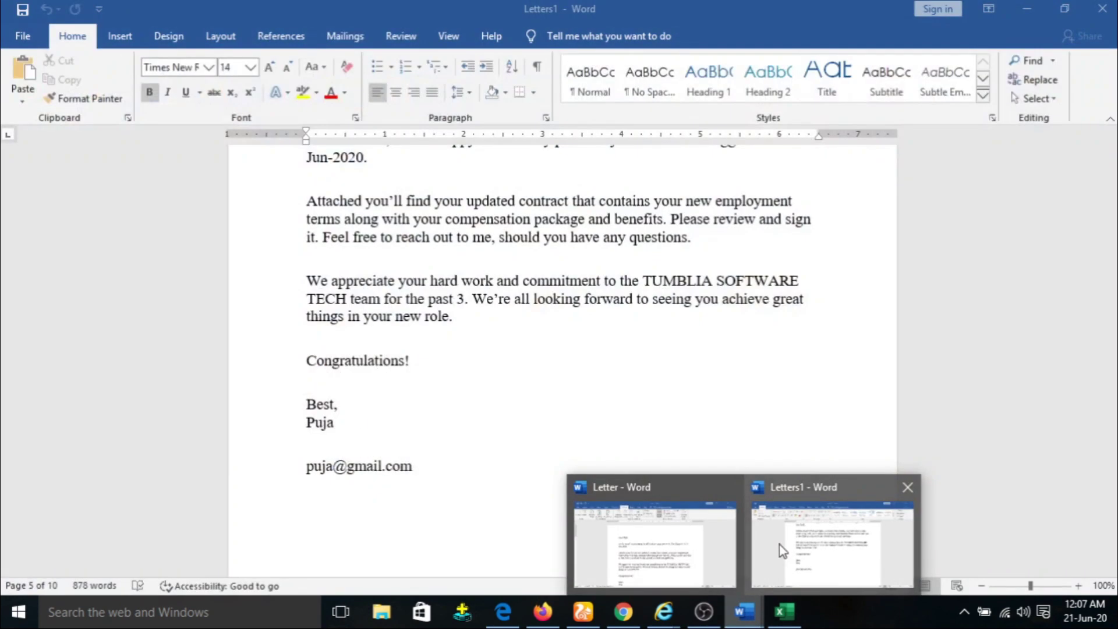
left_click(781, 544)
scroll(651, 290, "down", 18)
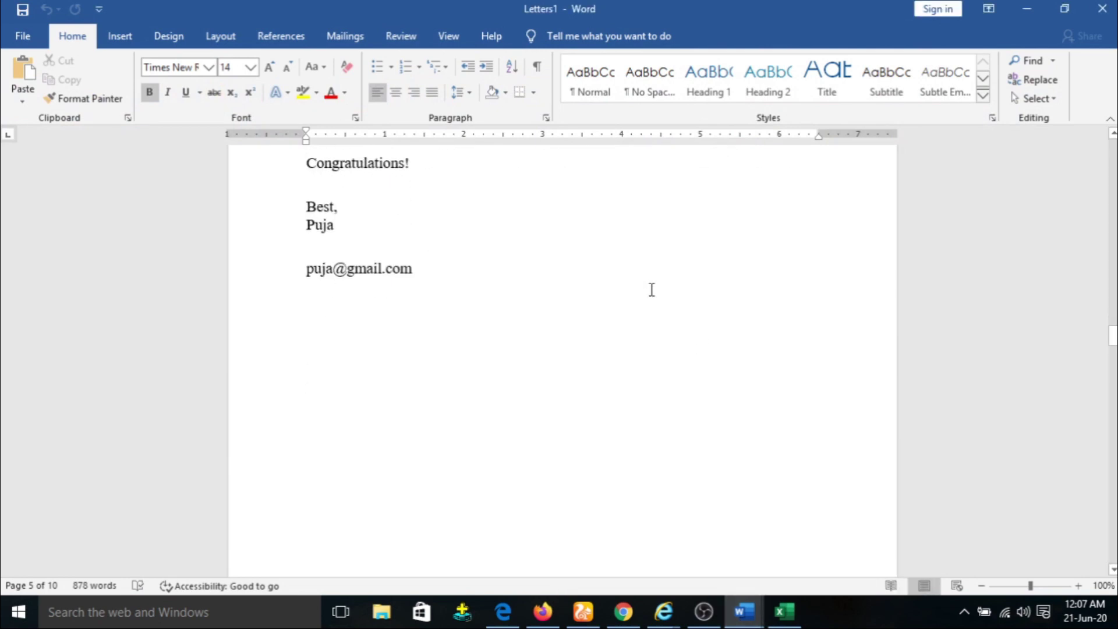
scroll(651, 290, "down", 1)
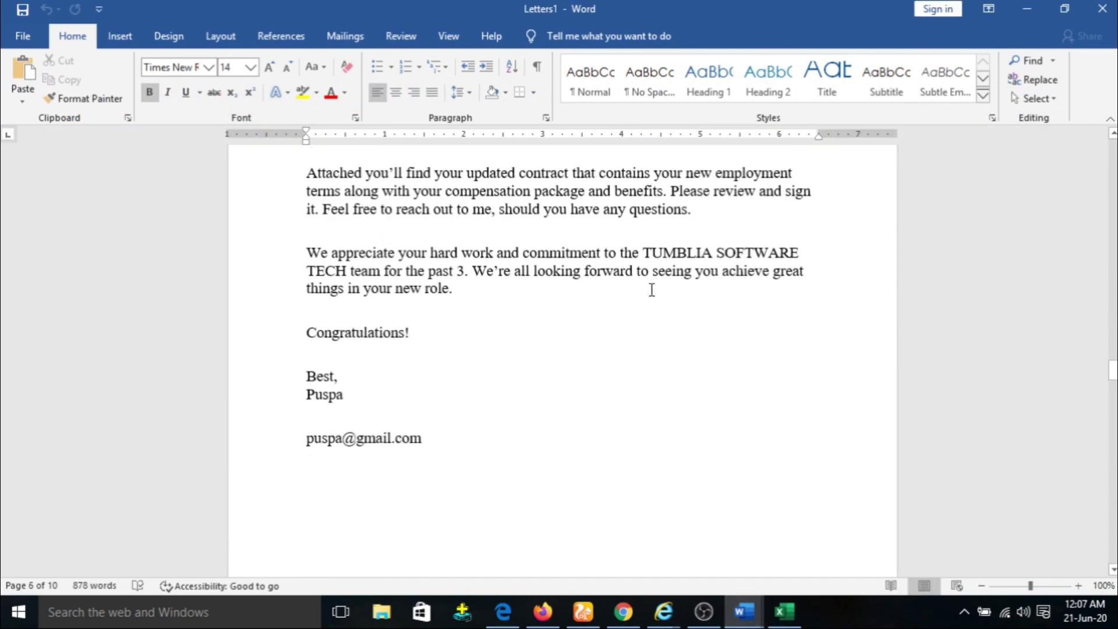
scroll(651, 289, "down", 9)
scroll(651, 289, "up", 9)
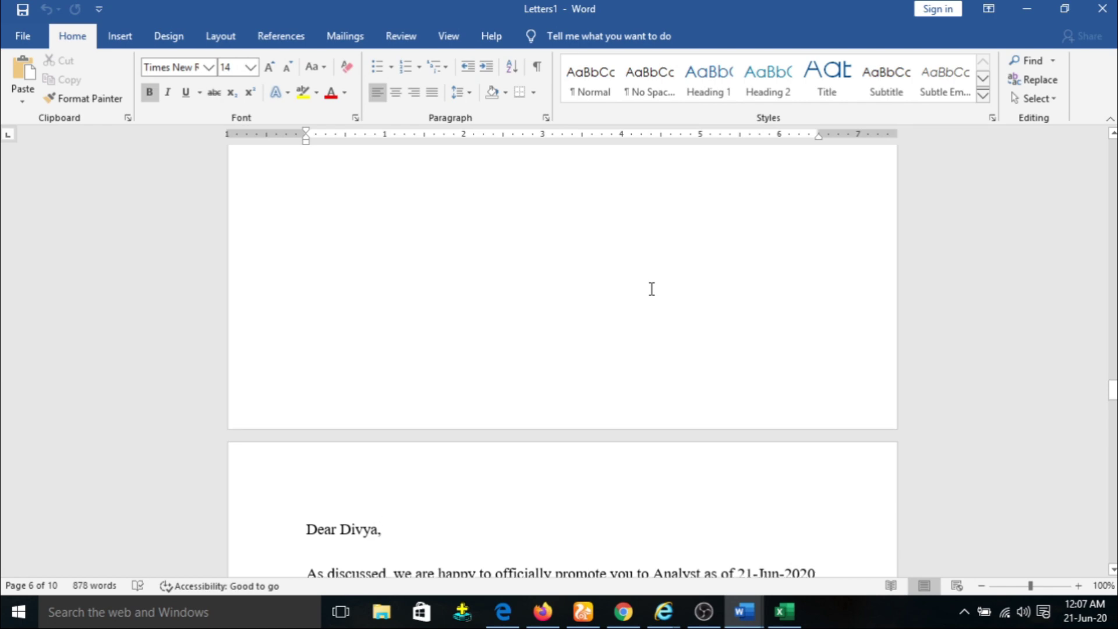
scroll(652, 290, "up", 20)
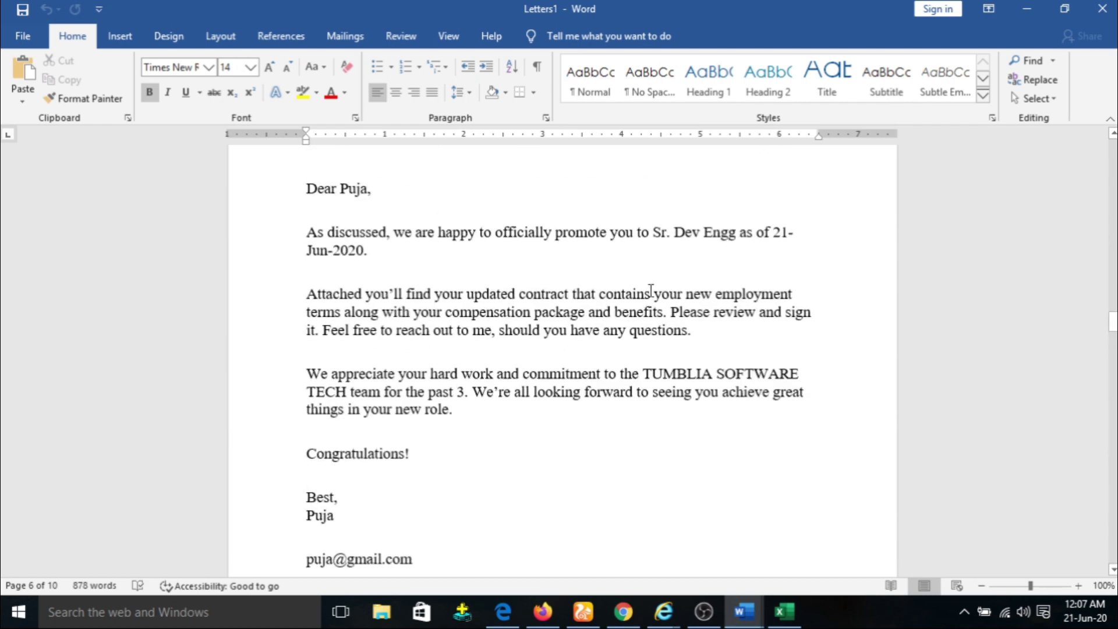
Examine the merged letters and print settings in the print preview, and return to the document without printing.
left_click(29, 42)
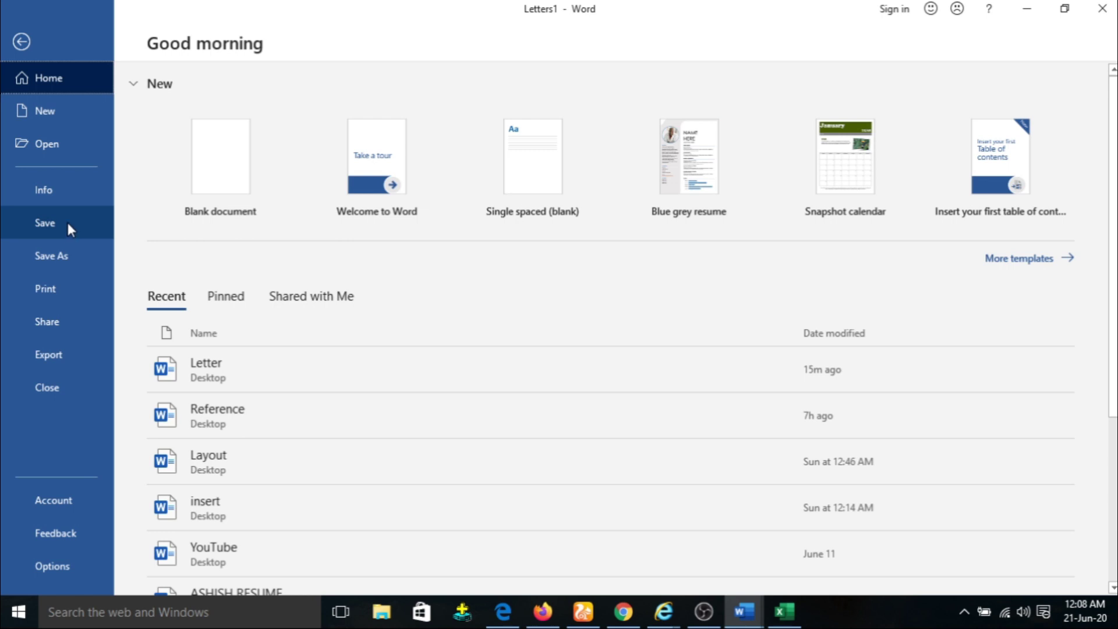
left_click(48, 290)
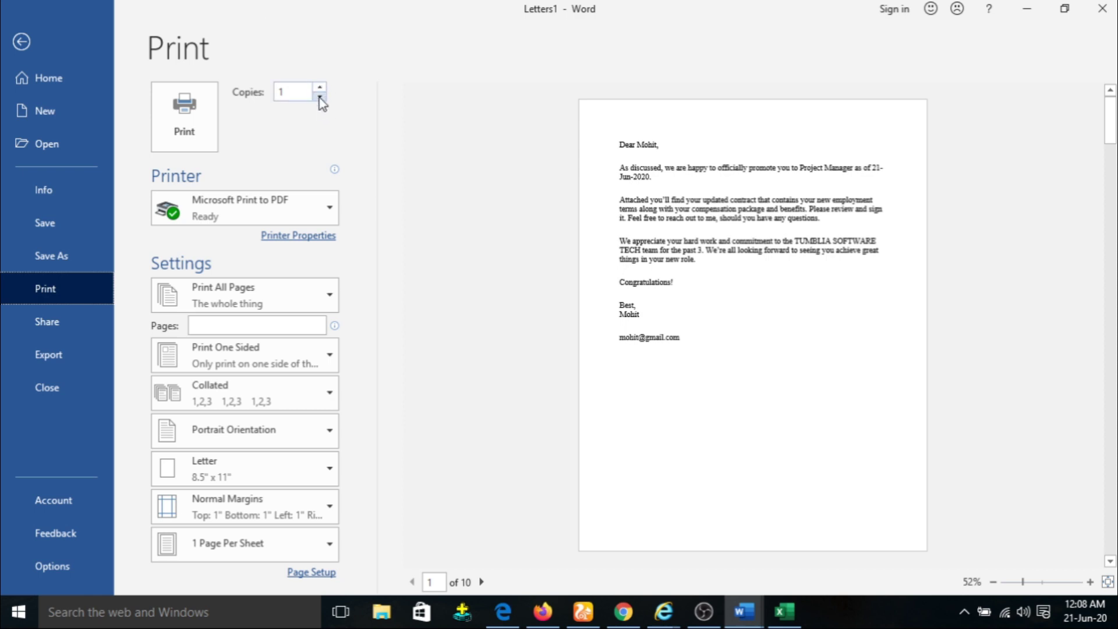
scroll(703, 223, "down", 9)
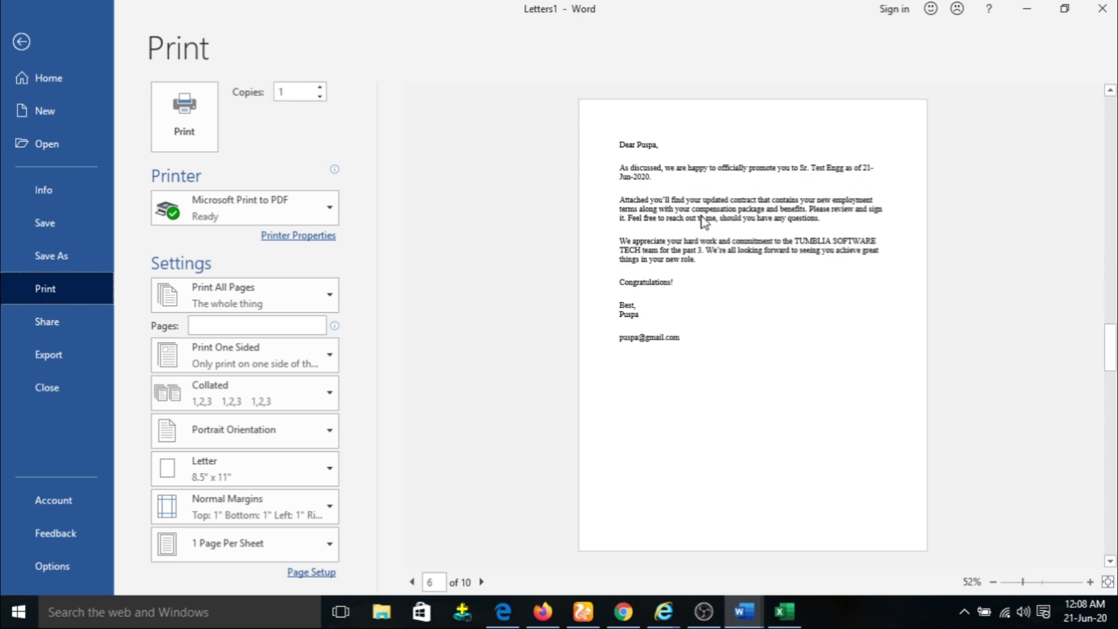
scroll(706, 222, "up", 9)
scroll(706, 220, "down", 3)
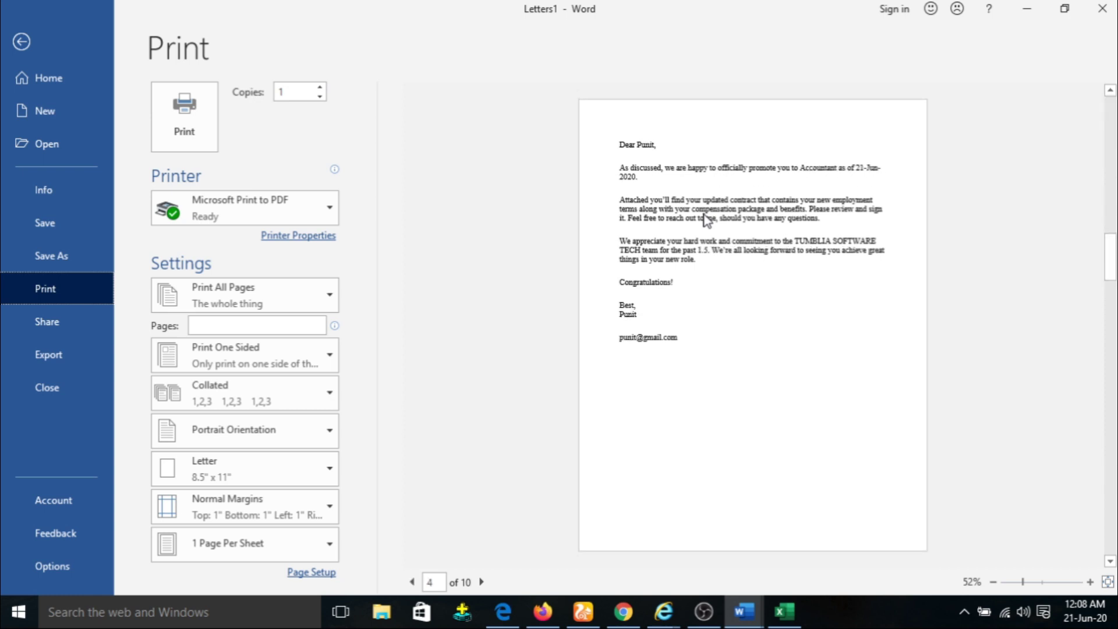
scroll(706, 220, "down", 3)
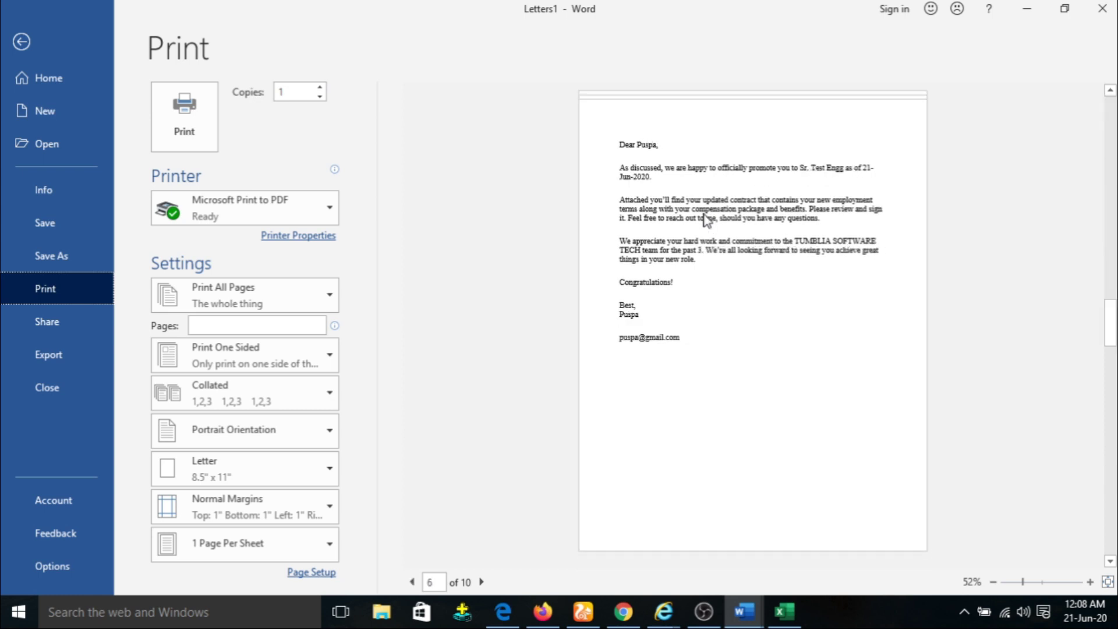
scroll(706, 220, "up", 6)
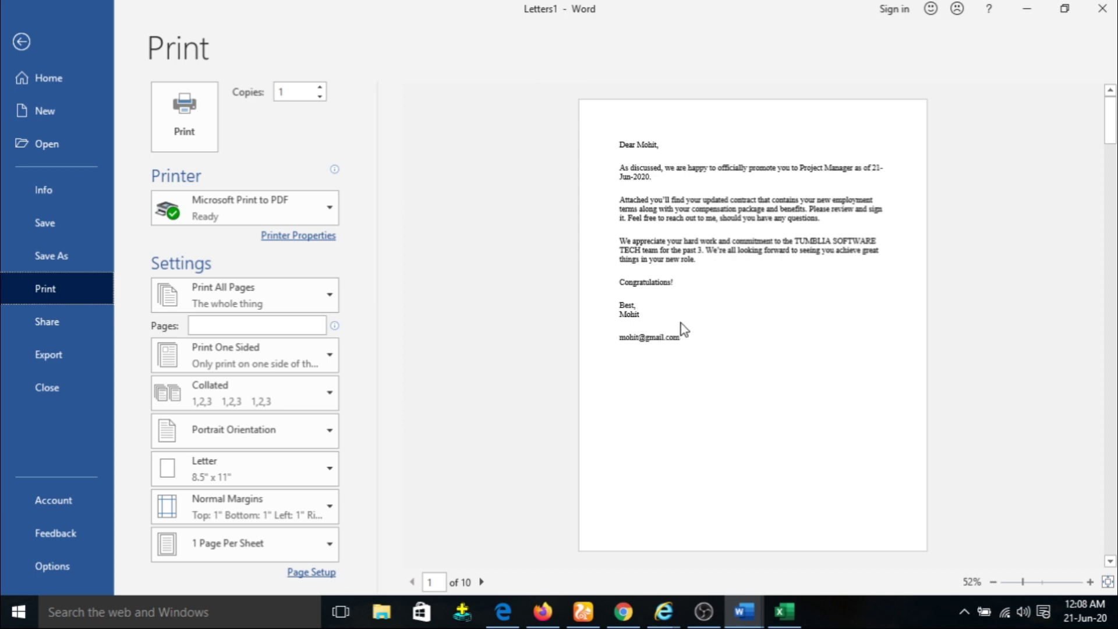
left_click(20, 43)
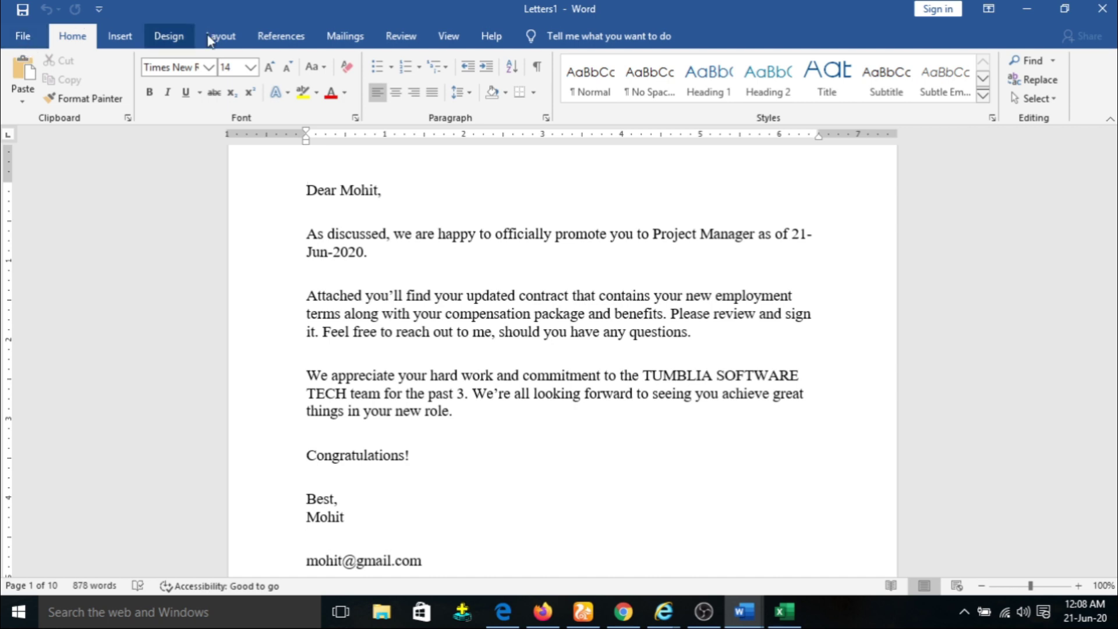
Examine the settings for creating a single envelope, and close them without making an envelope.
scroll(477, 350, "up", 1)
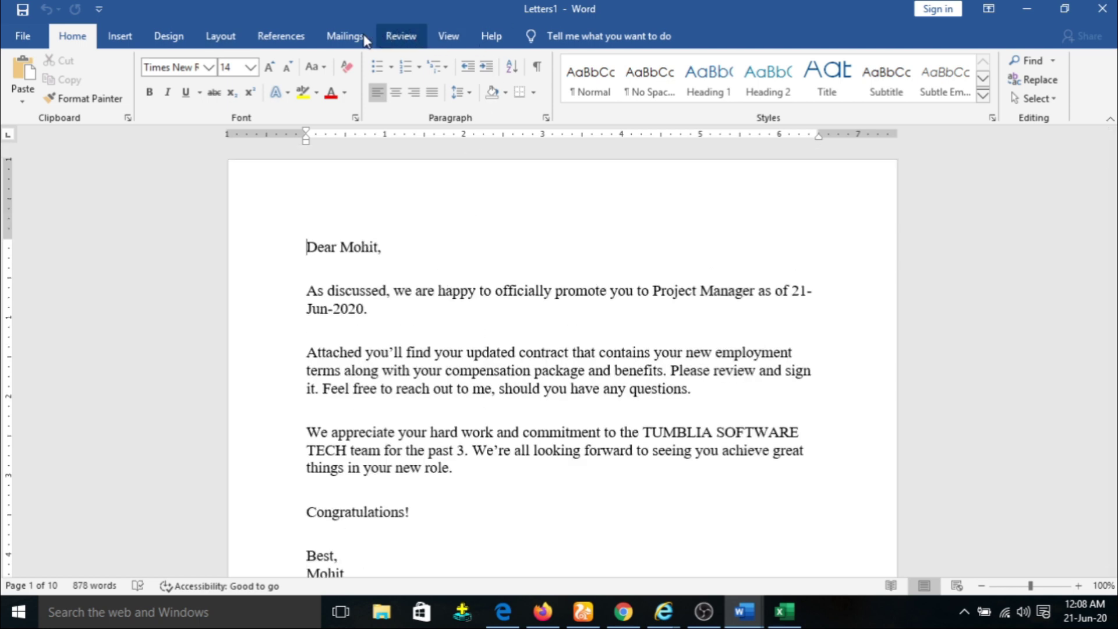
left_click(346, 36)
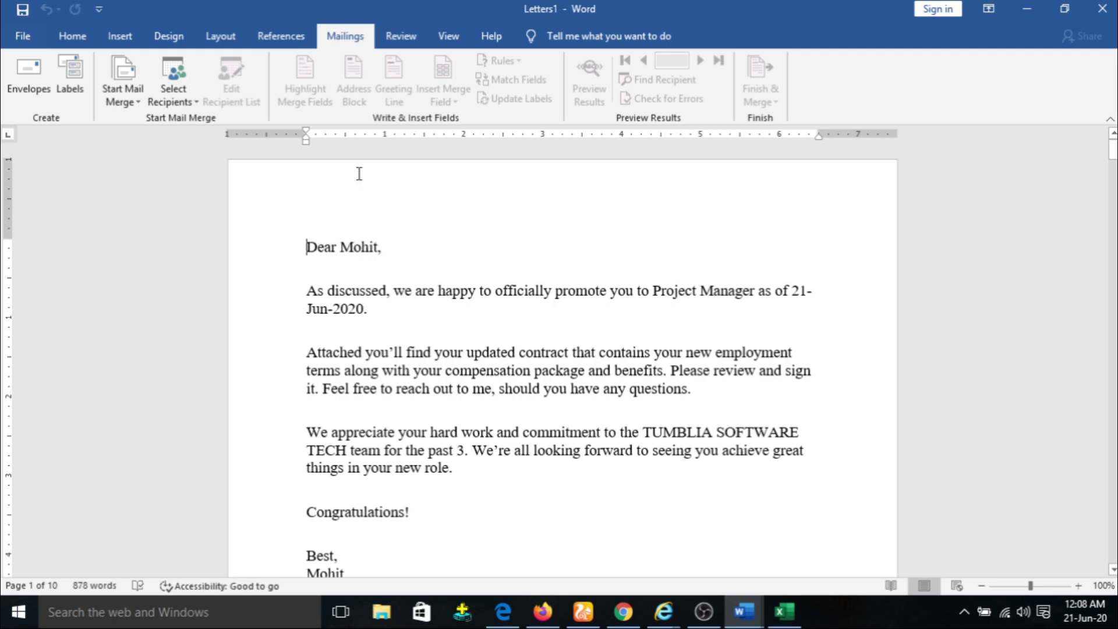
left_click(30, 79)
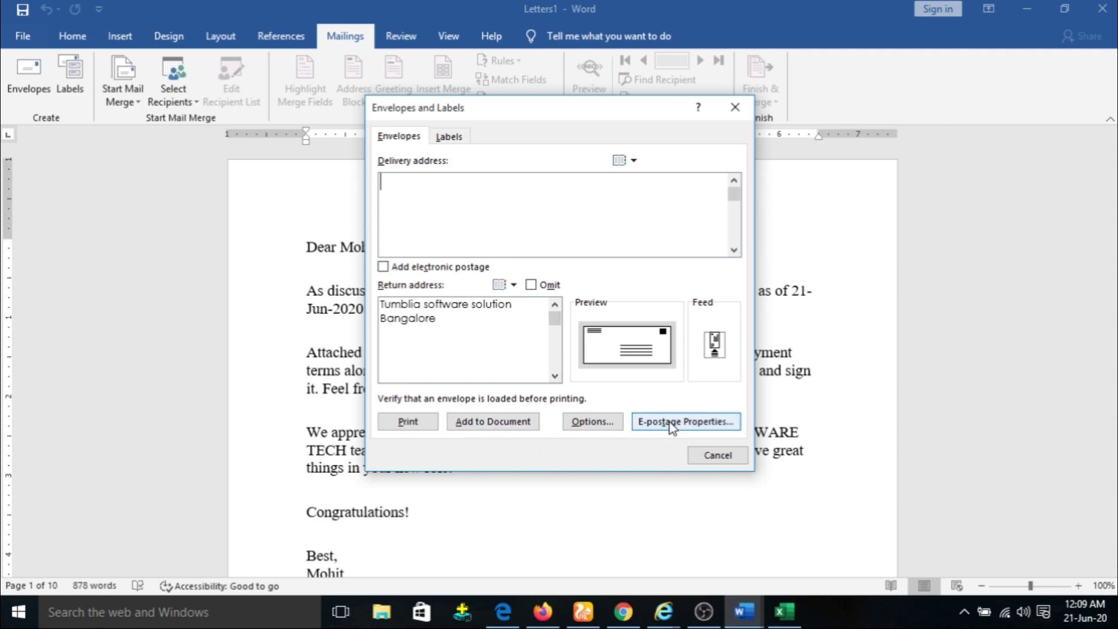
left_click(731, 456)
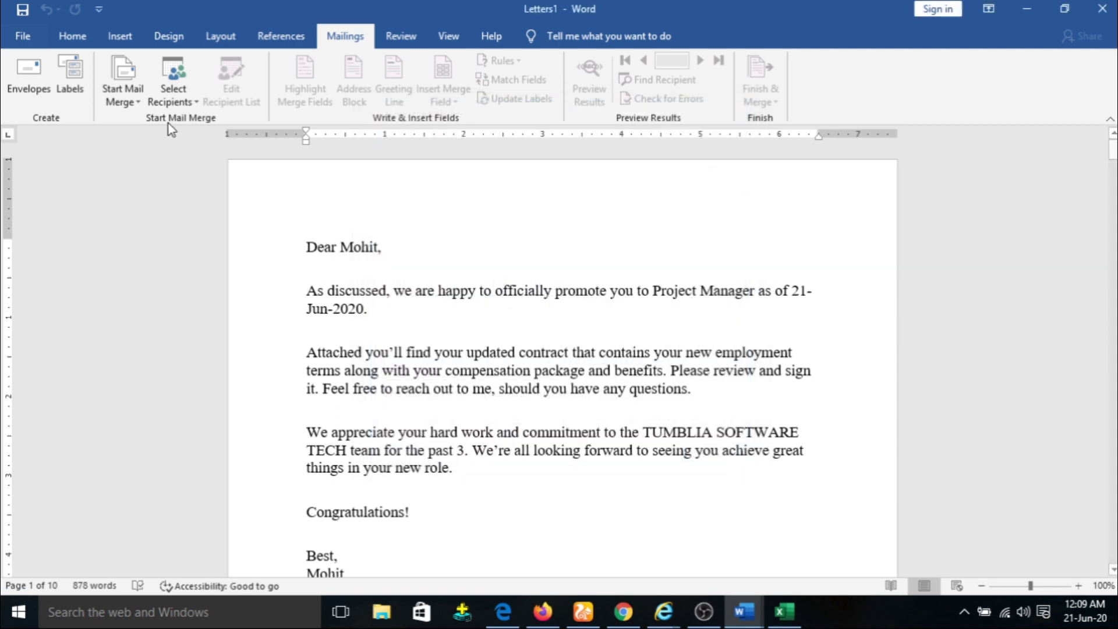
Try to convert the Letters1 document into an envelope mail merge with envelope size 10, and check the resulting pages.
left_click(140, 100)
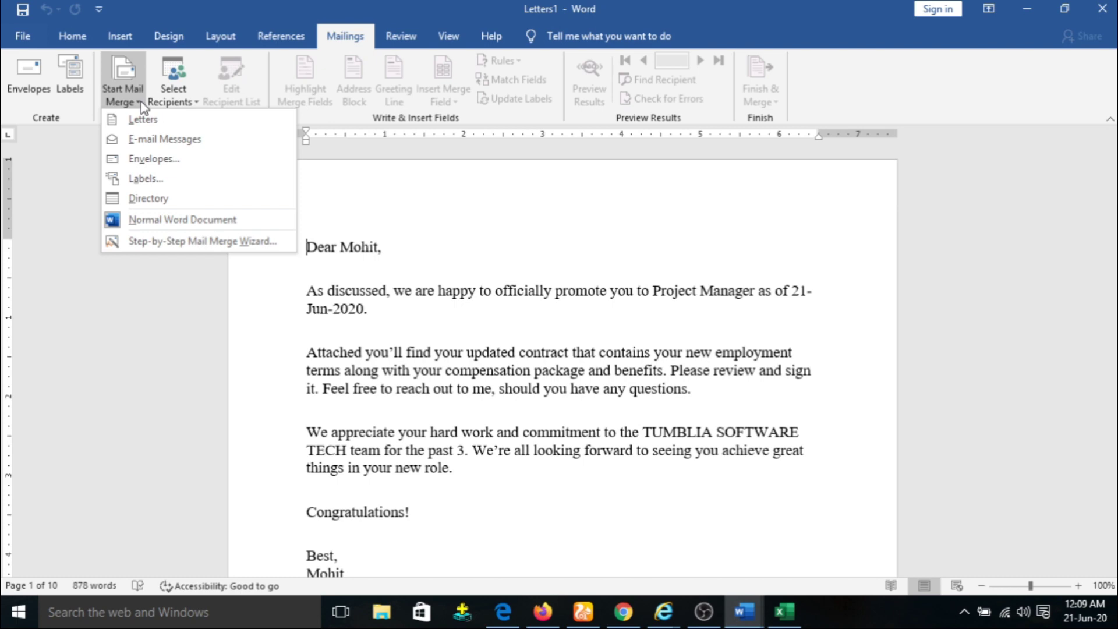
left_click(173, 163)
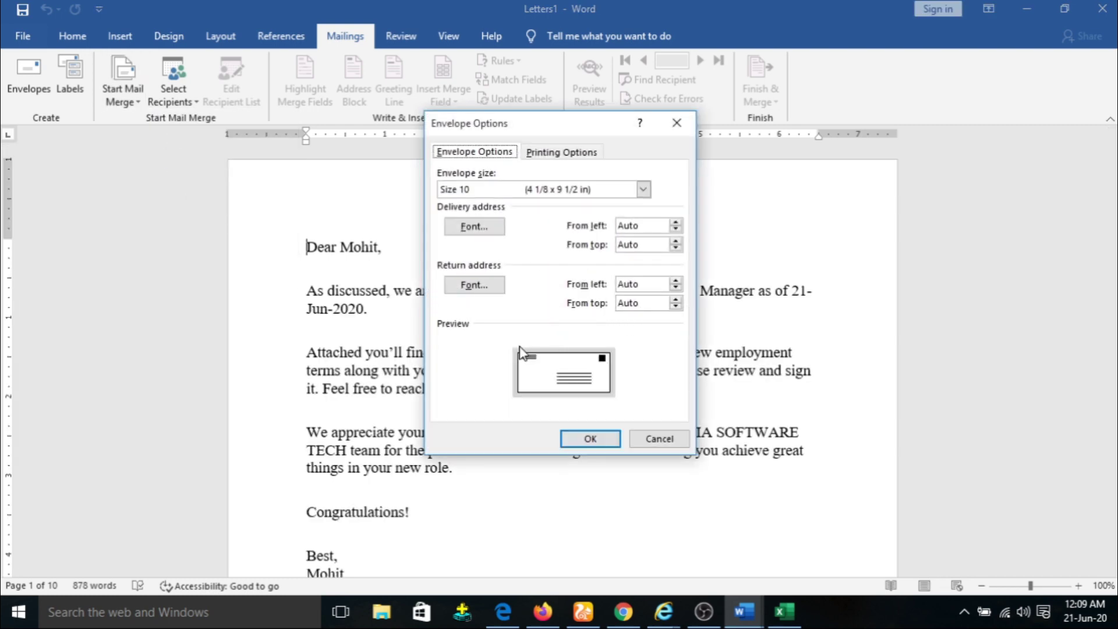
left_click(643, 190)
left_click(644, 191)
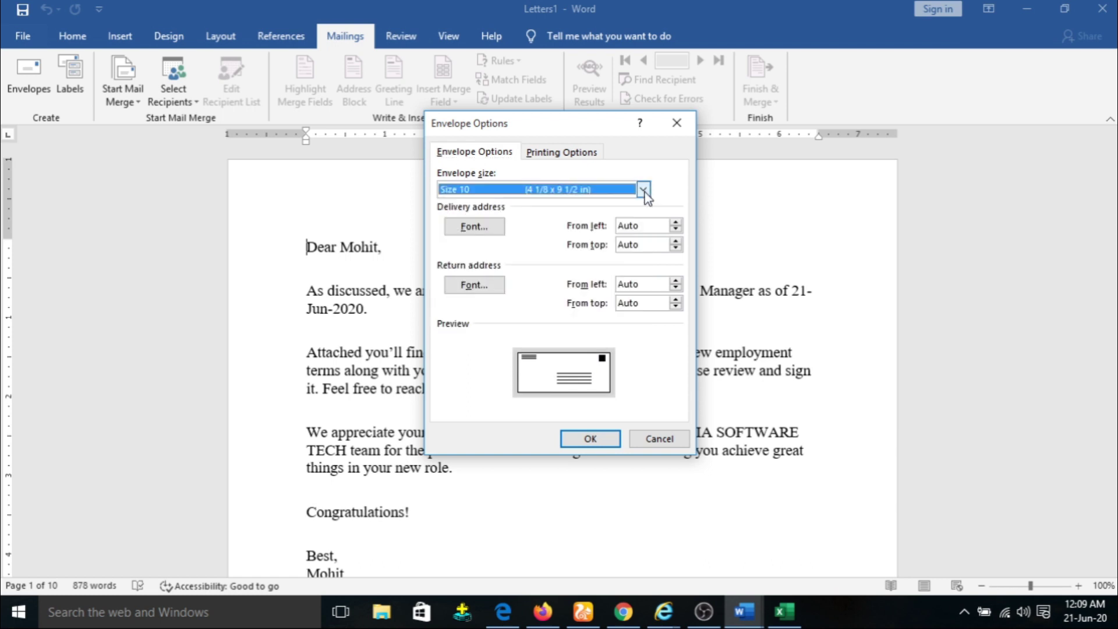
left_click(585, 440)
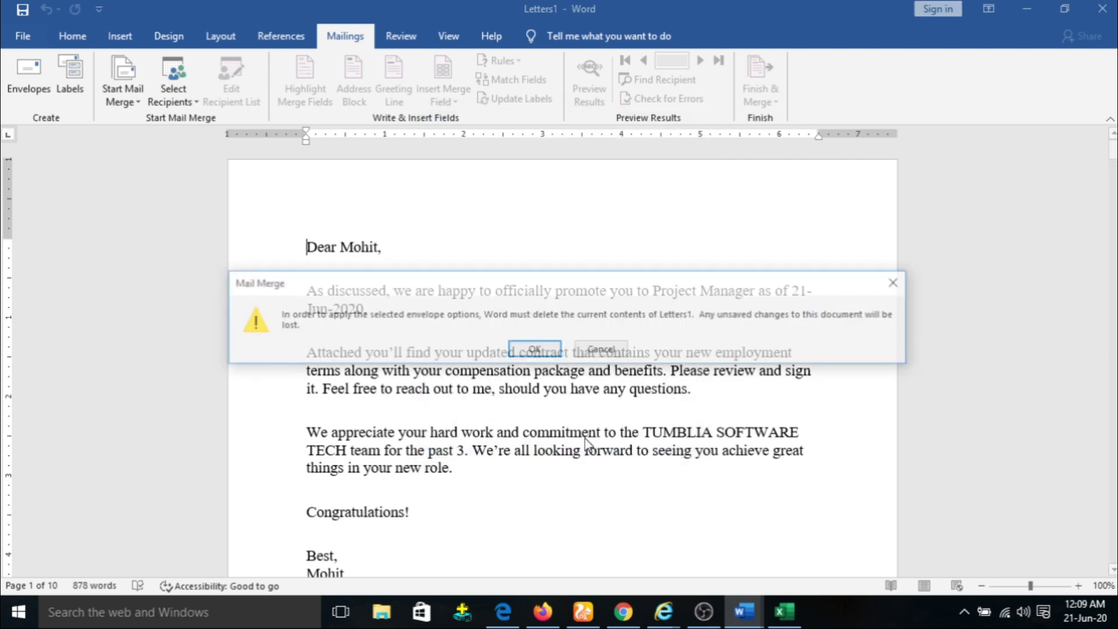
left_click(534, 349)
scroll(537, 352, "up", 5)
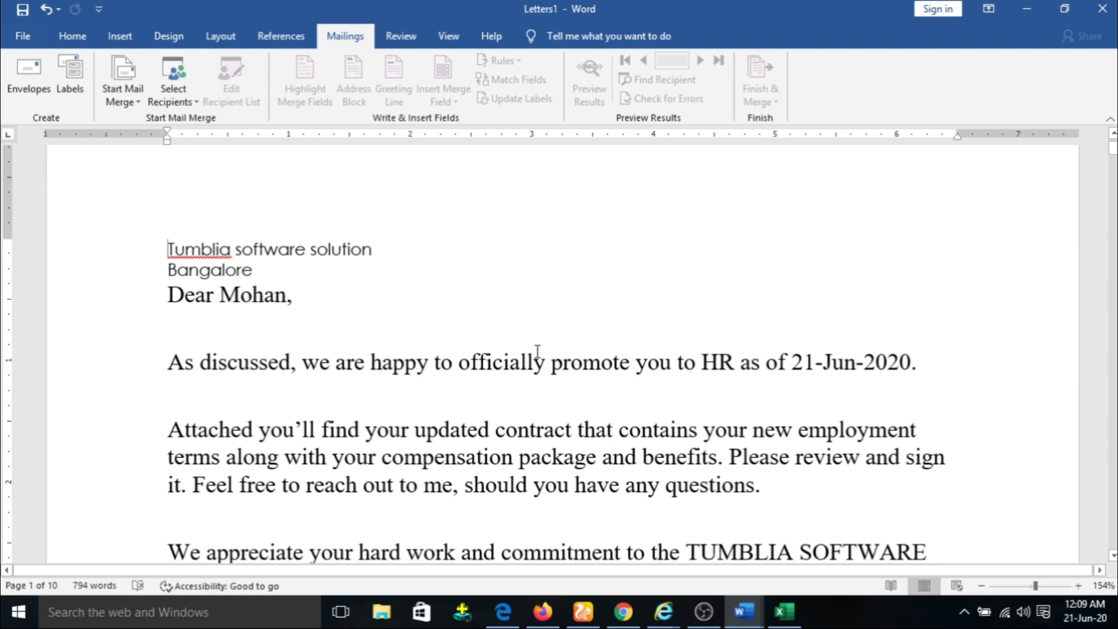
scroll(524, 272, "down", 10)
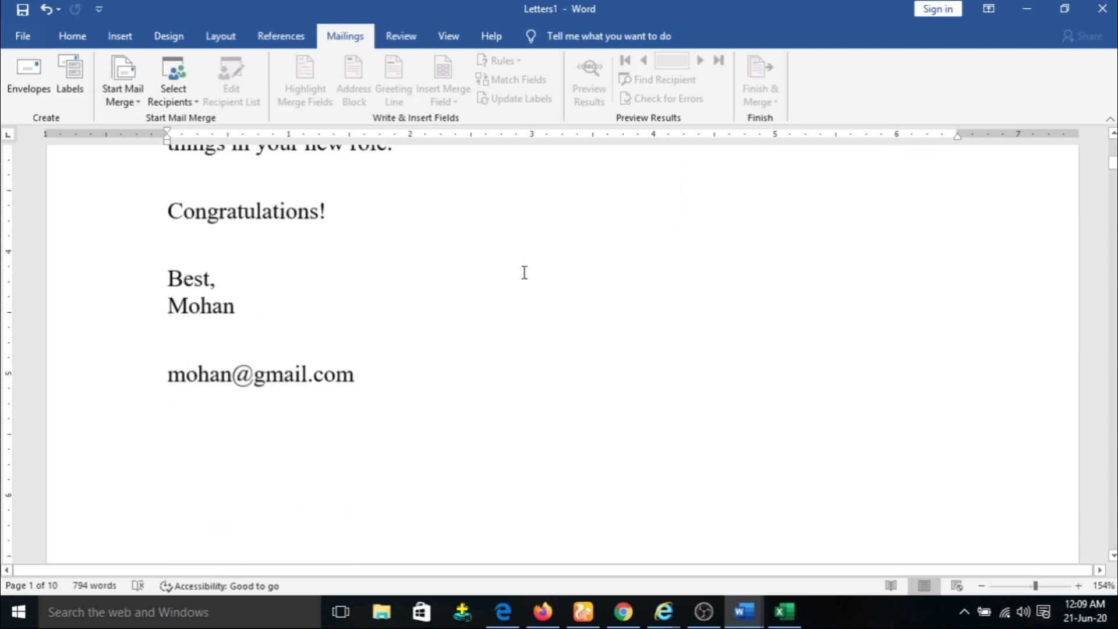
scroll(524, 272, "down", 10)
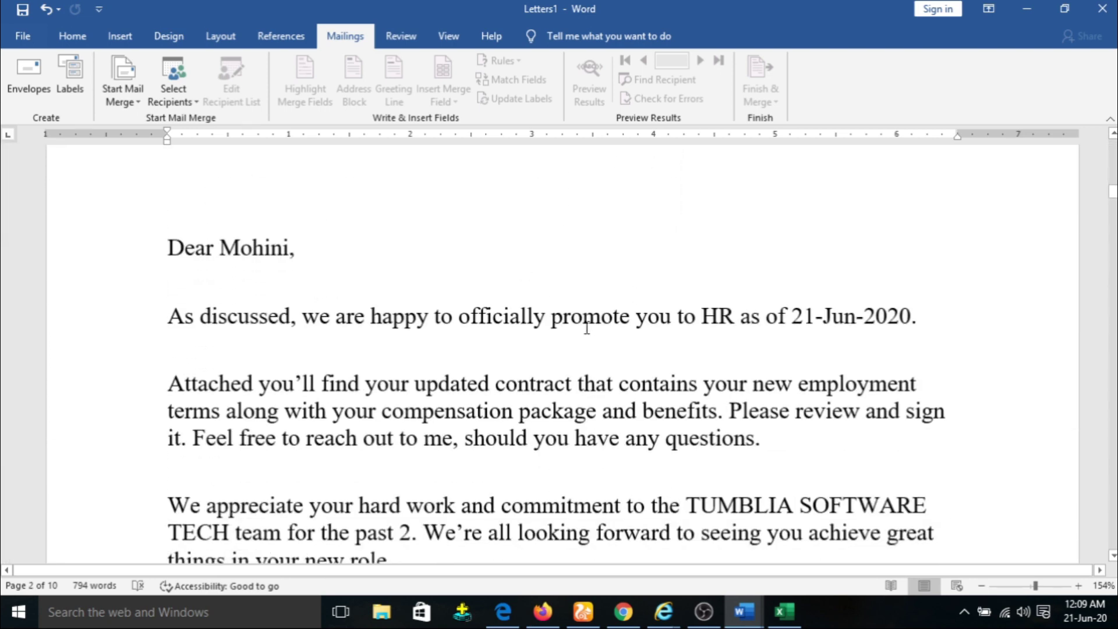
scroll(550, 387, "up", 5)
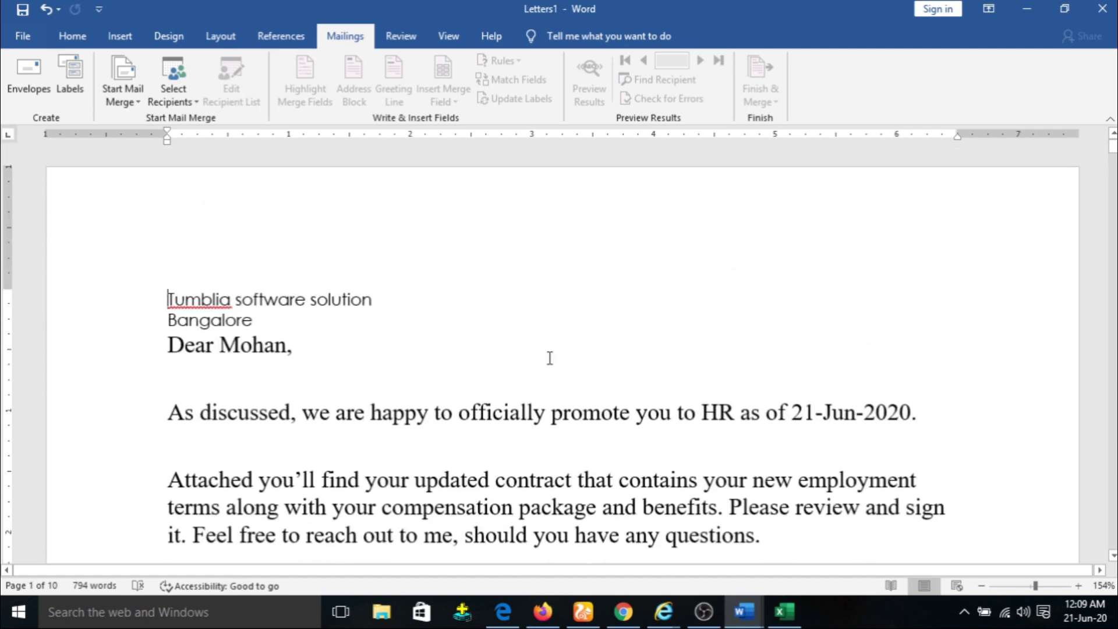
scroll(550, 357, "down", 4)
scroll(549, 332, "up", 5)
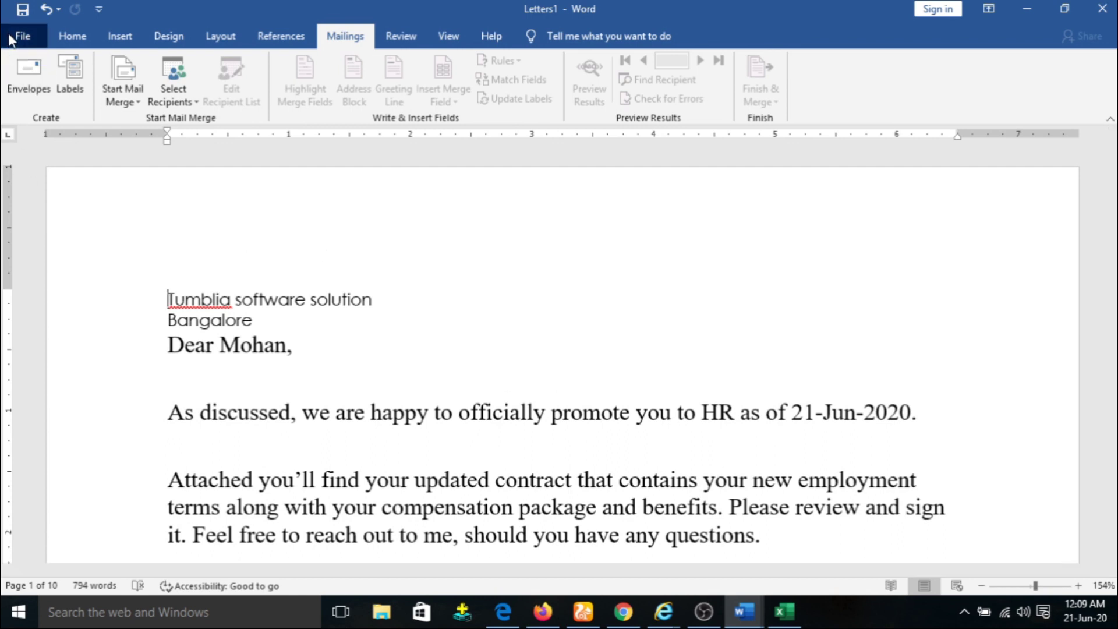
Create a new blank document for the envelope mail merge.
left_click(24, 35)
left_click(50, 119)
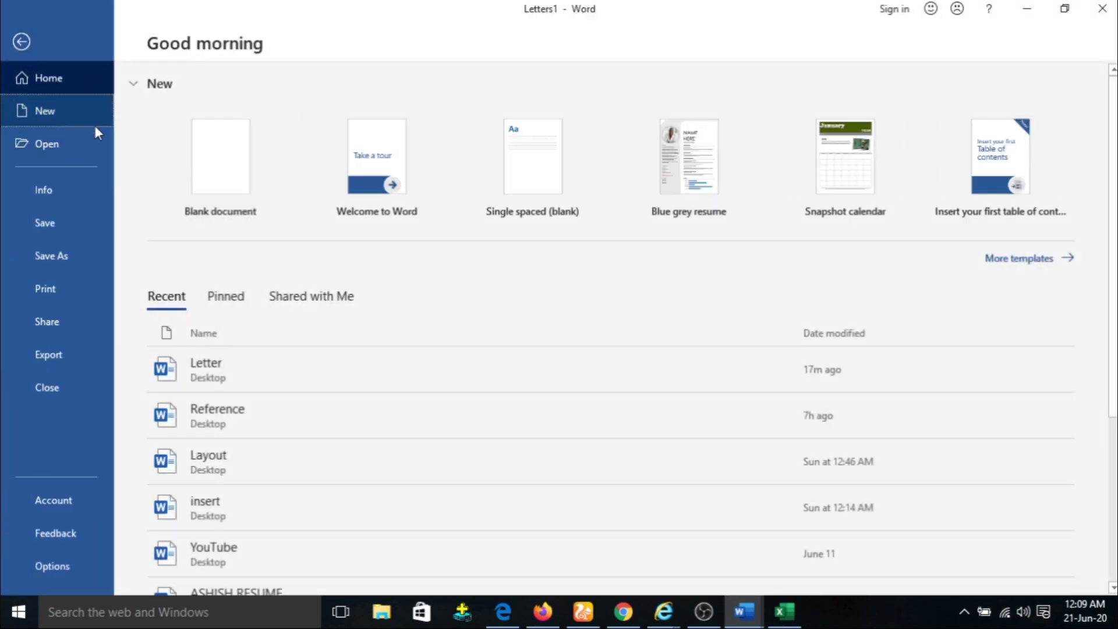
left_click(217, 162)
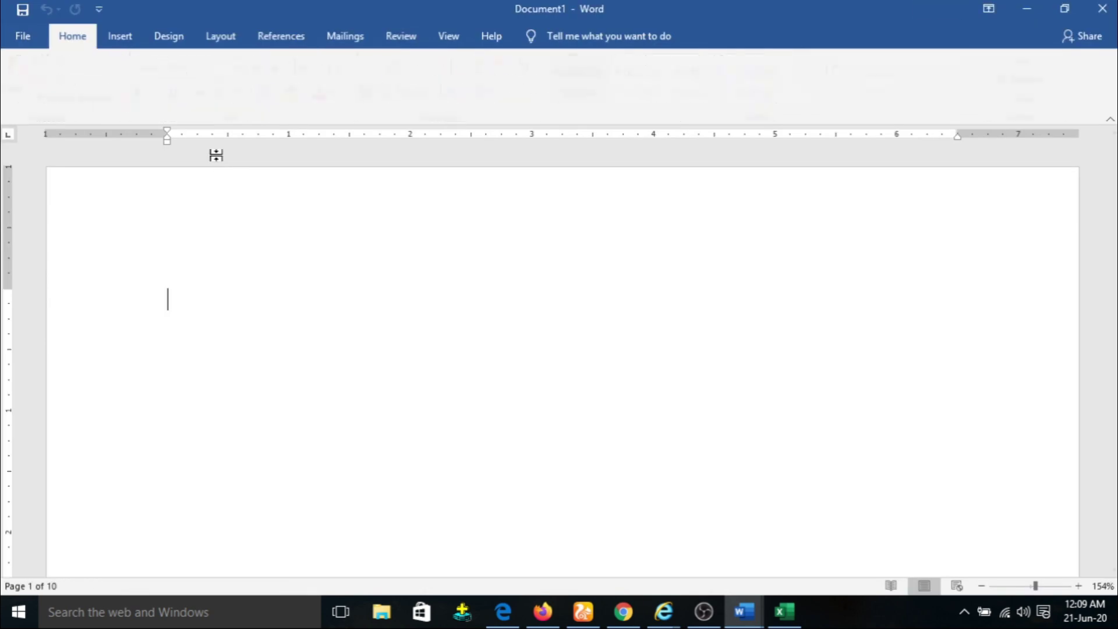
scroll(436, 293, "down", 9)
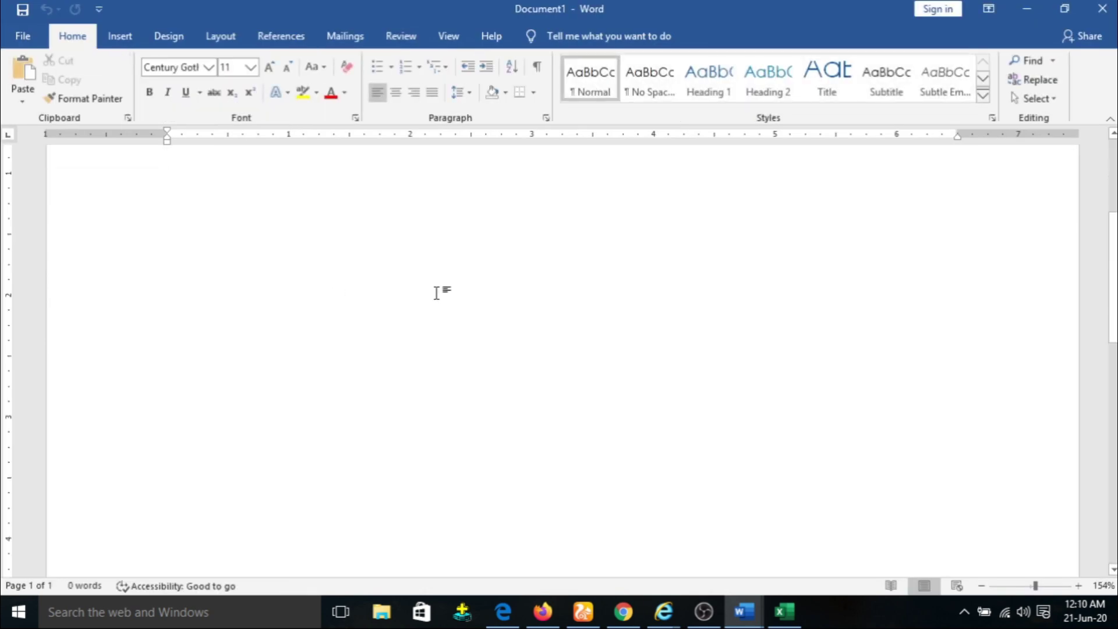
scroll(437, 293, "up", 9)
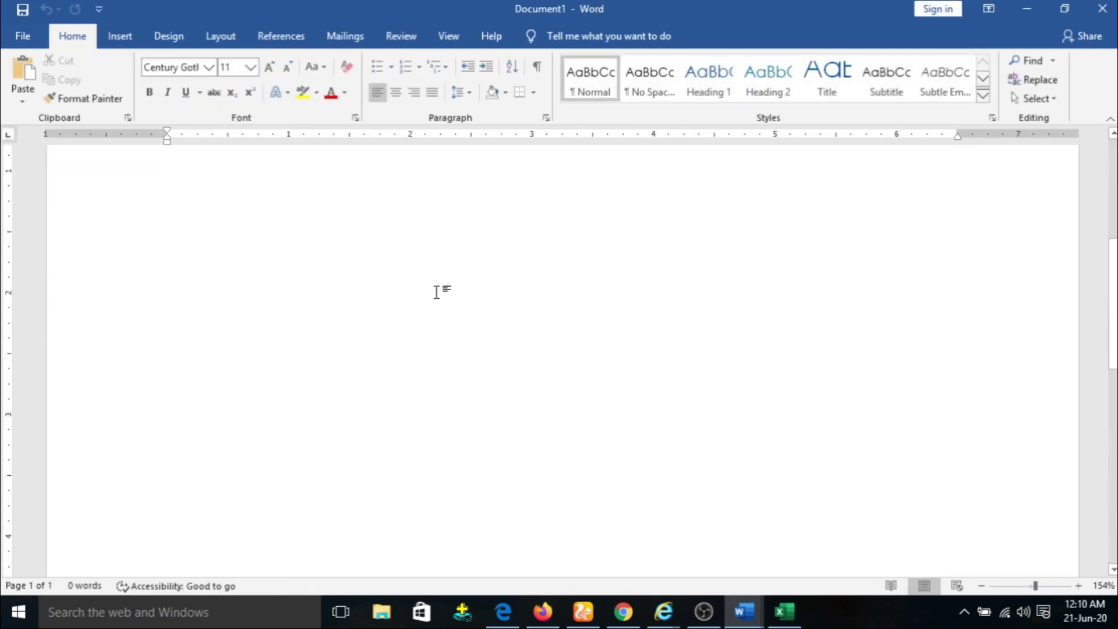
Start an envelope mail merge in the blank document with envelope size 10 (4 1/8 x 9 1/2 in), and check the layout.
left_click(359, 36)
left_click(135, 103)
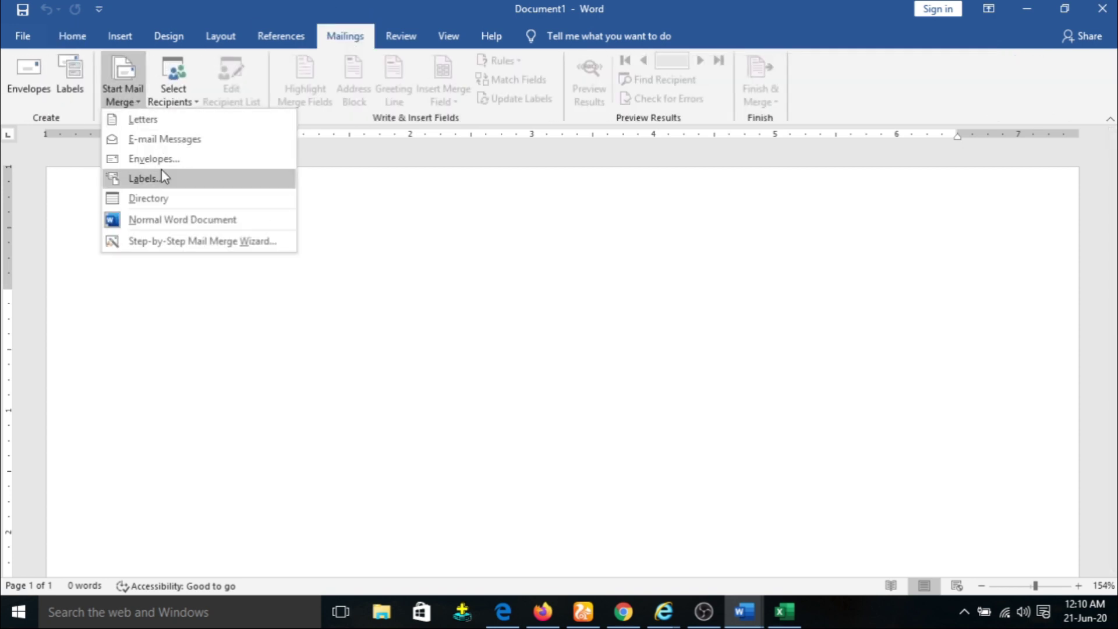
left_click(154, 159)
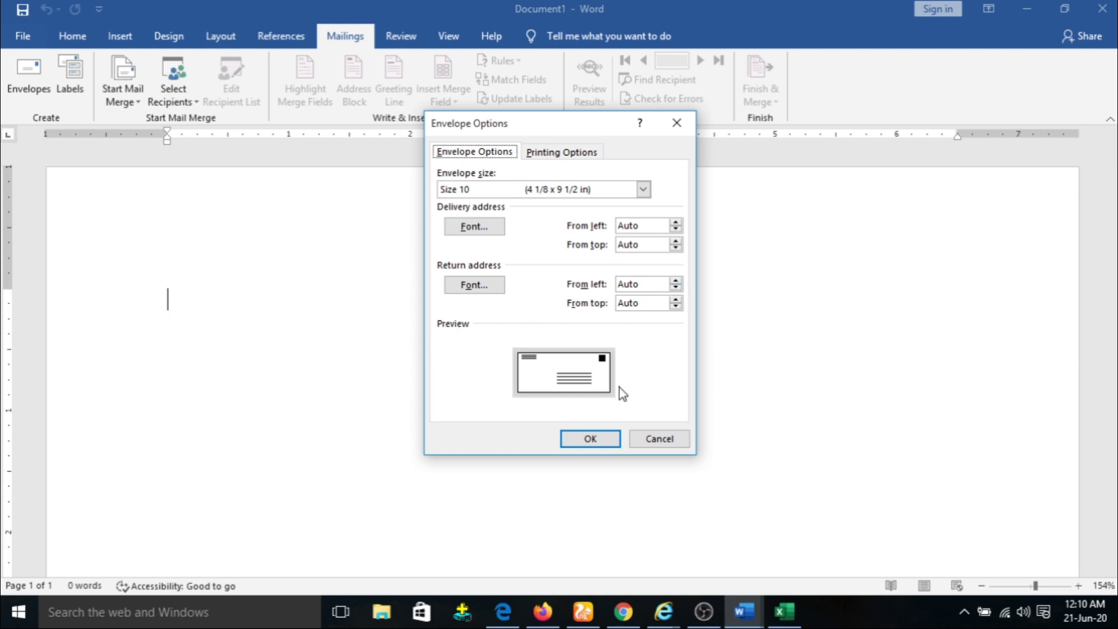
left_click(643, 190)
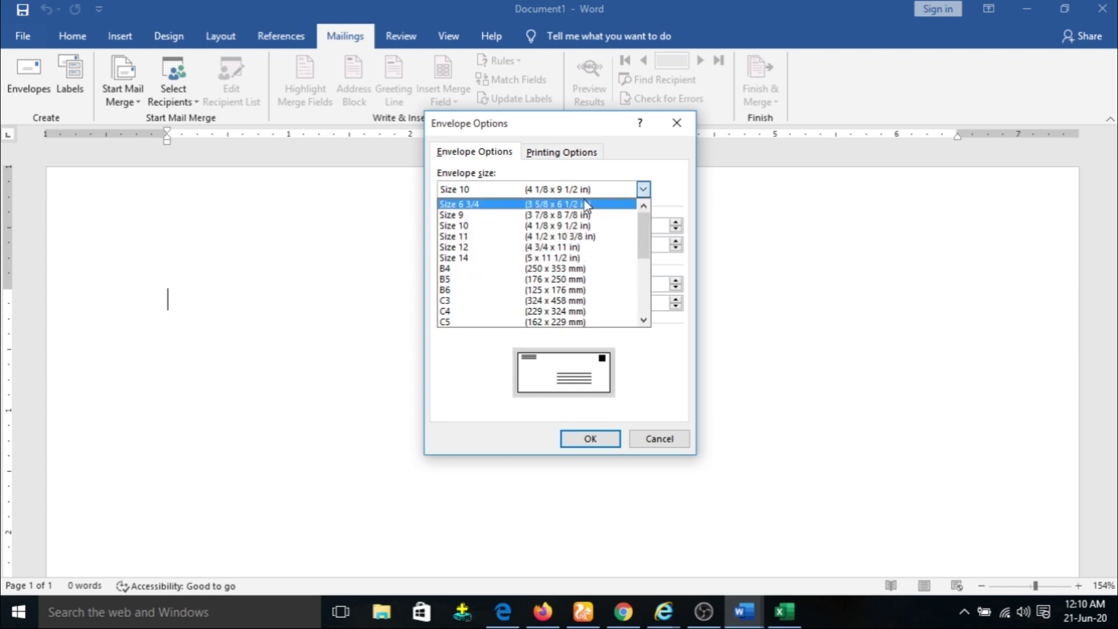
left_click(588, 224)
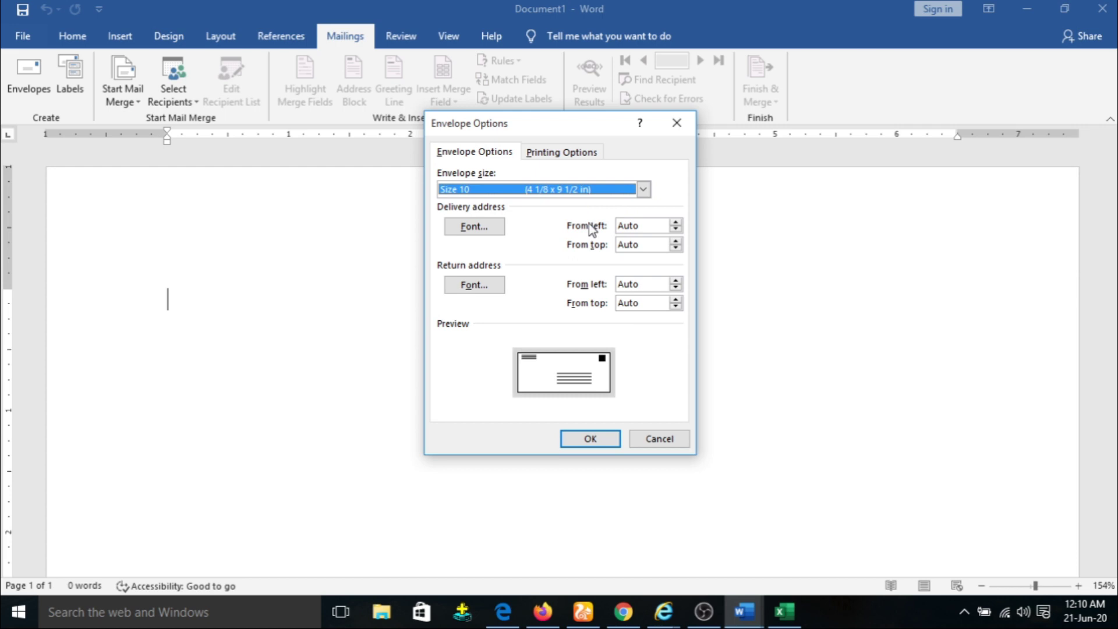
left_click(584, 441)
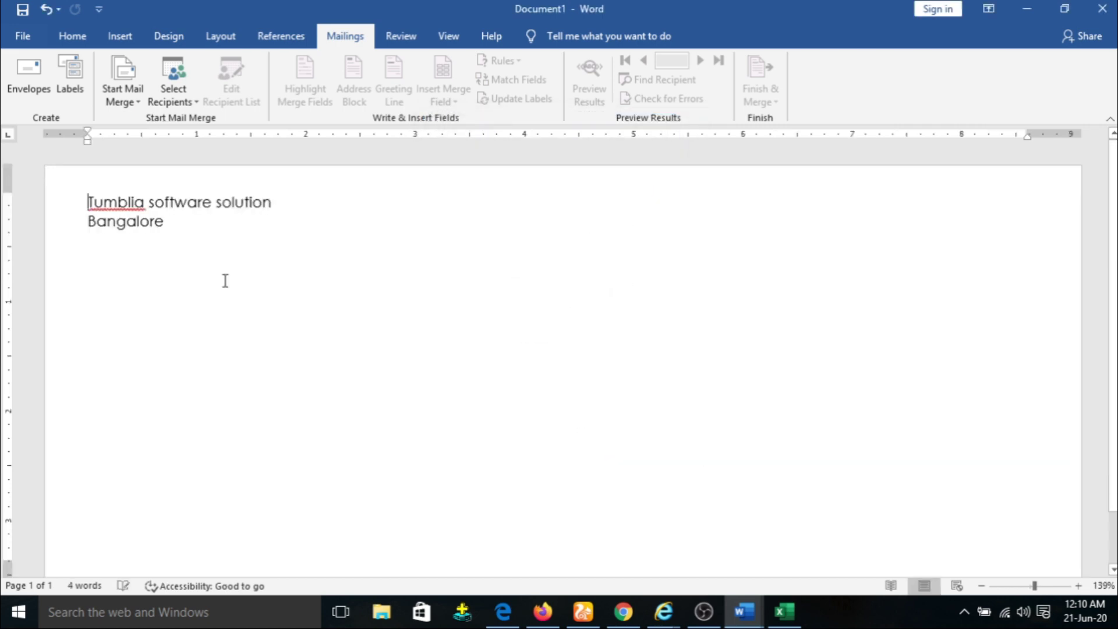
scroll(449, 266, "down", 1)
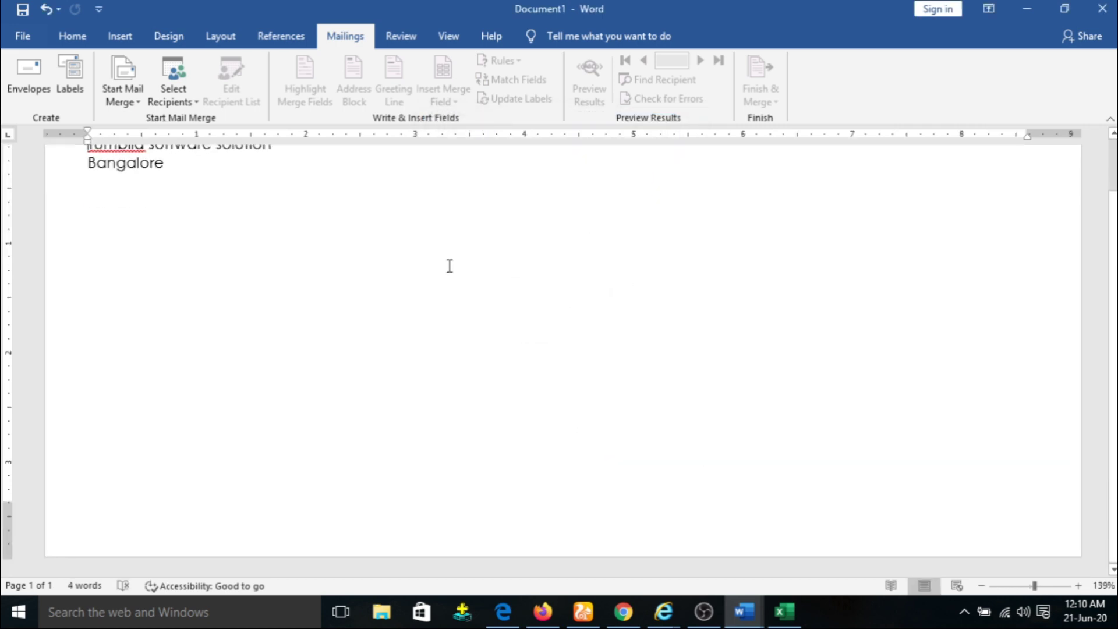
scroll(452, 315, "up", 1)
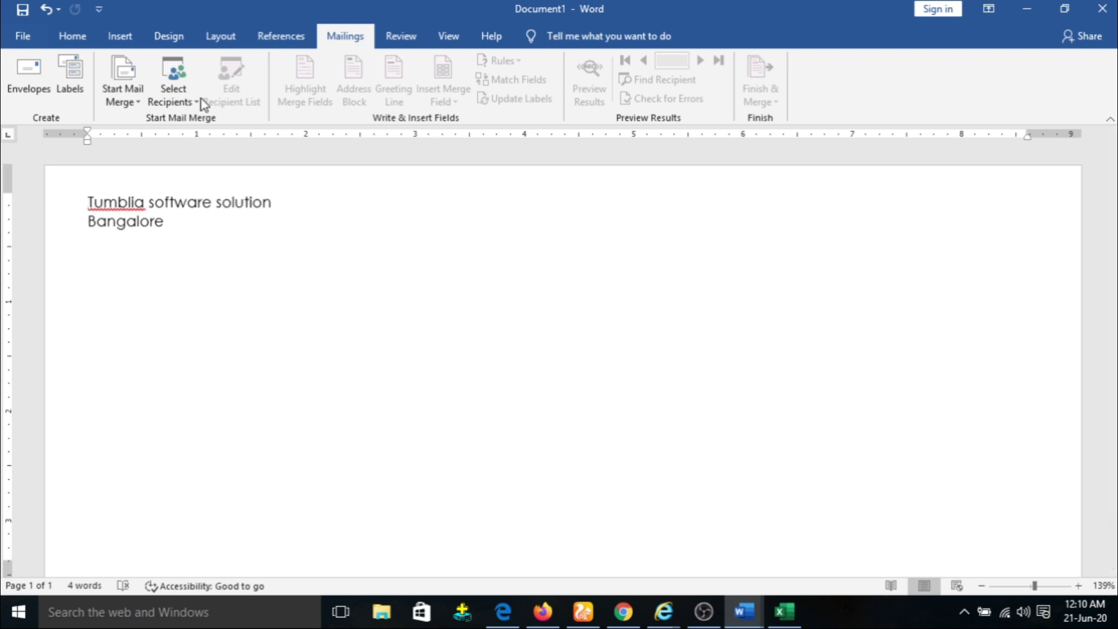
Use the Sheet1$ table of the Promotion list workbook on the Desktop as the recipient list, with the first row as column headers.
left_click(180, 98)
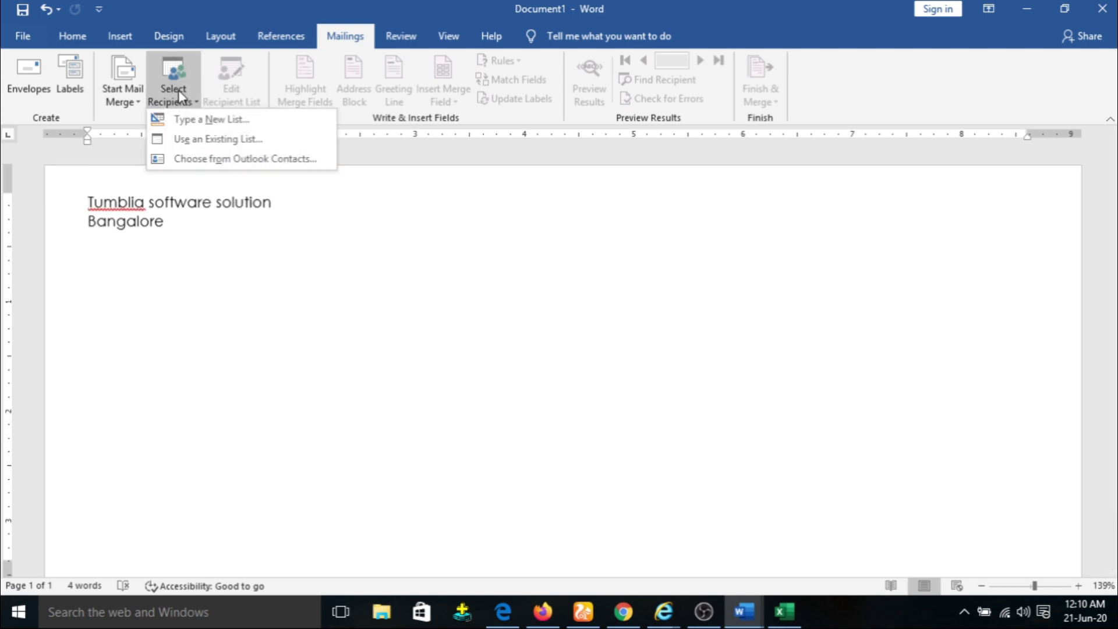
left_click(213, 141)
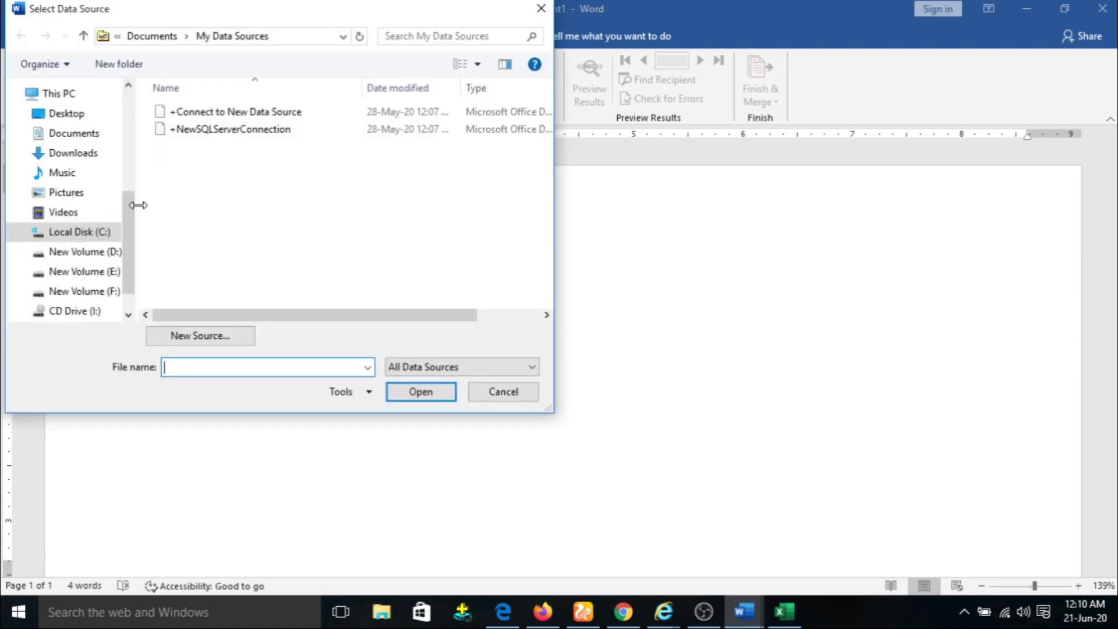
left_click(61, 113)
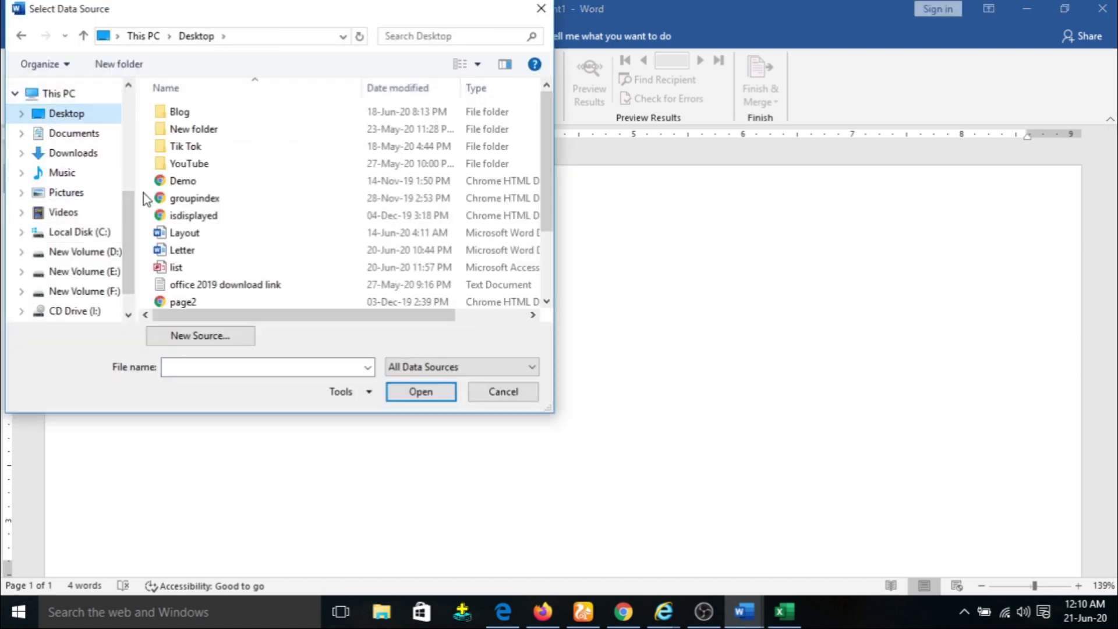
scroll(201, 285, "down", 2)
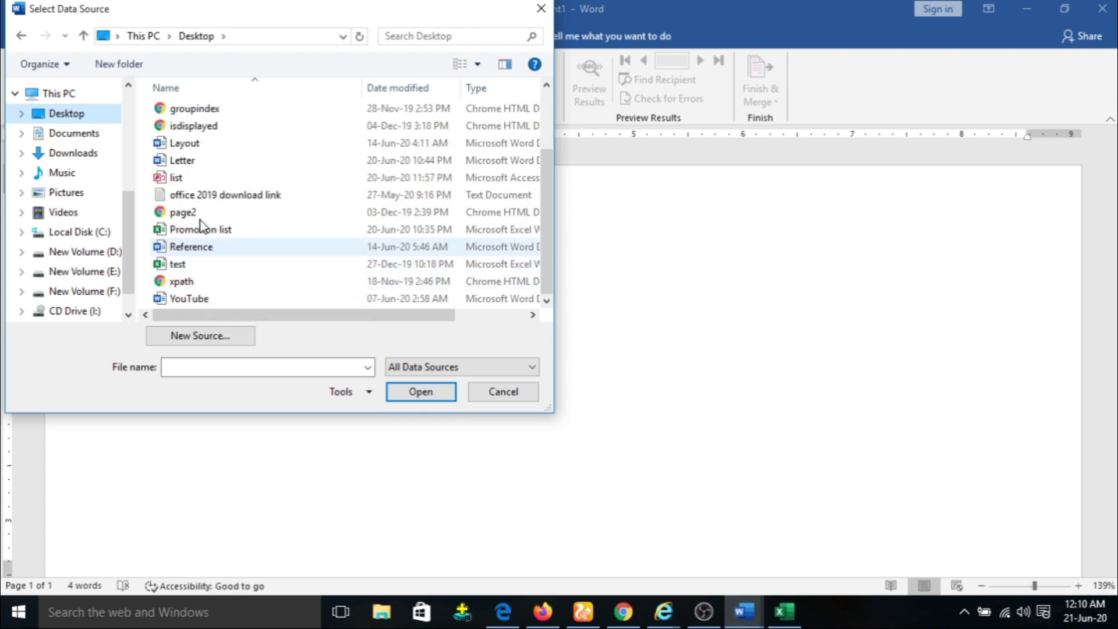
left_click(203, 230)
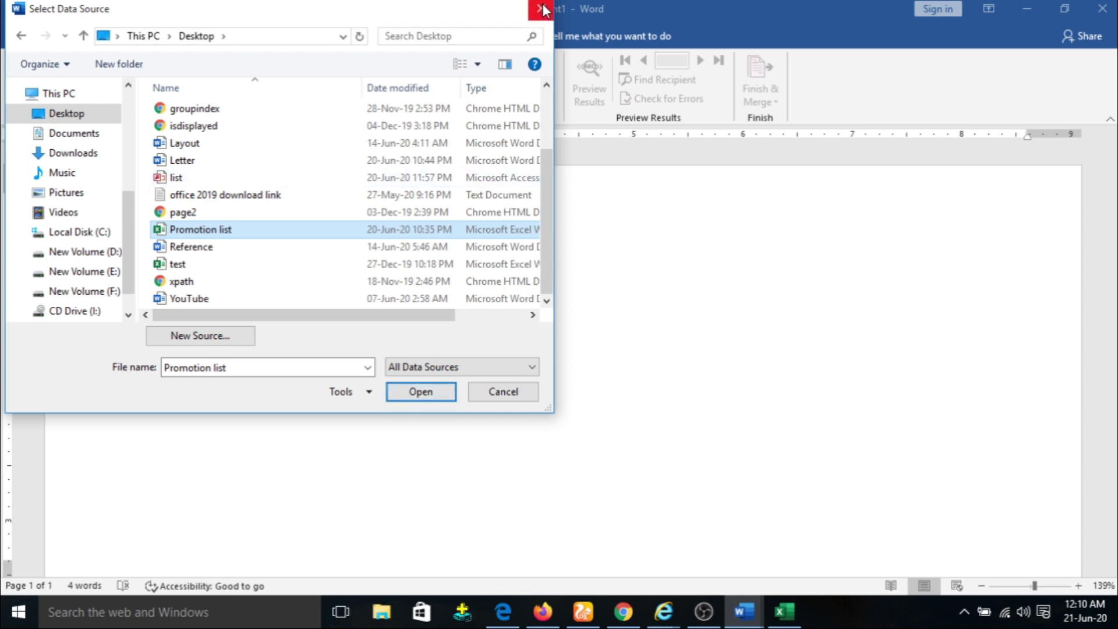
left_click(424, 393)
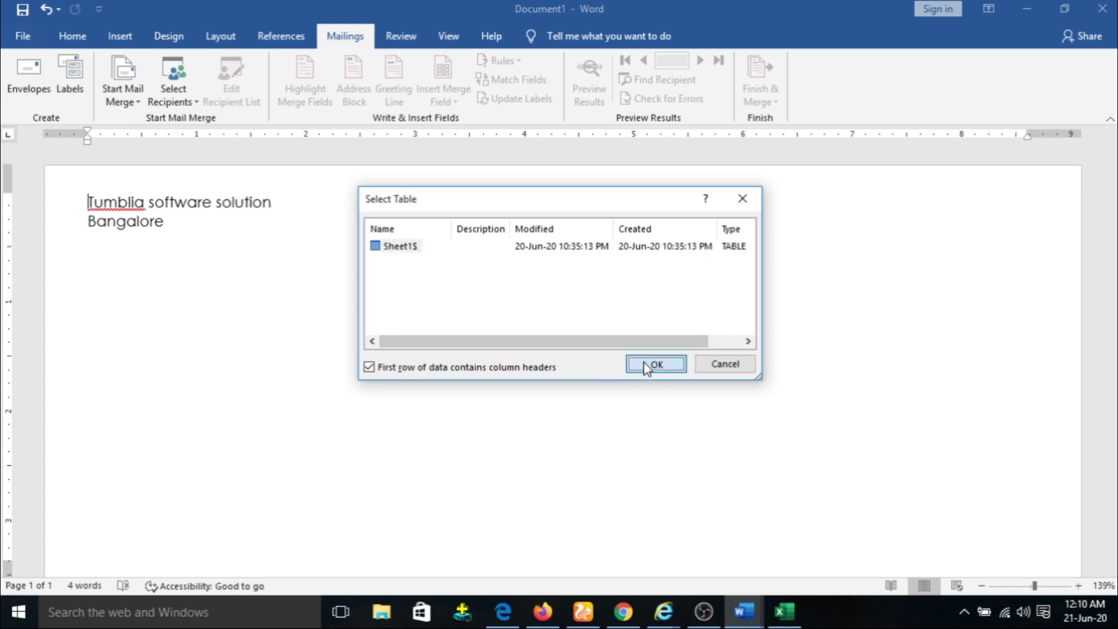
left_click(646, 365)
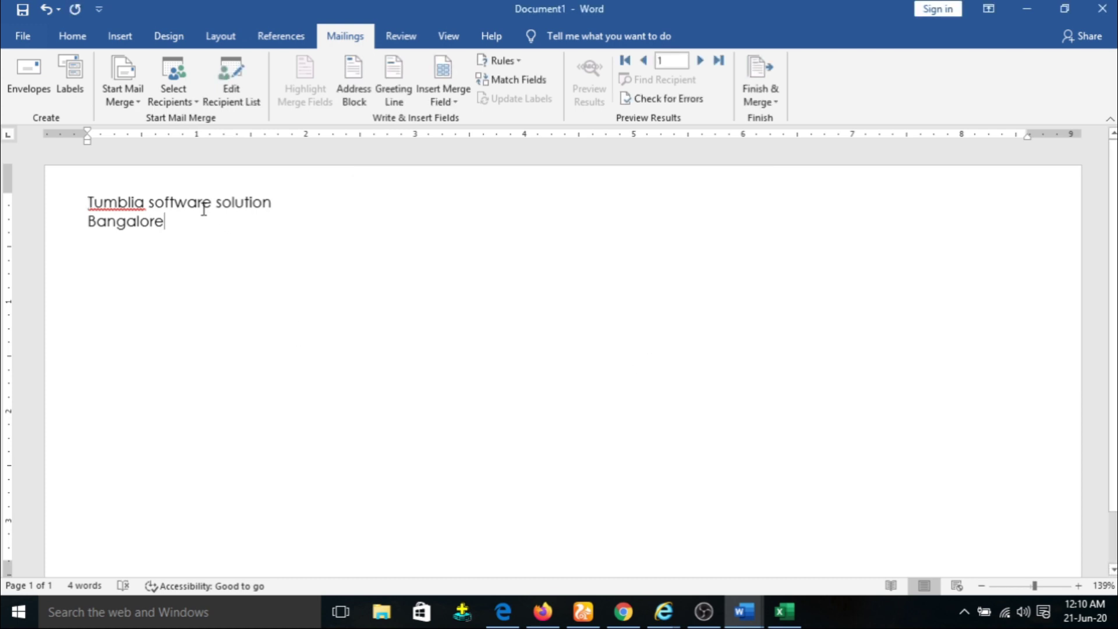
Insert the Employee_Name and Email merge fields in the envelope's recipient address box.
left_click(624, 479)
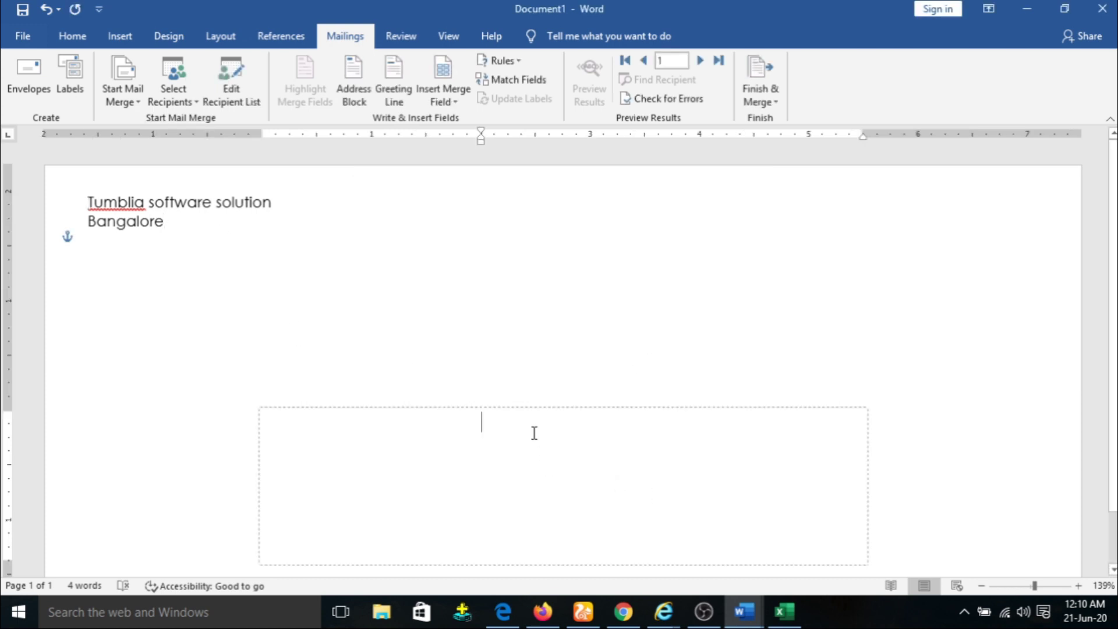
left_click(459, 103)
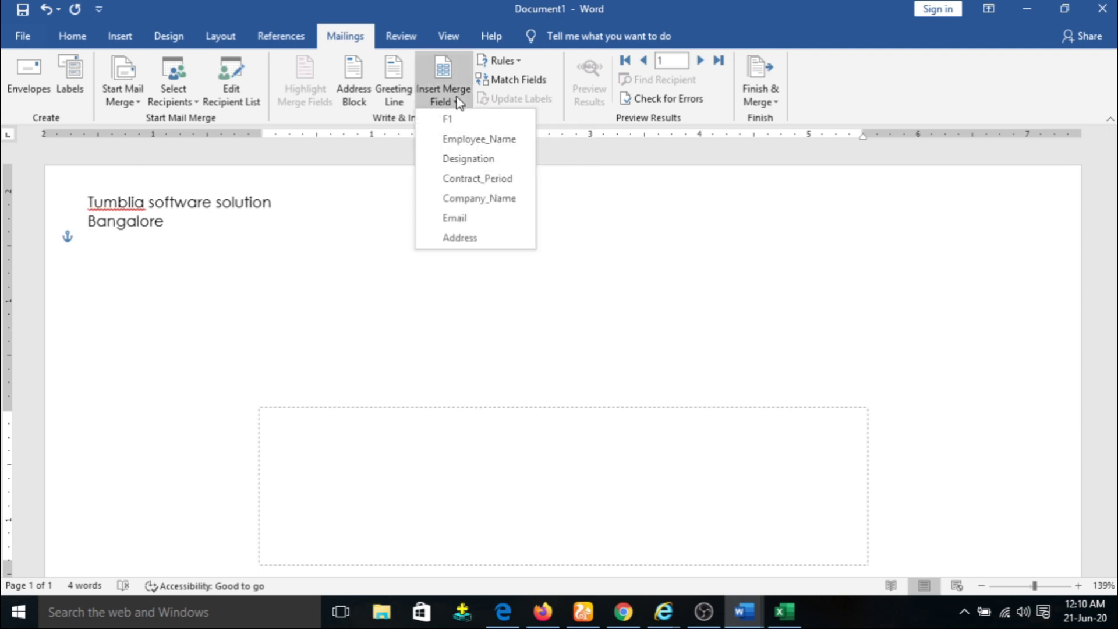
left_click(468, 147)
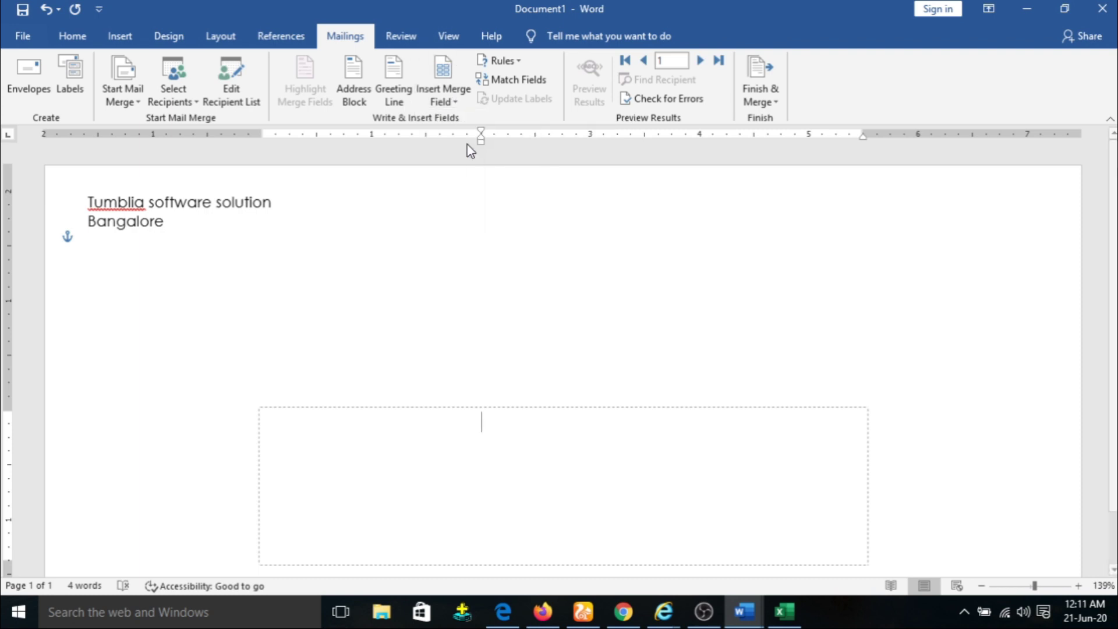
left_click(456, 105)
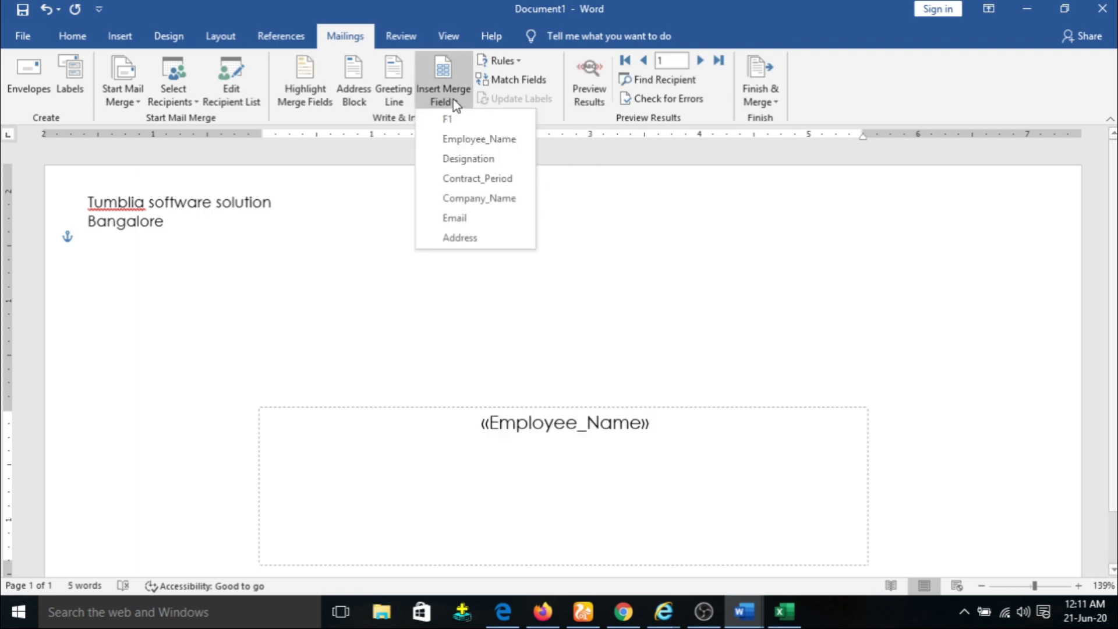
left_click(481, 220)
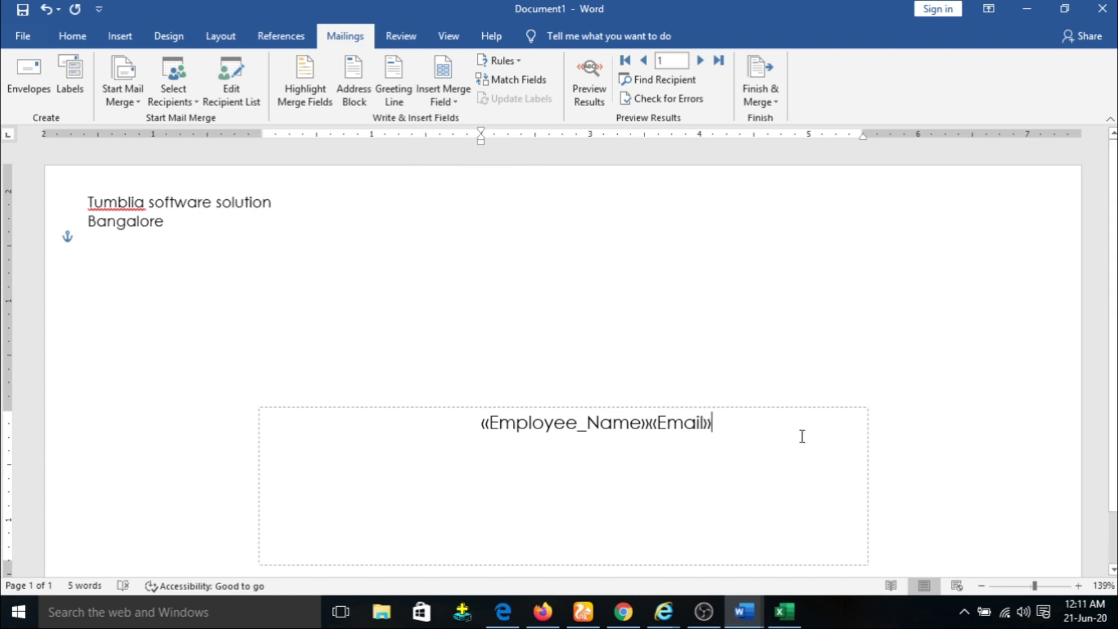
Move the Email merge field onto its own line below Employee_Name.
left_click(652, 428)
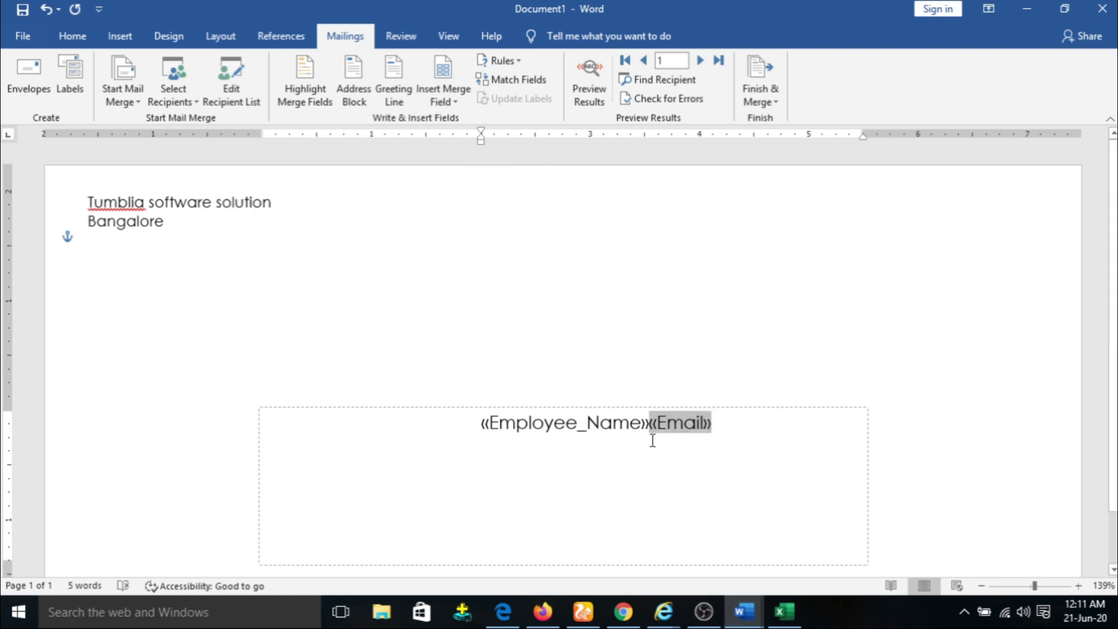
key("Return")
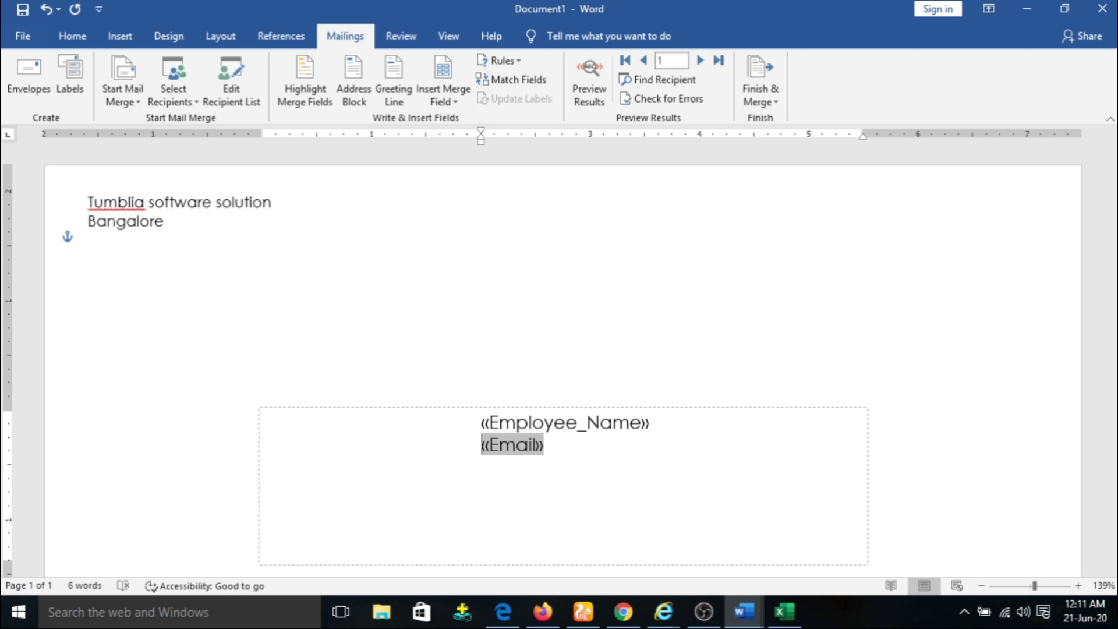
key("Return")
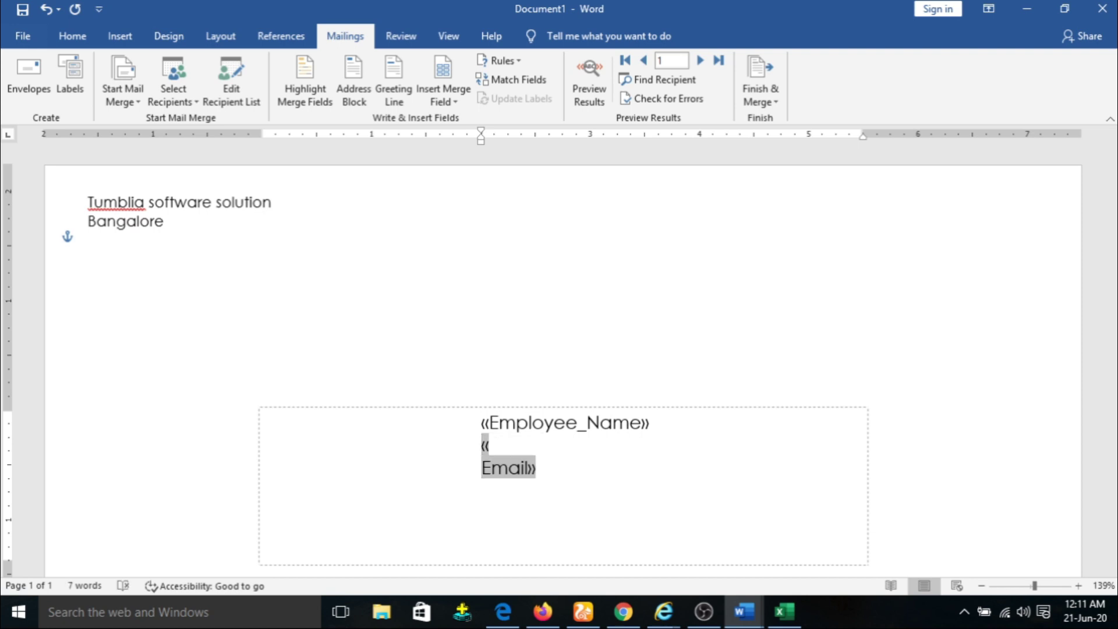
key("BackSpace")
key("BackSpace")
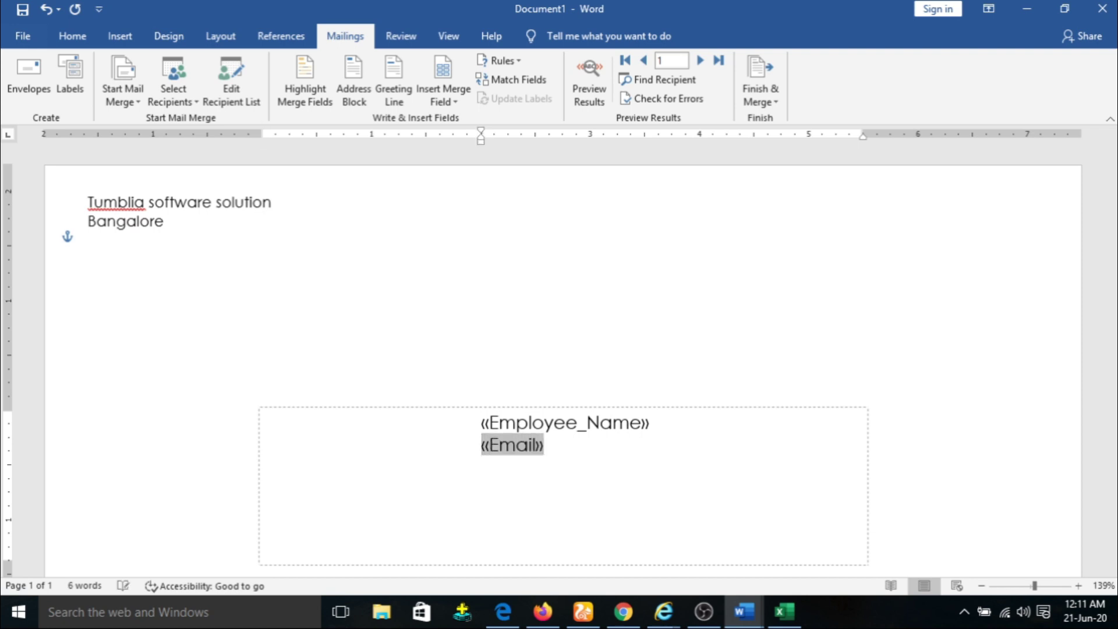
Insert the Address merge field on a new line below the Email field.
left_click(546, 446)
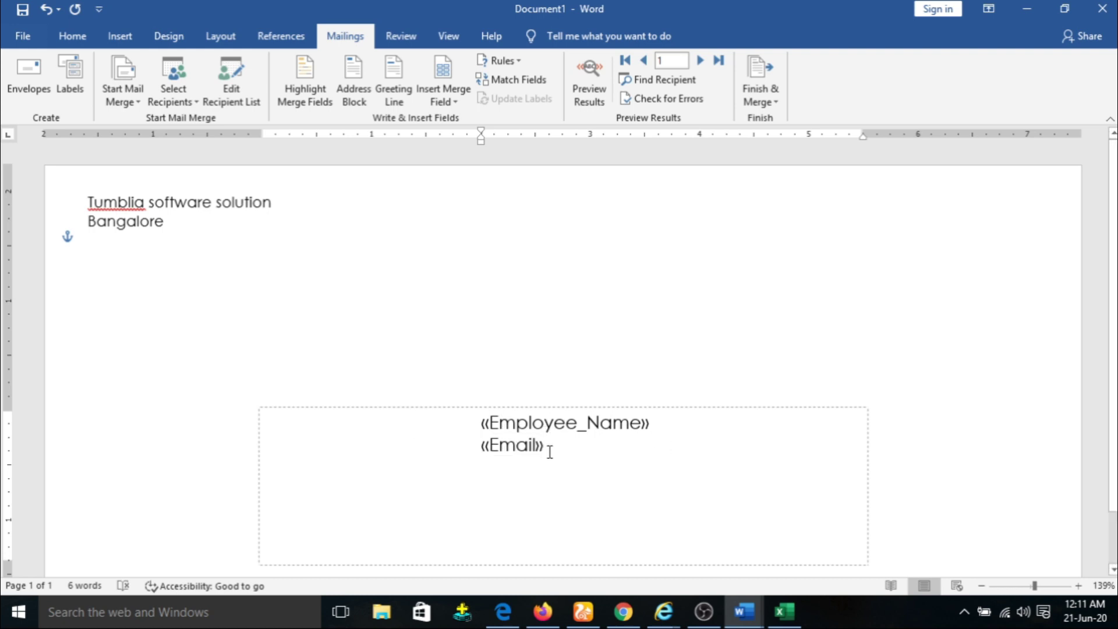
key("Return")
left_click(453, 109)
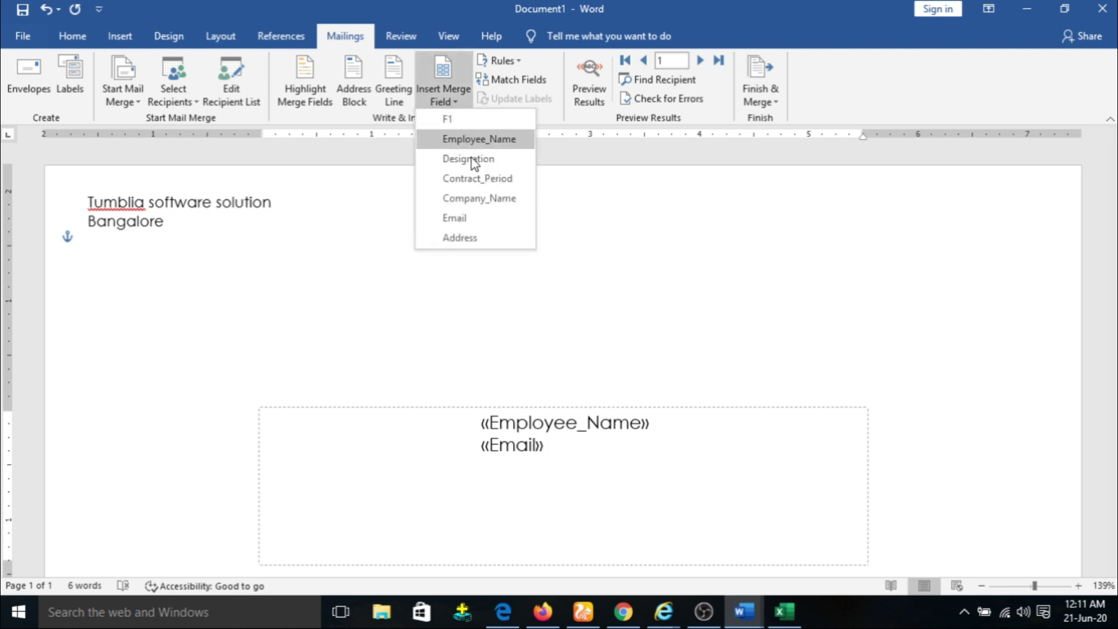
left_click(477, 237)
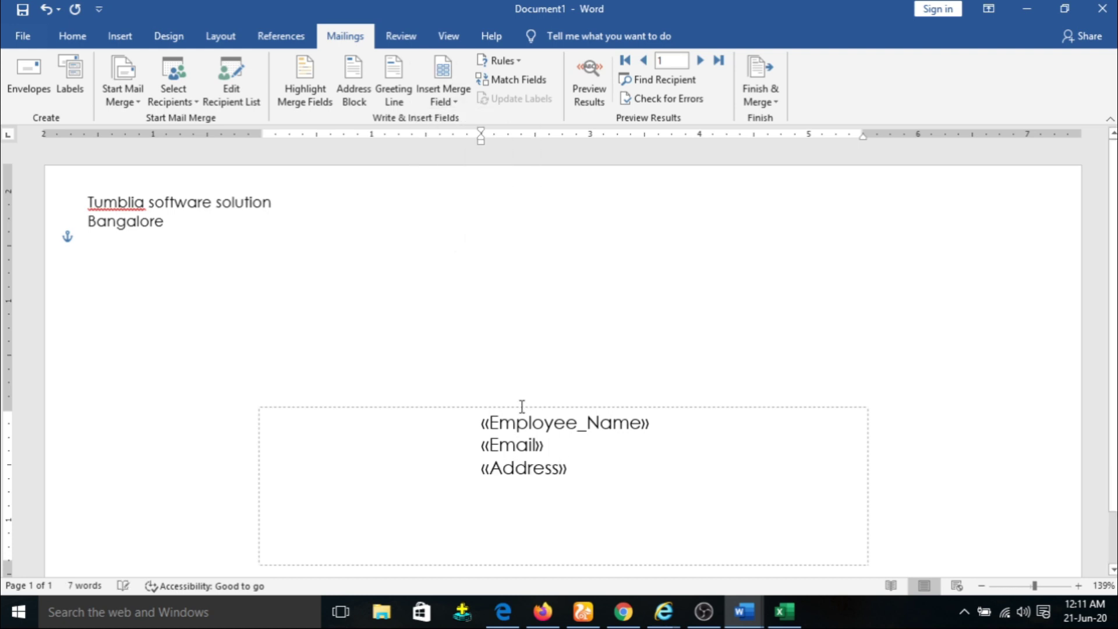
scroll(551, 180, "down", 1)
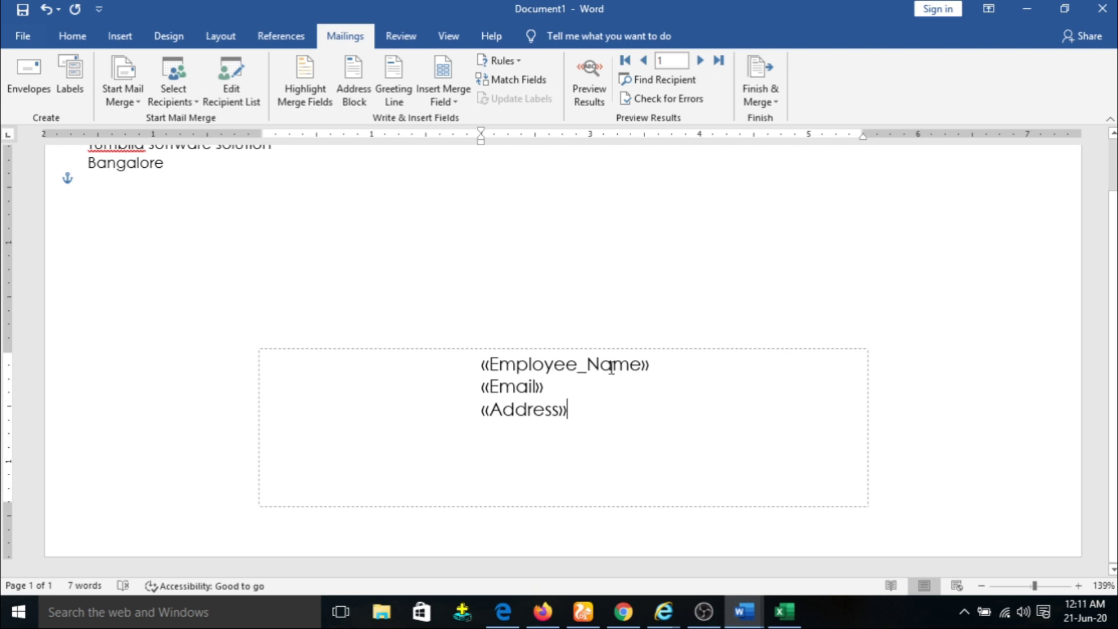
scroll(611, 366, "up", 1)
Highlight the merge fields on the envelope to check them, and turn the highlighting off again.
left_click(707, 313)
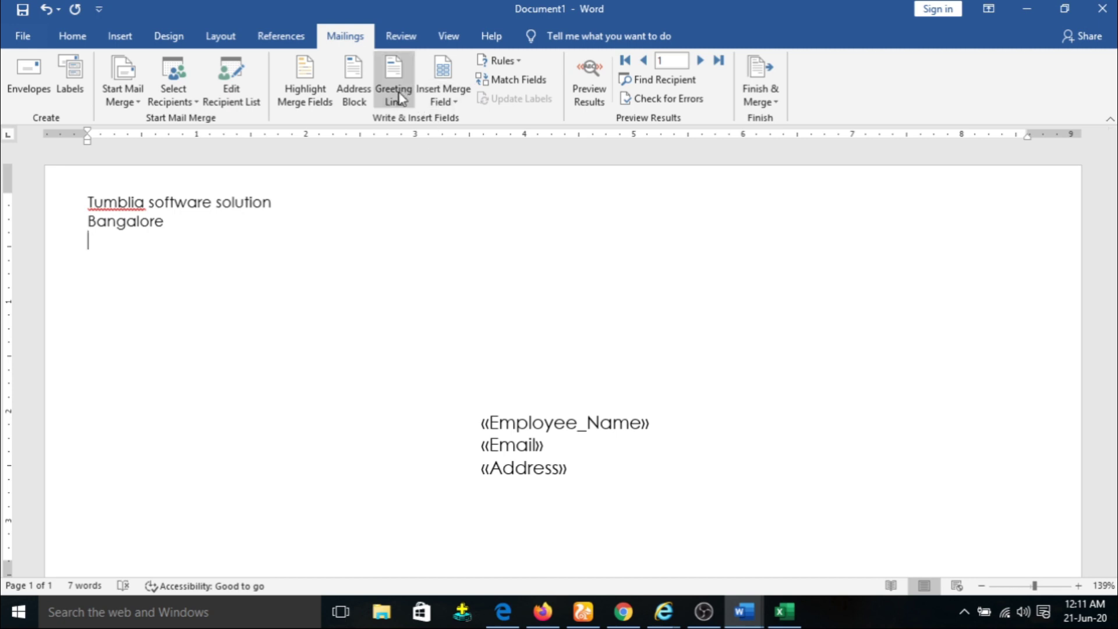
left_click(304, 80)
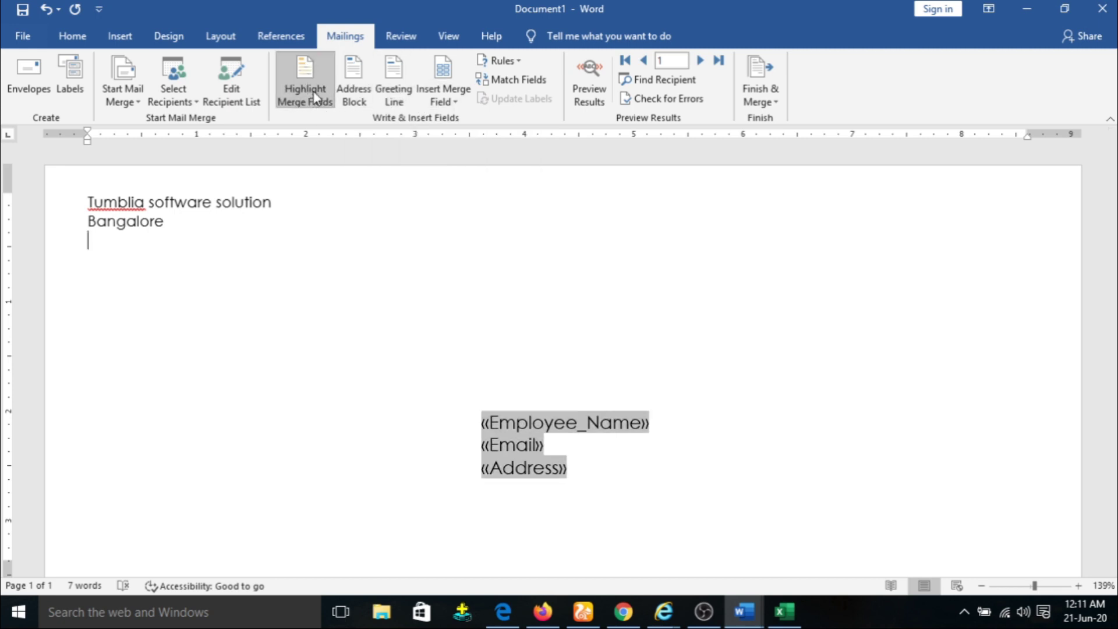
left_click(315, 96)
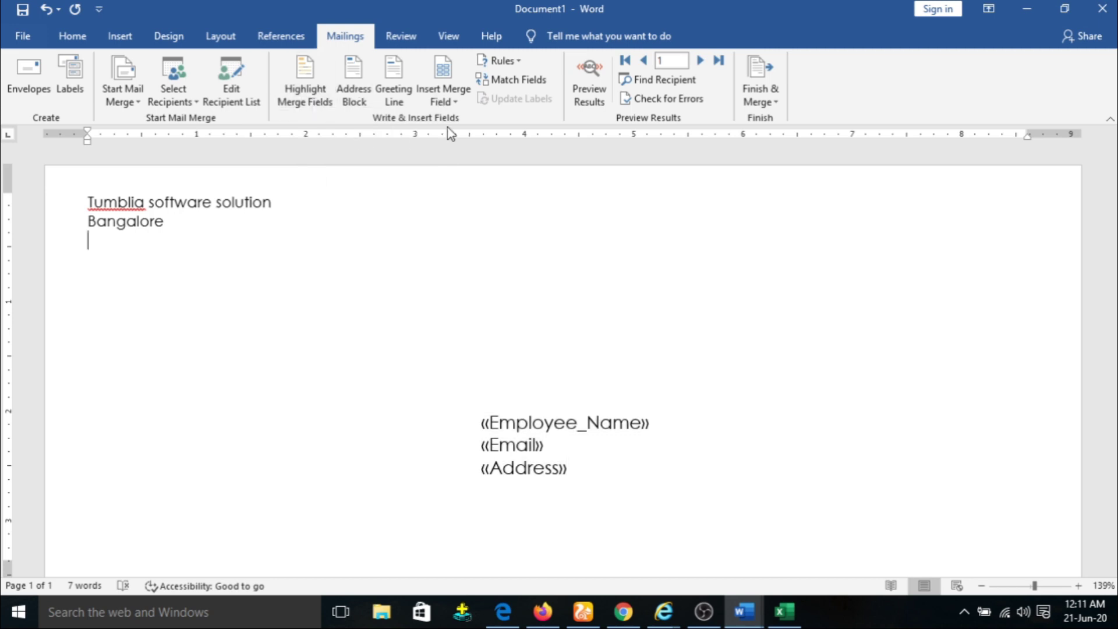
Preview the merged envelopes, stepping through the recipients from record 1 to record 8.
left_click(594, 100)
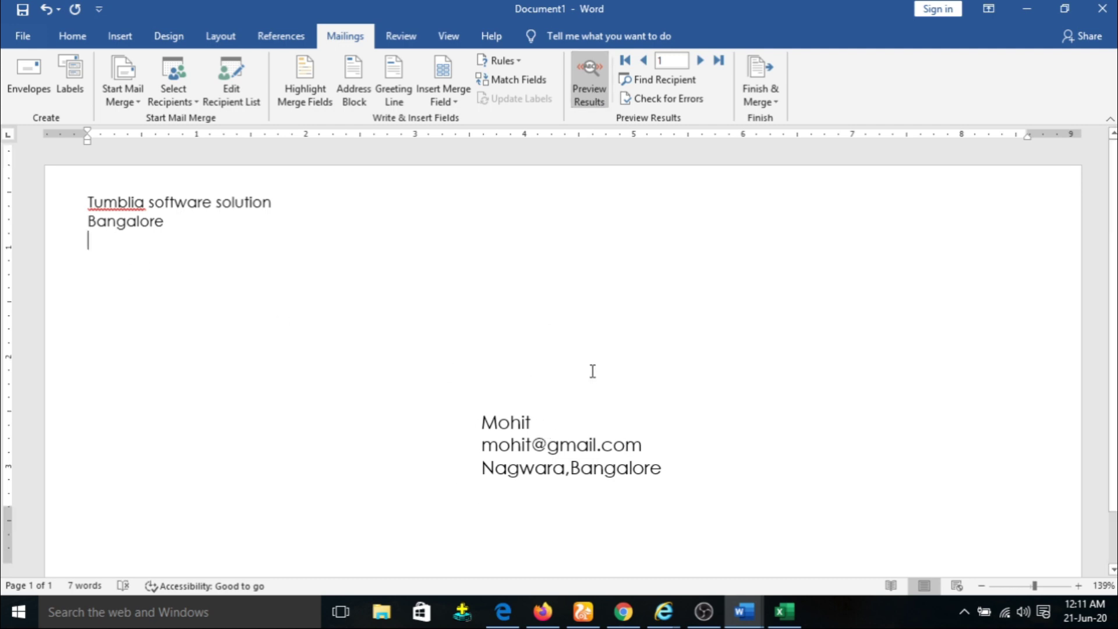
scroll(591, 370, "down", 1)
scroll(591, 370, "up", 1)
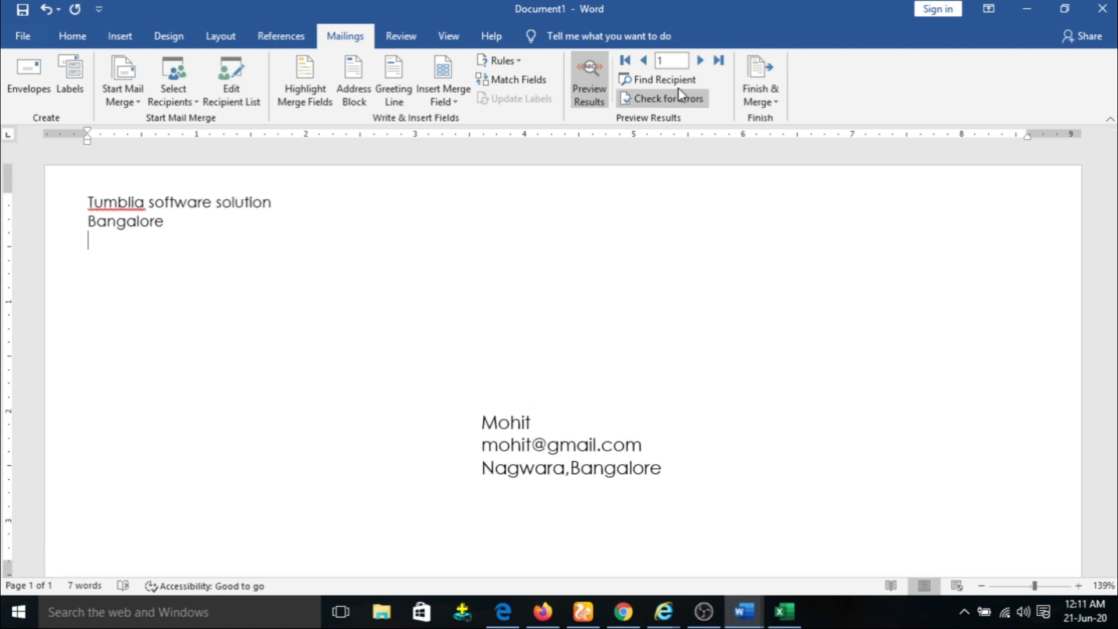
left_click(700, 61)
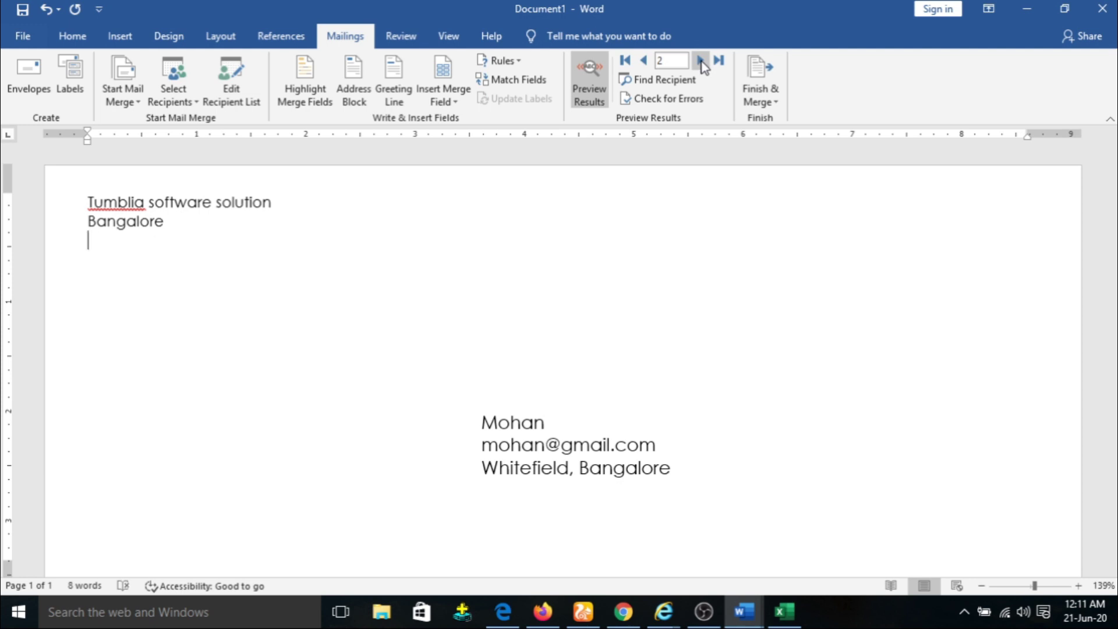
left_click(701, 61)
left_click(701, 61)
left_click(701, 61)
left_click(701, 61)
left_click(701, 61)
left_click(701, 61)
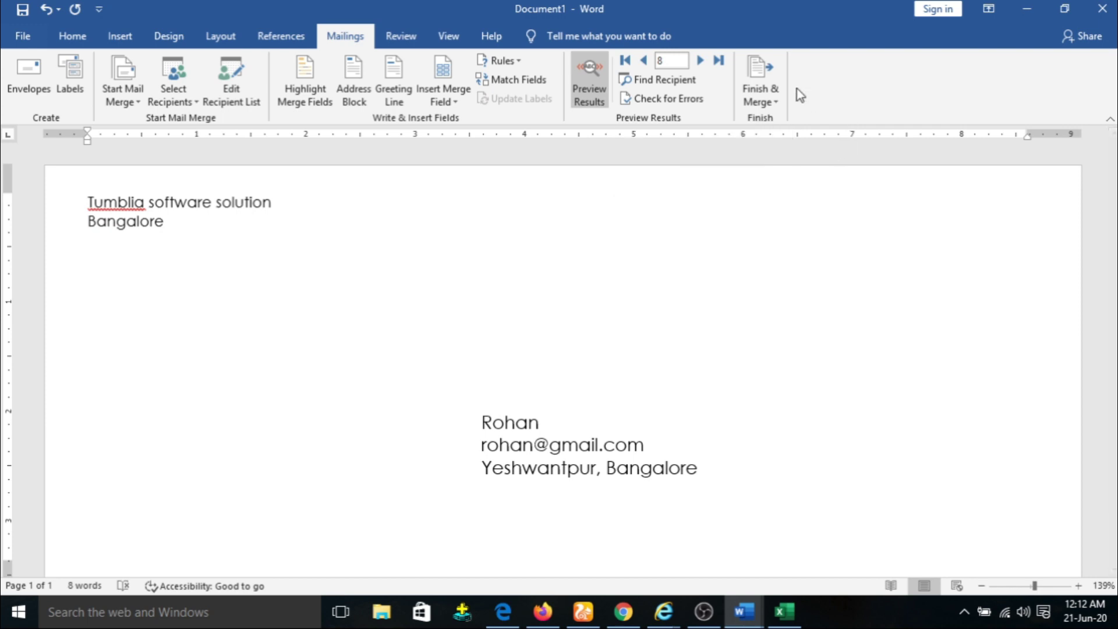
Finish the merge by generating individual editable envelopes for all records in a new document.
left_click(774, 92)
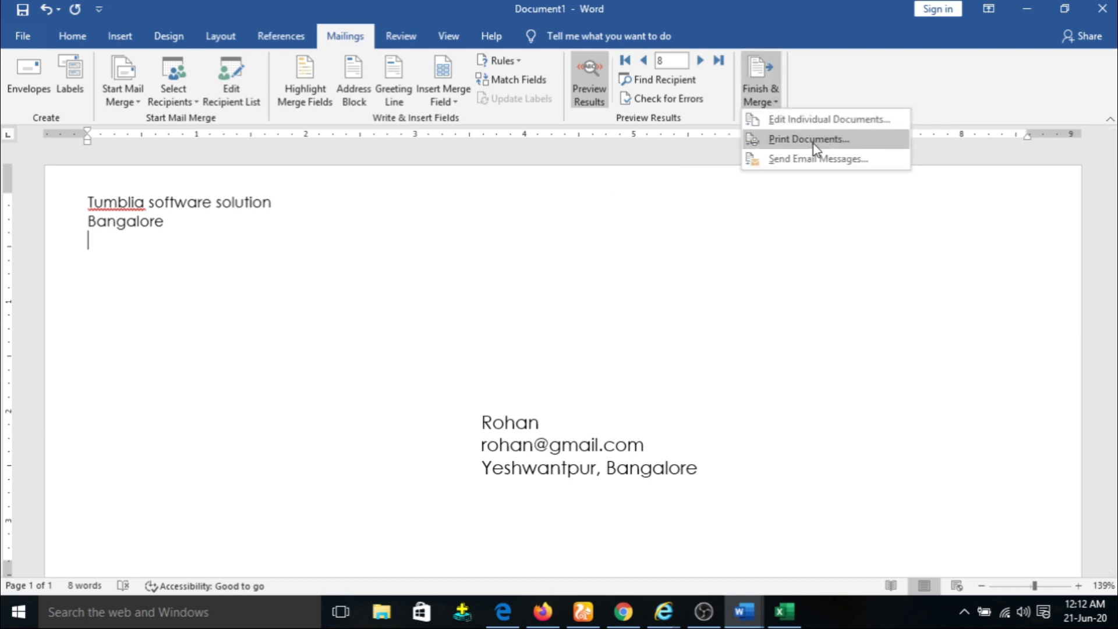
left_click(812, 122)
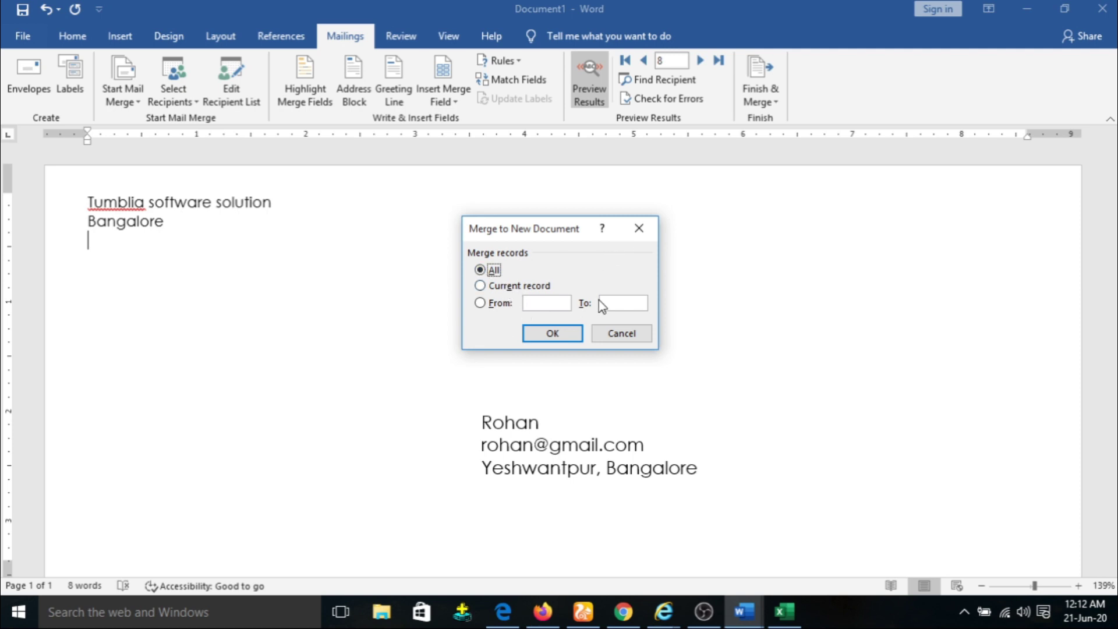
left_click(552, 335)
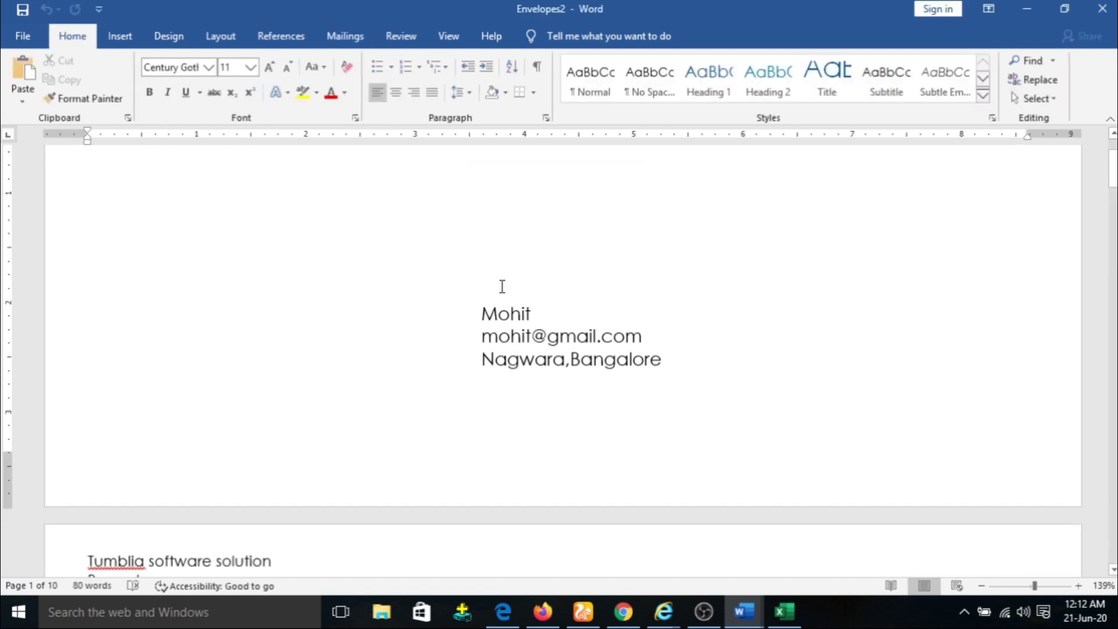
Look through the merged envelopes, check them in the print preview back to page 1, and return to the document.
scroll(540, 243, "down", 5)
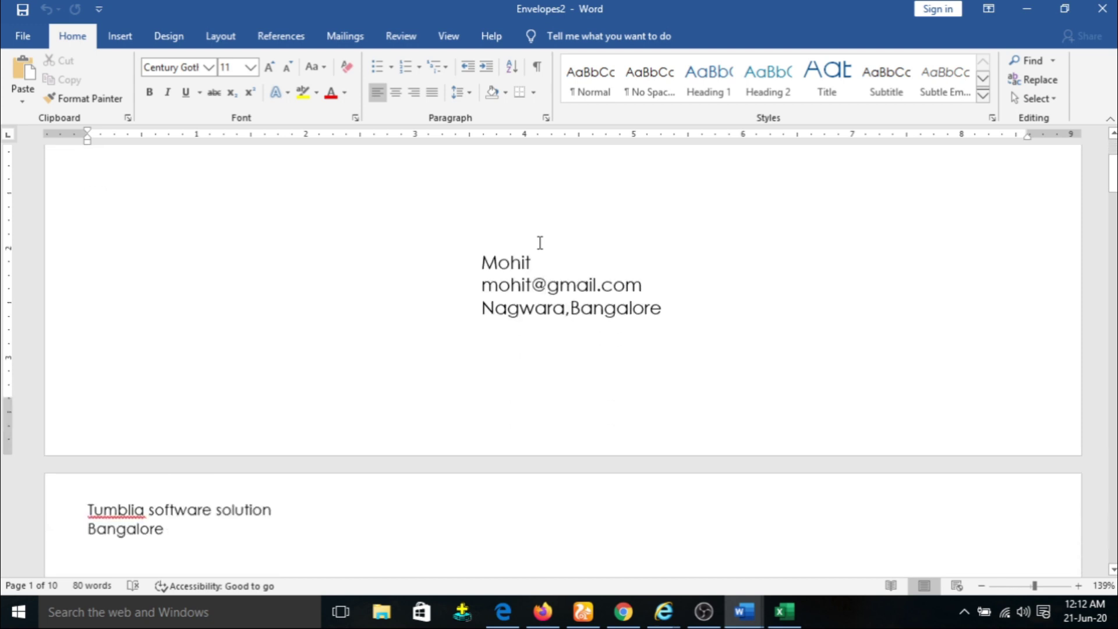
scroll(540, 243, "down", 15)
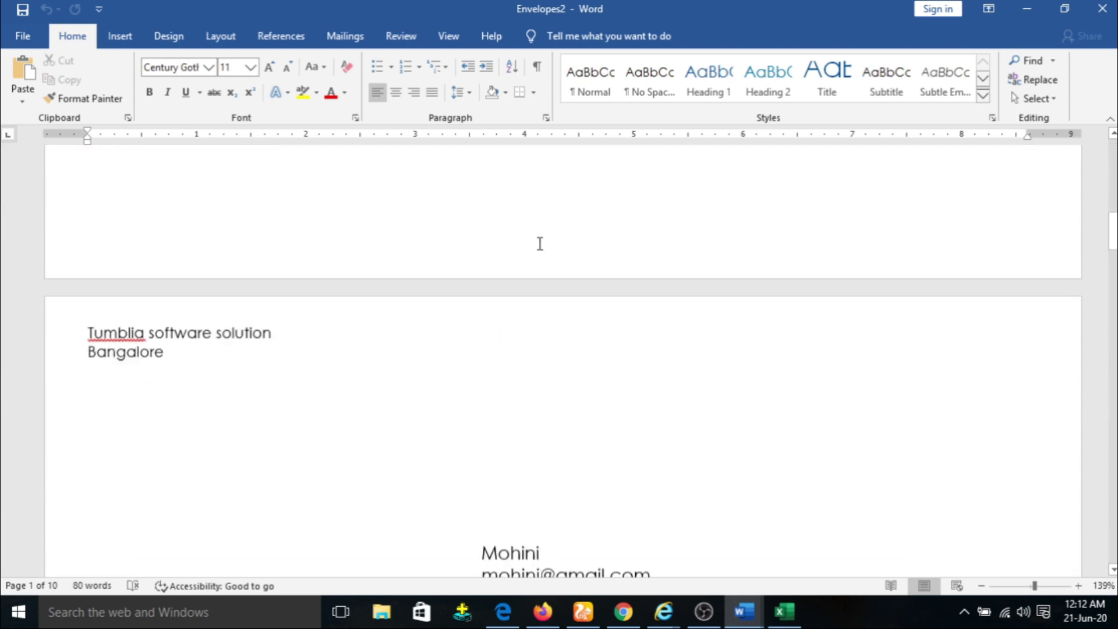
scroll(540, 243, "down", 15)
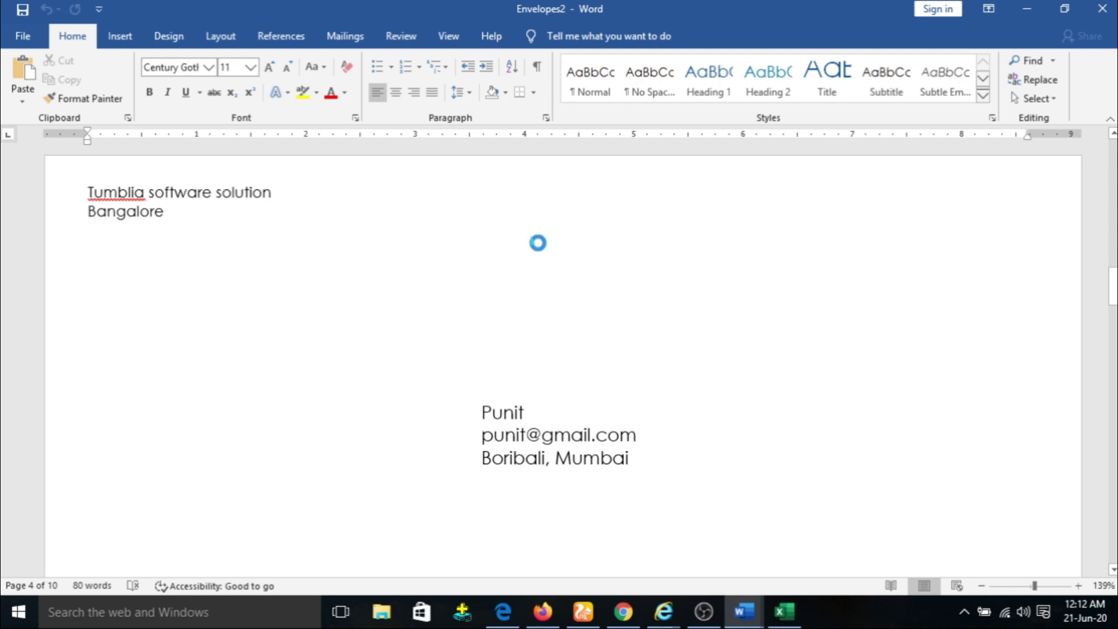
scroll(544, 275, "up", 5)
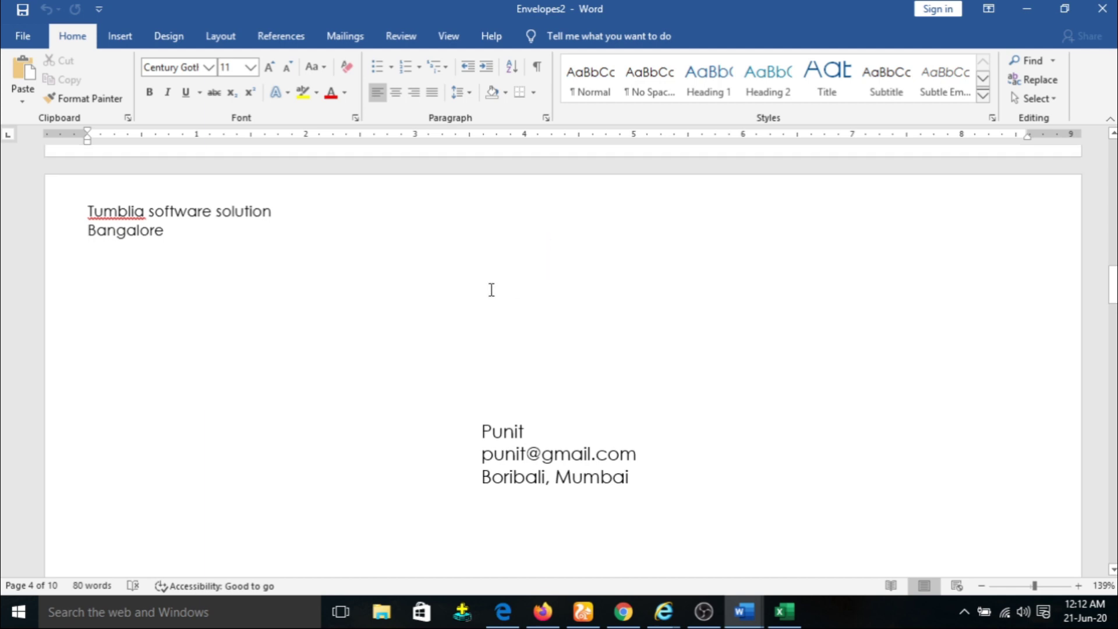
left_click(23, 36)
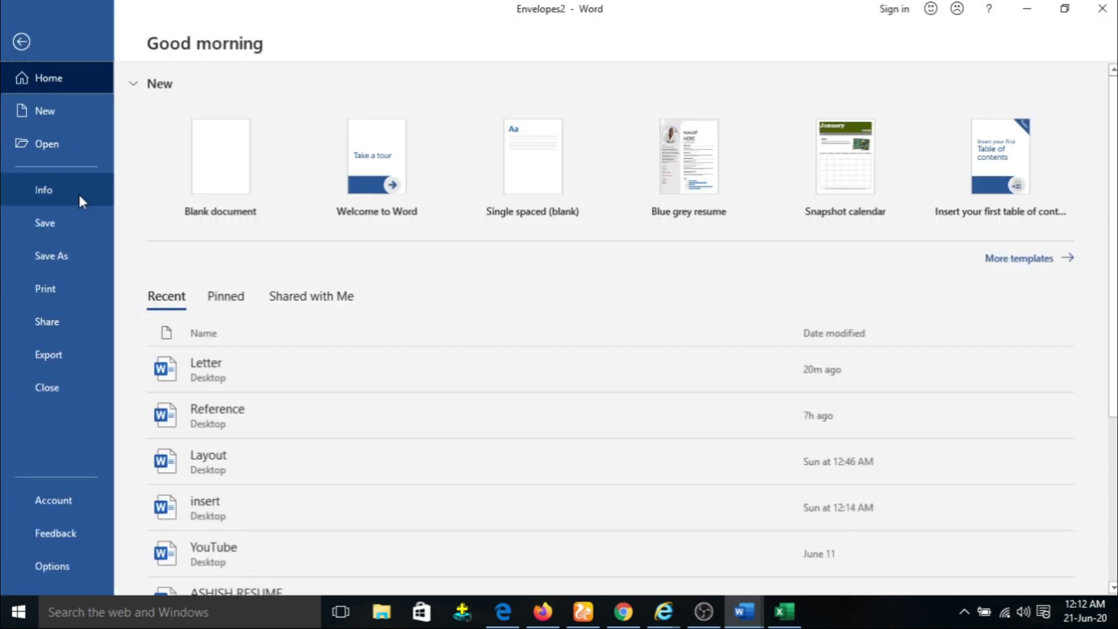
left_click(69, 287)
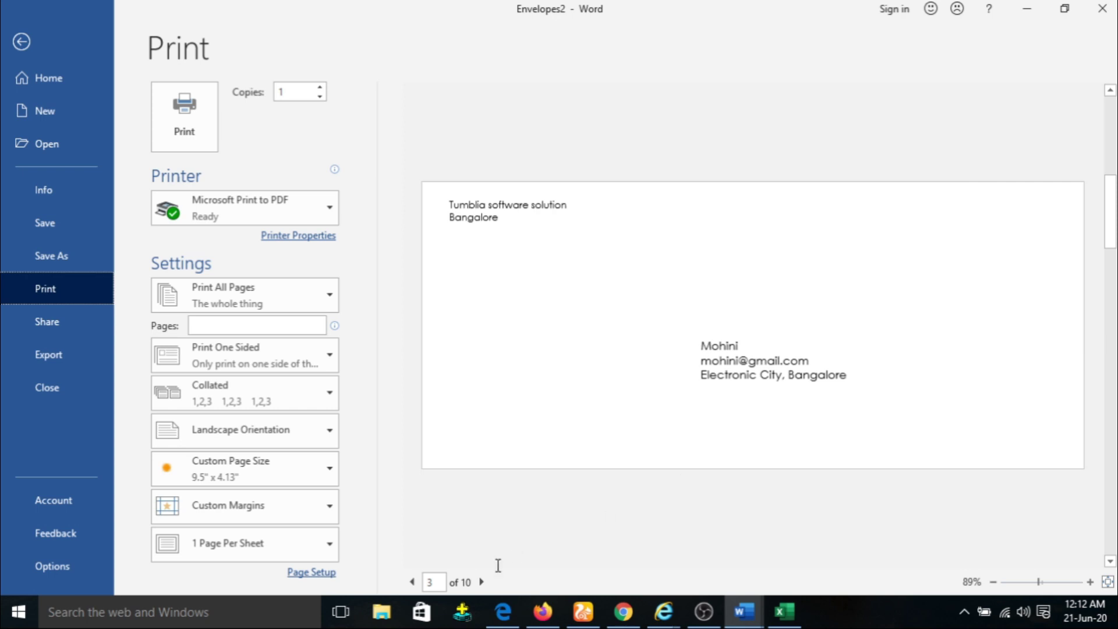
left_click(413, 581)
left_click(413, 582)
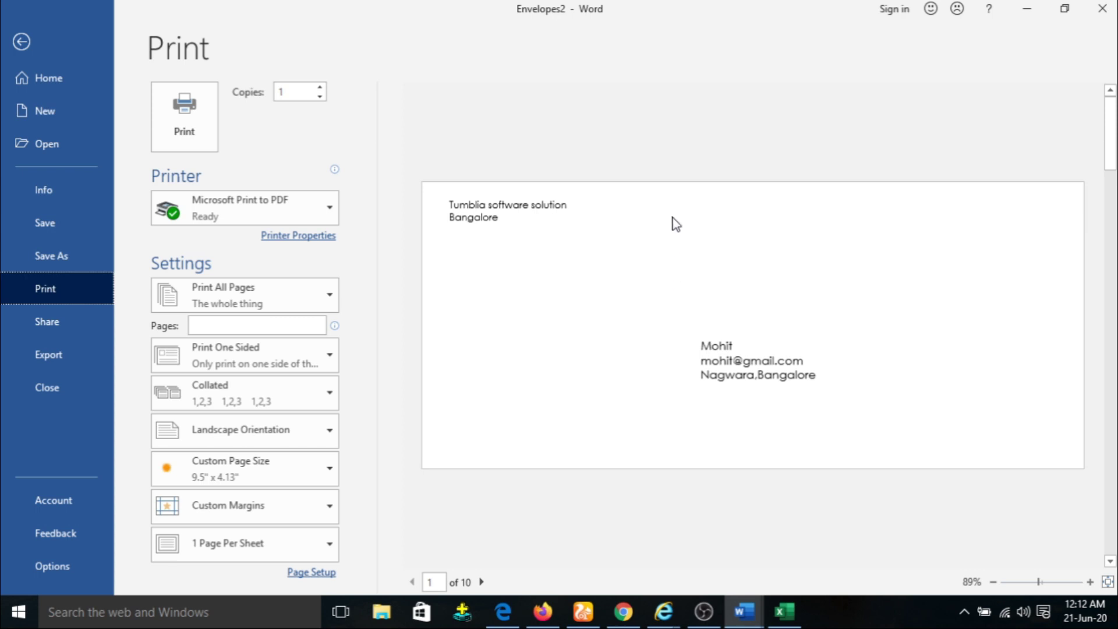
left_click(21, 42)
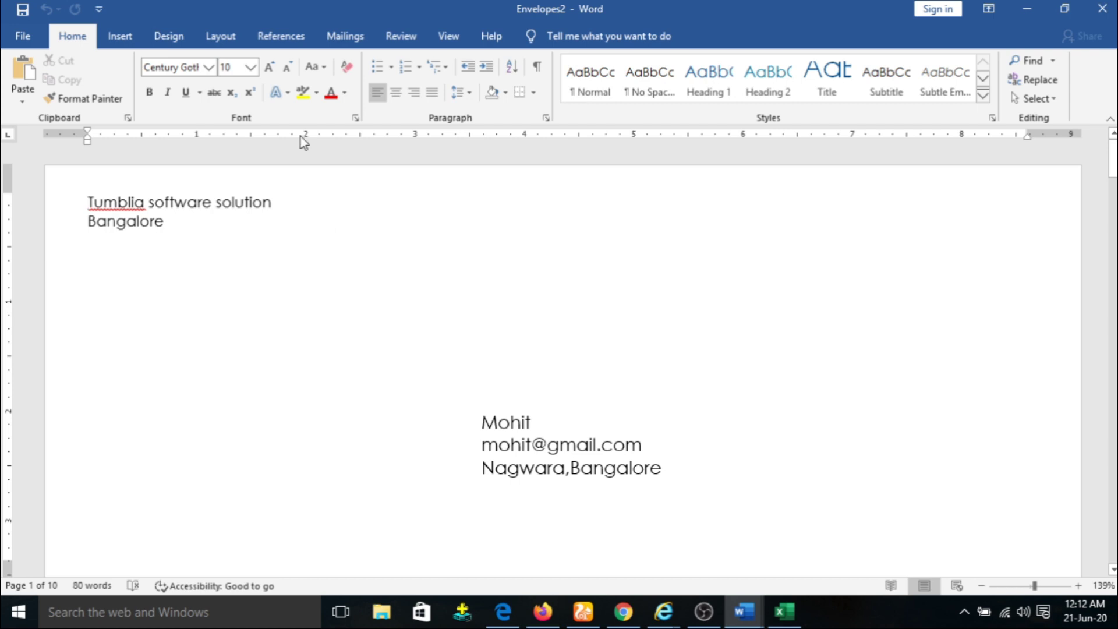
left_click(346, 44)
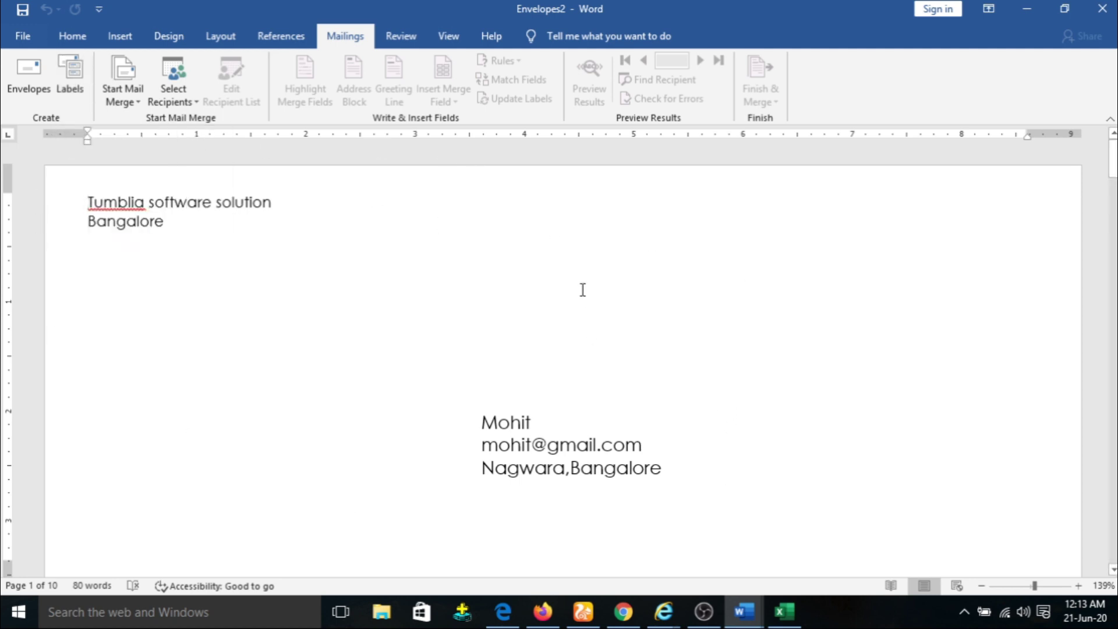
scroll(562, 280, "down", 3)
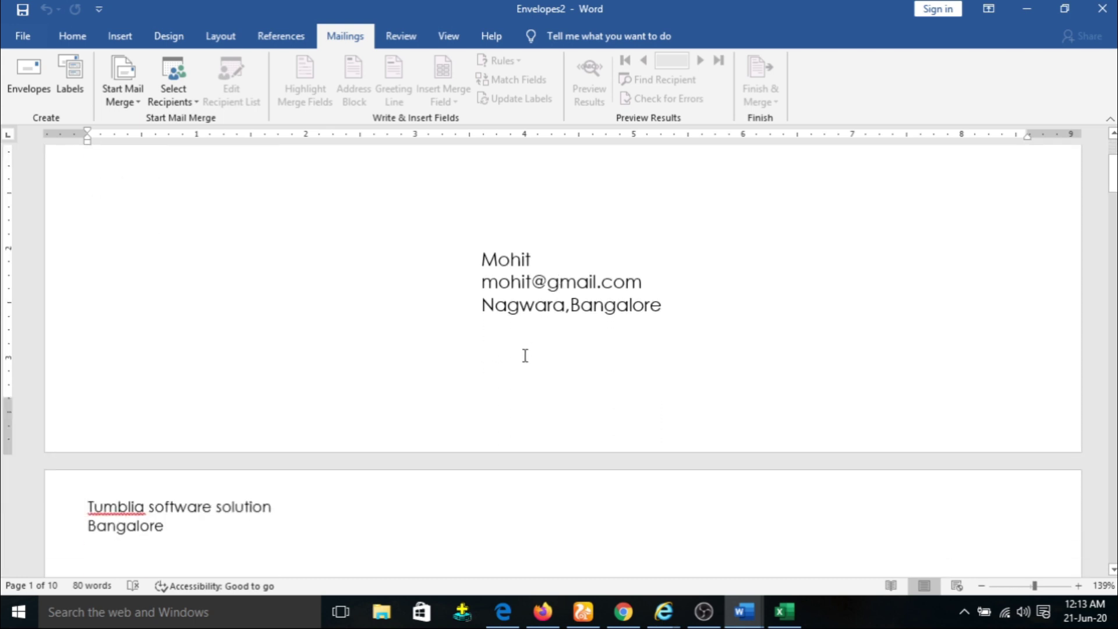
scroll(526, 355, "down", 5)
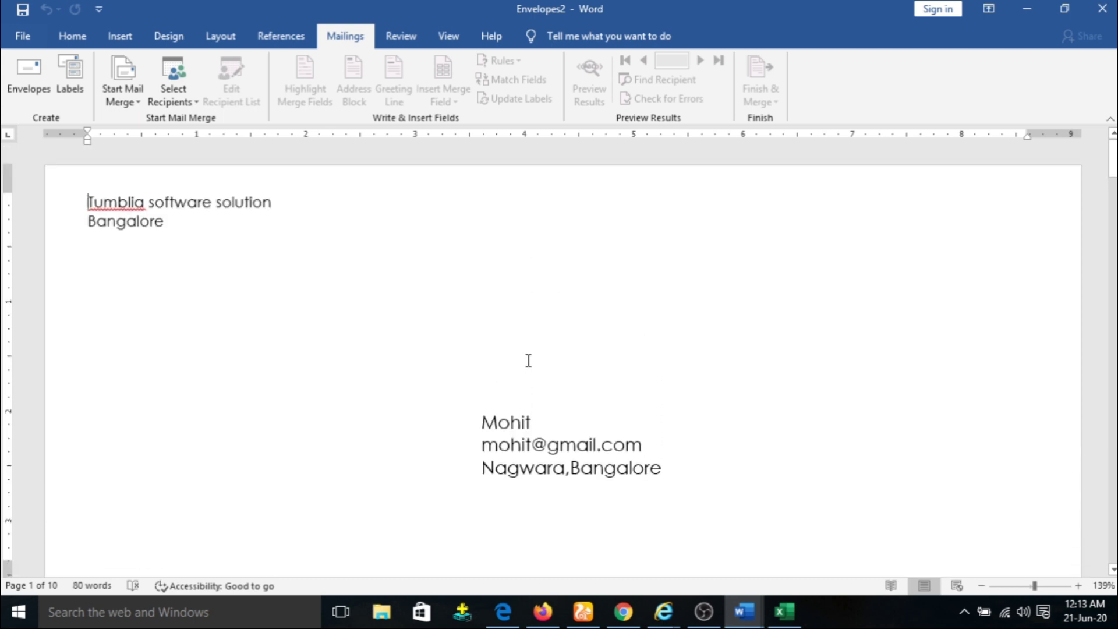